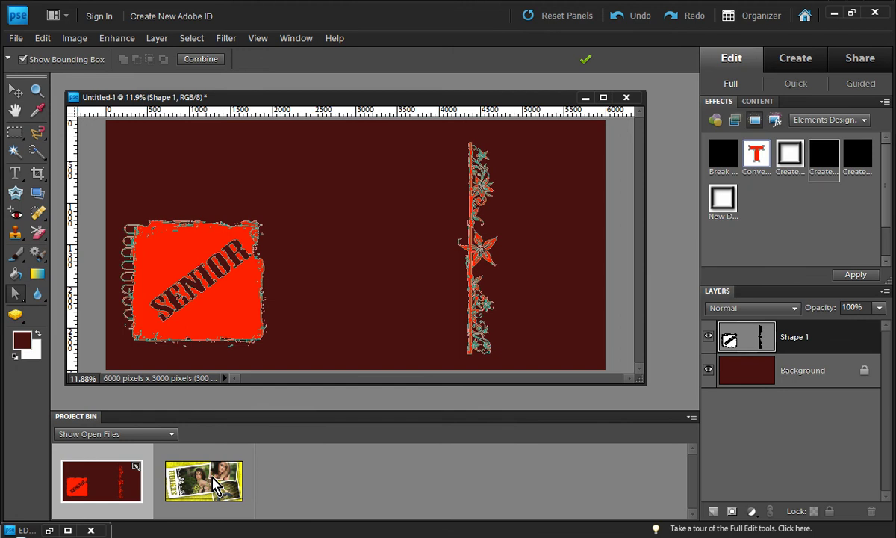
# Bring EDD-Senior-Spread01.jpg forward from the Project Bin and fit it whole on screen.
pyautogui.doubleClick(215, 485)
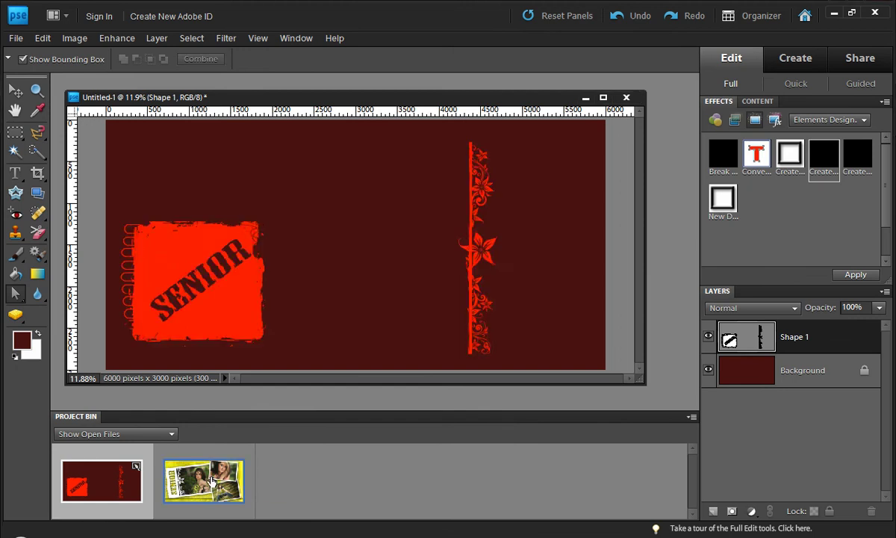
pyautogui.hotkey('ctrl', '0')
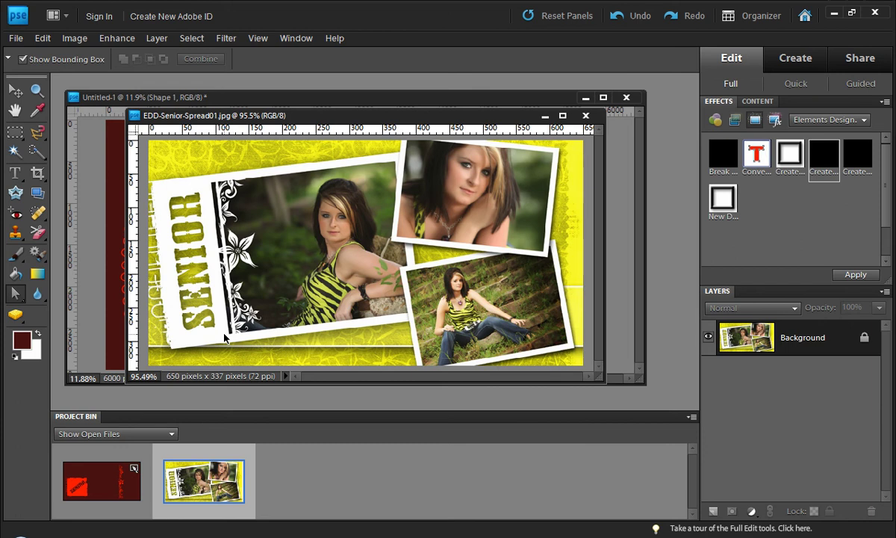
# Zoom out, enlarge the sample window, and close EDD-Senior-Spread01.jpg.
pyautogui.scroll(-2, 224, 337)
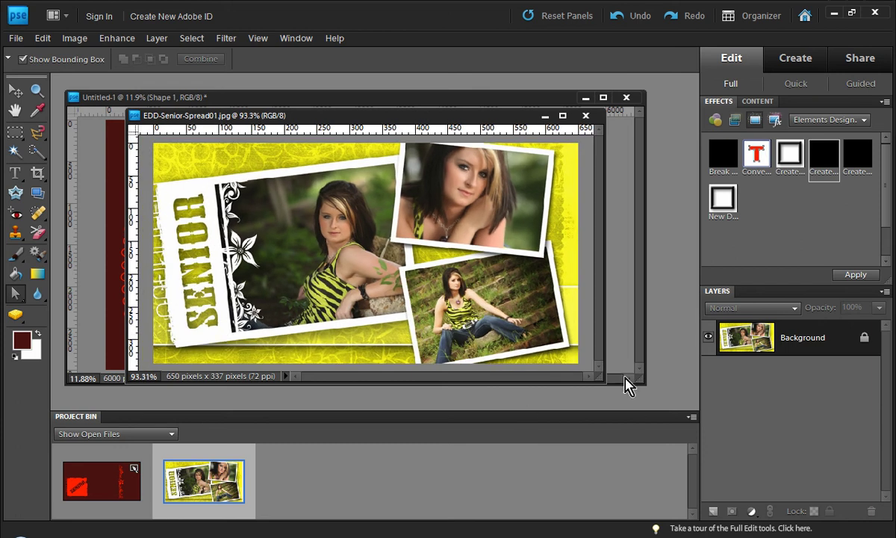
pyautogui.moveTo(596, 376); pyautogui.dragTo(621, 397)
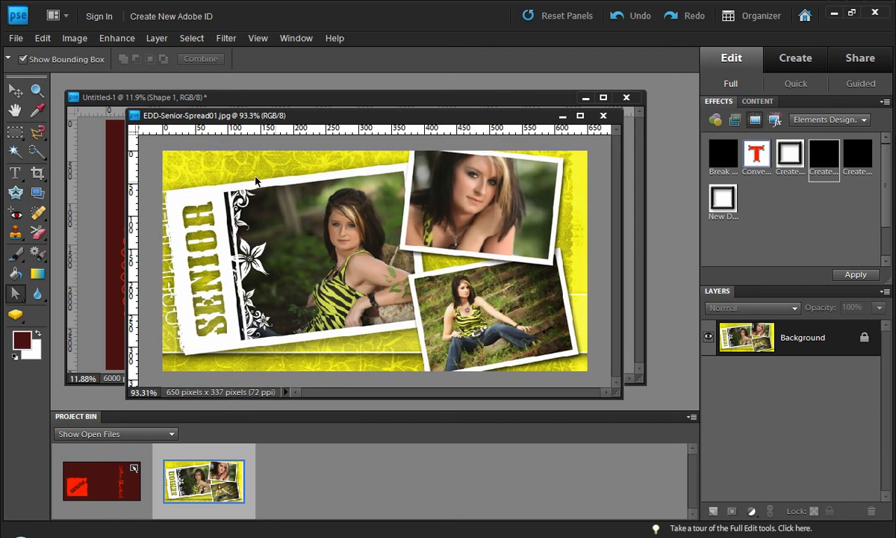
pyautogui.click(604, 116)
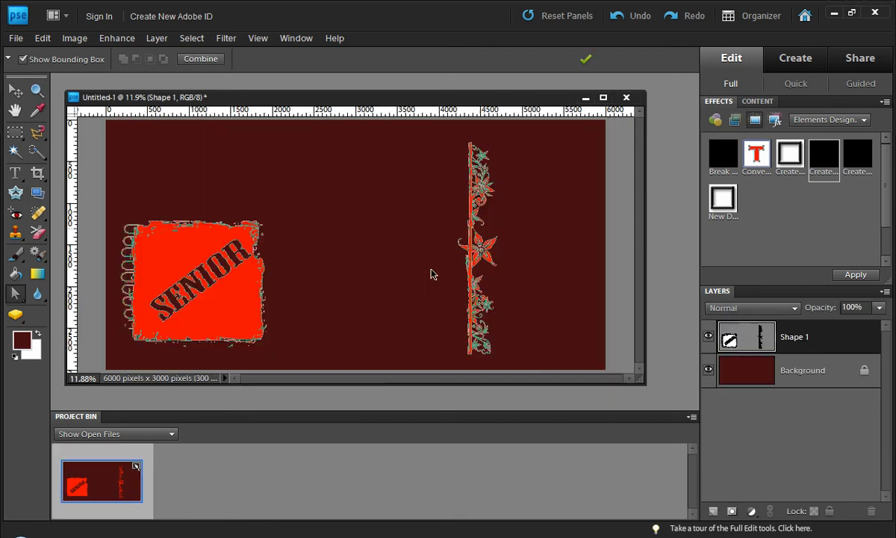
# Create a blank white 6000 × 3000 pixel document and select the Custom Shape Tool.
pyautogui.click(22, 39)
pyautogui.moveTo(45, 54)
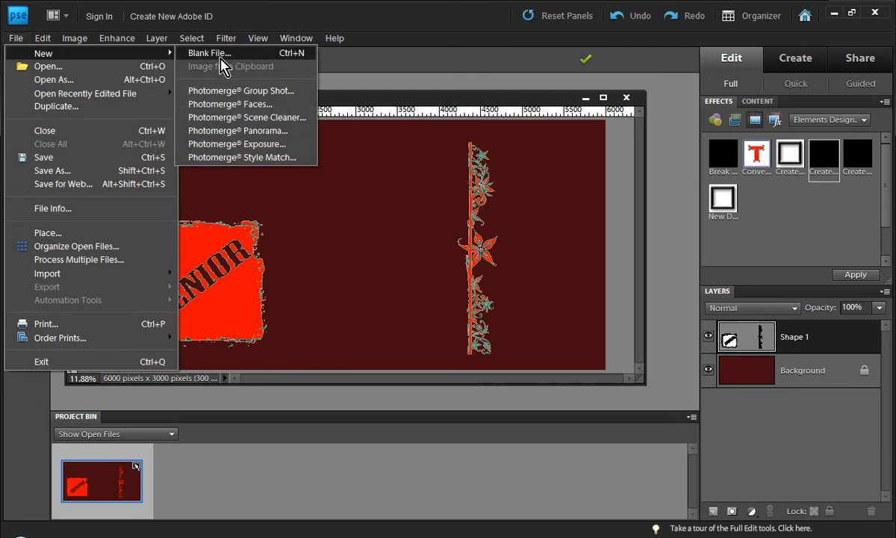
pyautogui.click(220, 54)
pyautogui.click(572, 142)
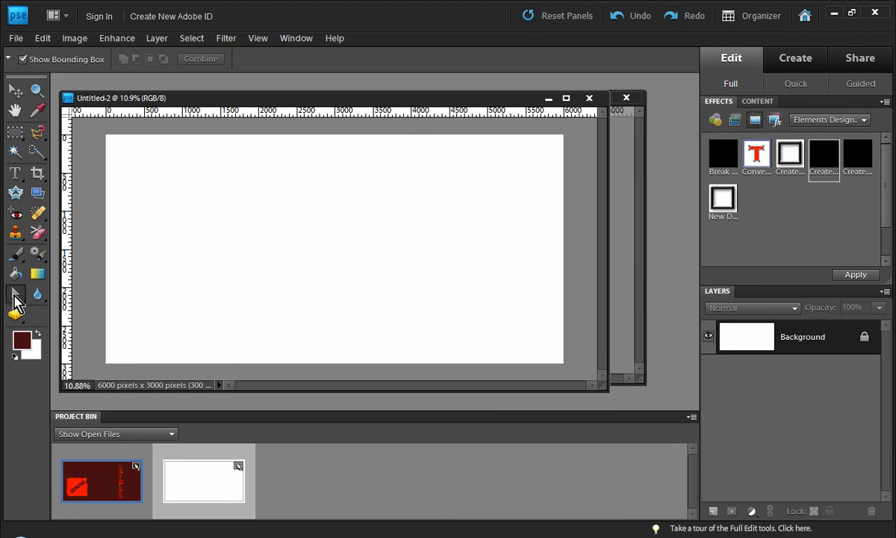
pyautogui.moveTo(15, 299); pyautogui.dragTo(111, 378)
# Draw the dark red grunge square with spiral rings on the canvas's left side.
pyautogui.click(115, 59)
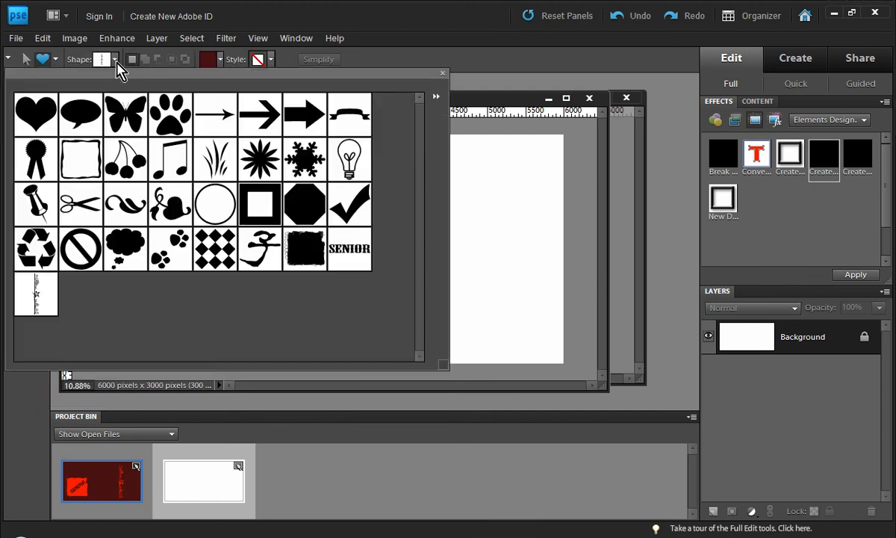
pyautogui.click(305, 249)
pyautogui.click(452, 206)
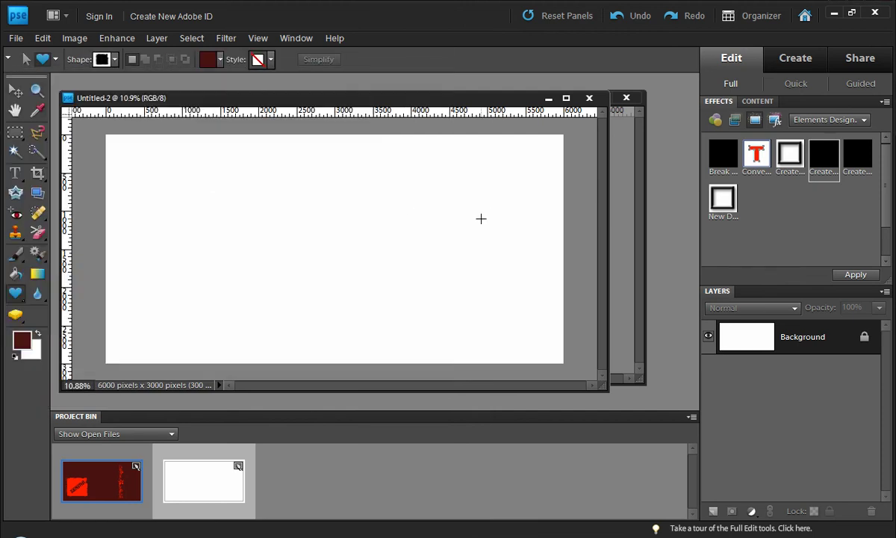
pyautogui.moveTo(179, 168); pyautogui.dragTo(373, 322)
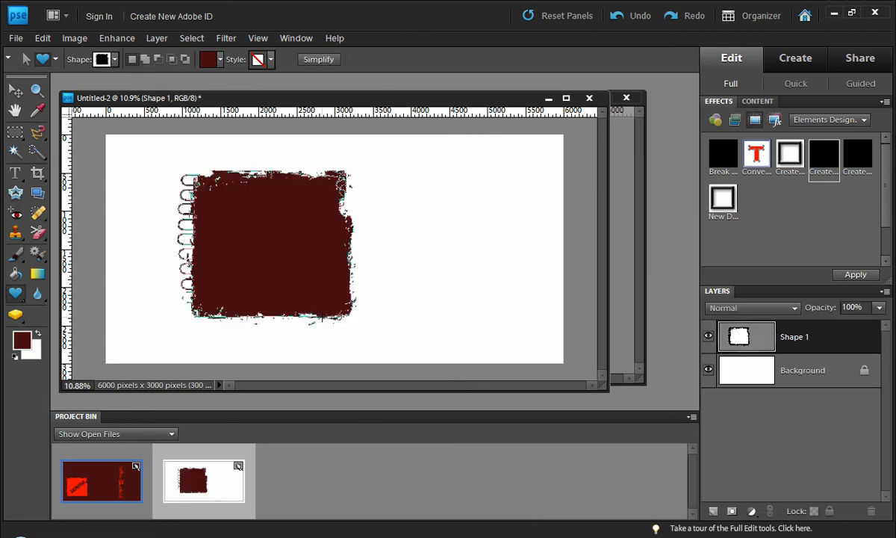
pyautogui.click(17, 294)
pyautogui.click(67, 298)
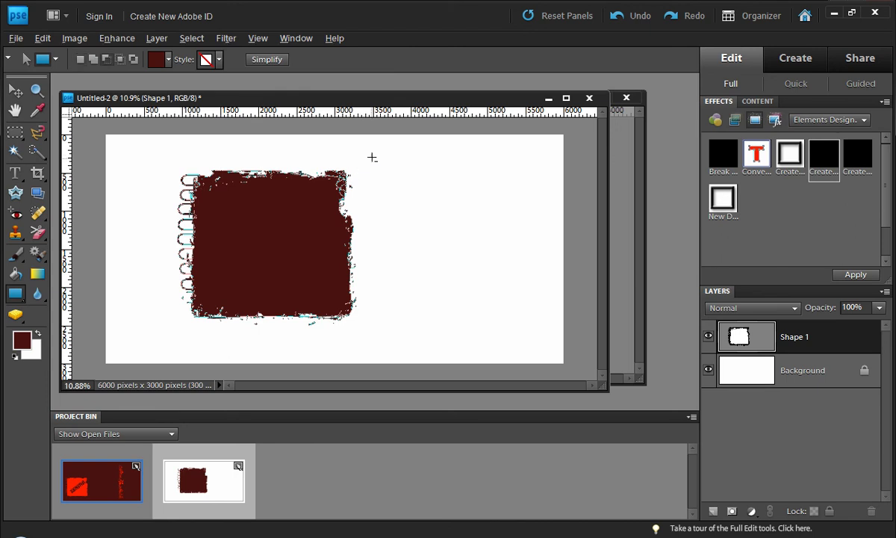
# Subtract a rectangle from the grunge square's body, leaving only the ringed strip.
pyautogui.moveTo(374, 156); pyautogui.dragTo(205, 336)
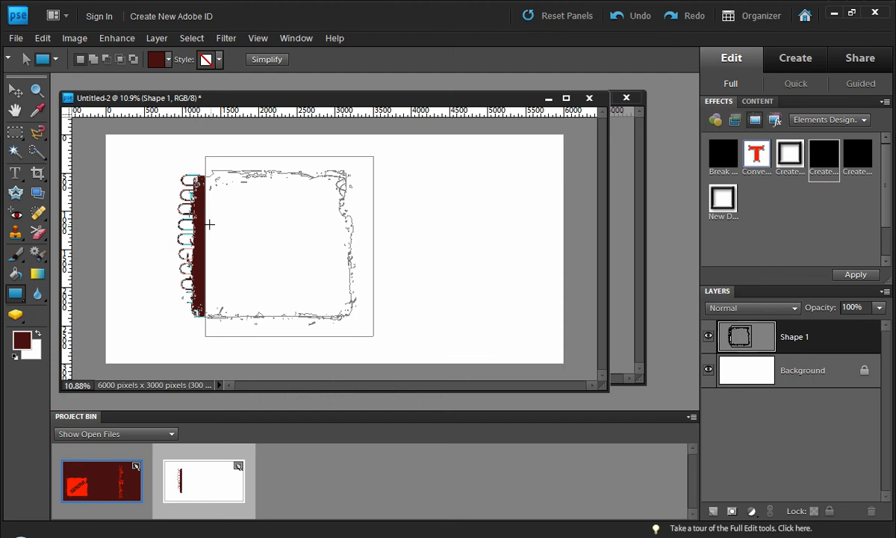
pyautogui.press('alt')
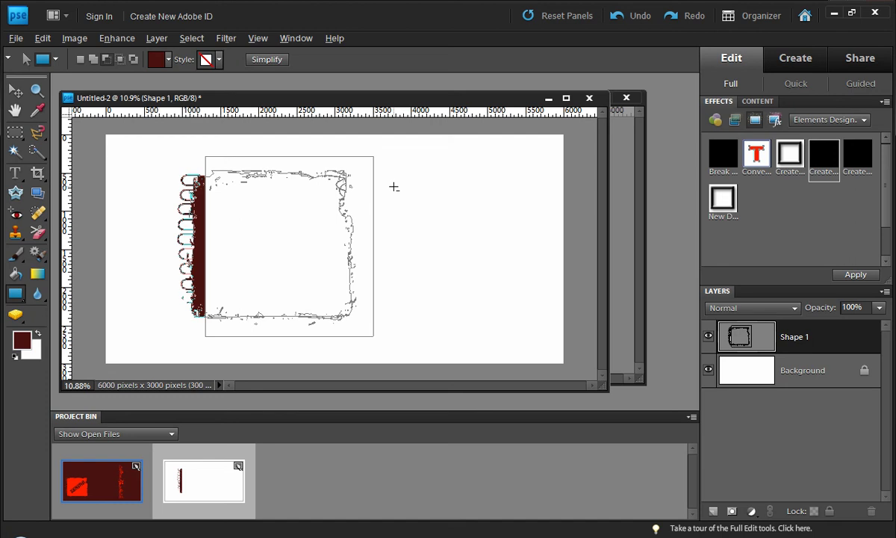
pyautogui.press('alt')
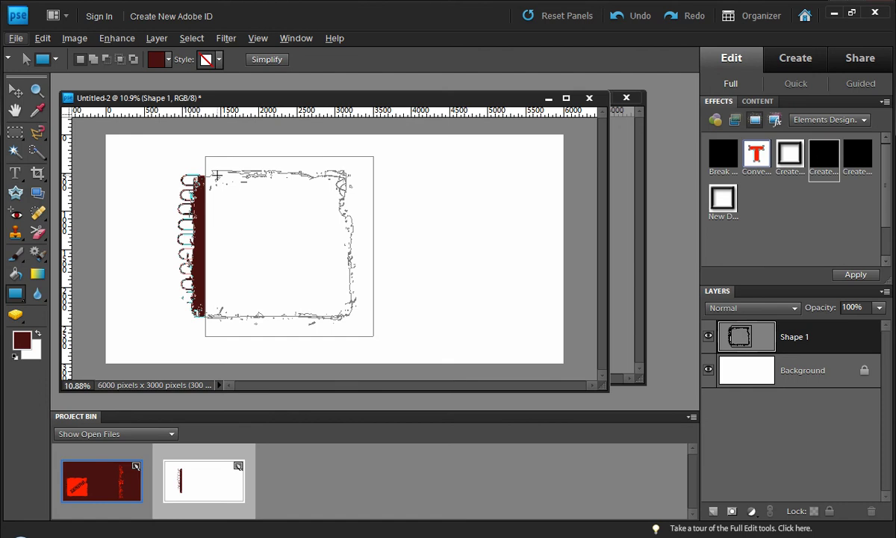
# Select all parts of the grunge shape and combine them into one shape.
pyautogui.click(15, 295)
pyautogui.click(67, 397)
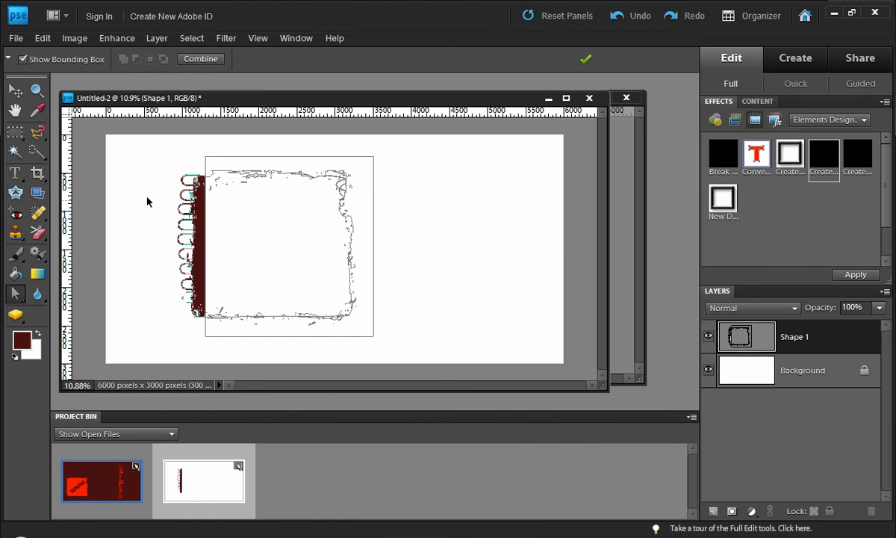
pyautogui.moveTo(157, 142); pyautogui.dragTo(414, 344)
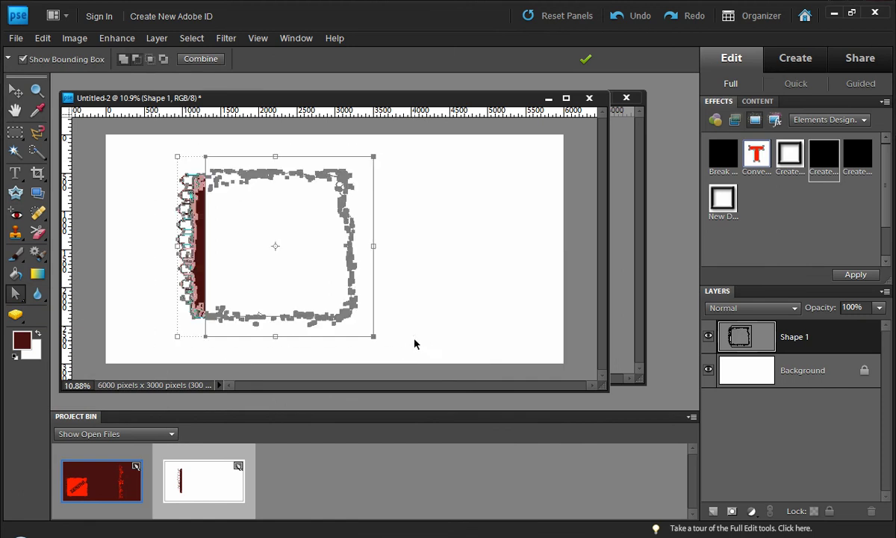
pyautogui.click(211, 61)
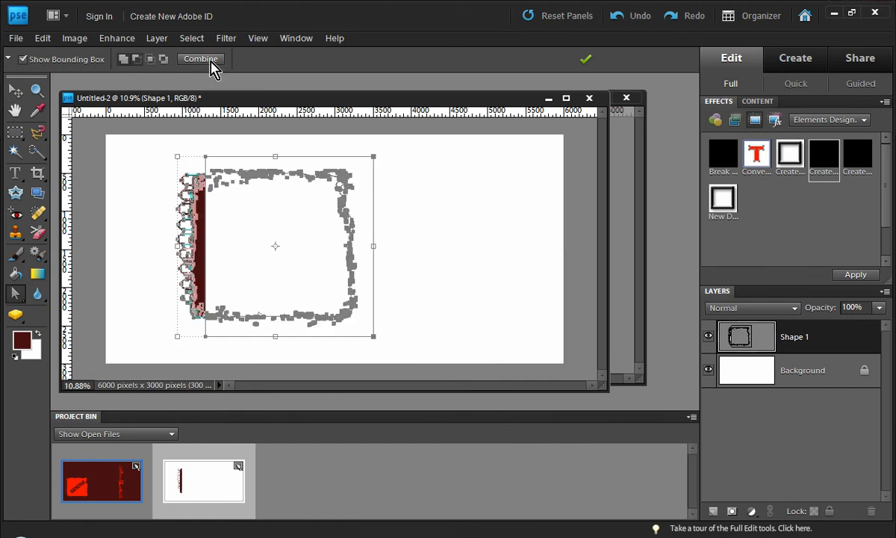
pyautogui.click(154, 208)
# Switch to the Move tool and make Shape 1 the active layer again.
pyautogui.press('v')
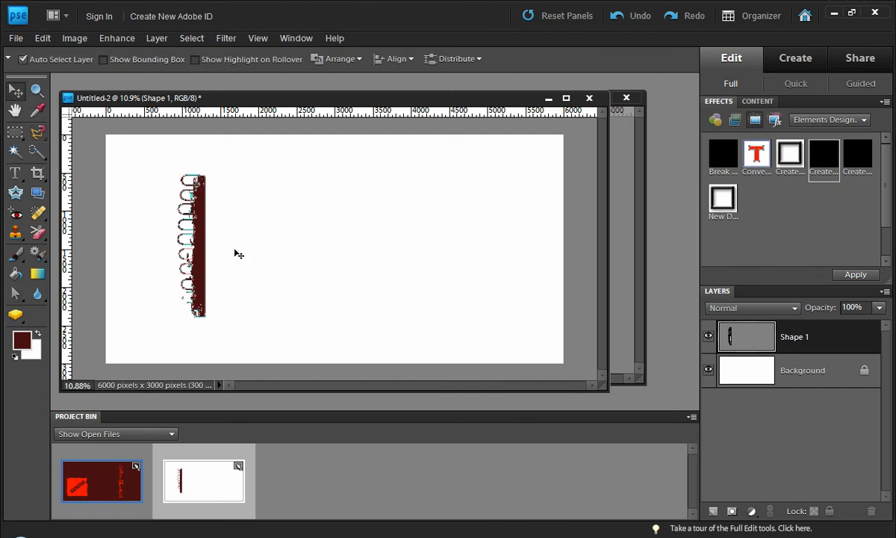
pyautogui.click(267, 254)
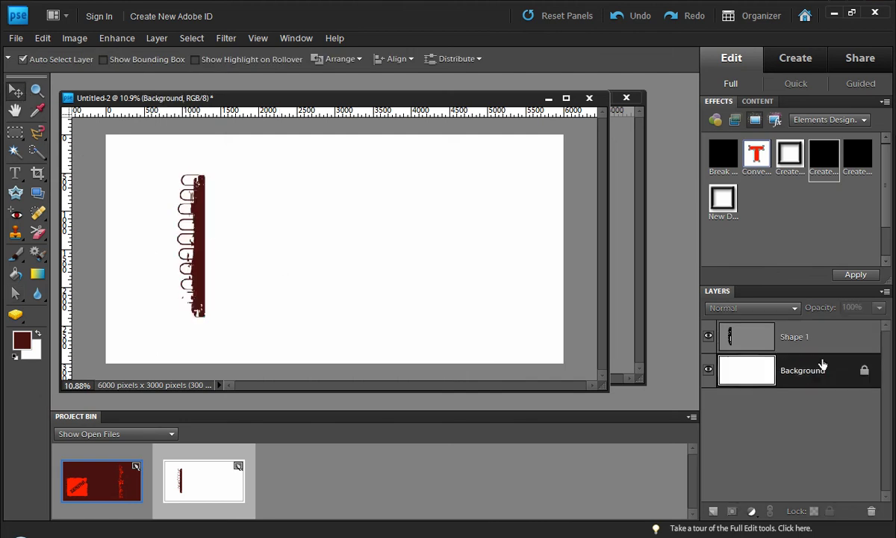
pyautogui.click(767, 328)
pyautogui.scroll(3, 192, 203)
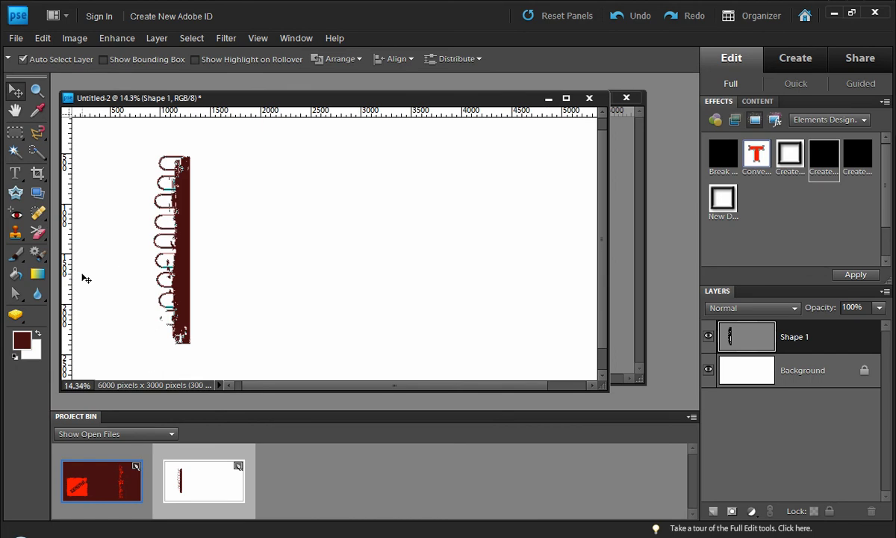
pyautogui.click(15, 293)
# Draw a dark red rectangle right of the ringed strip and zoom in on its edge.
pyautogui.click(79, 295)
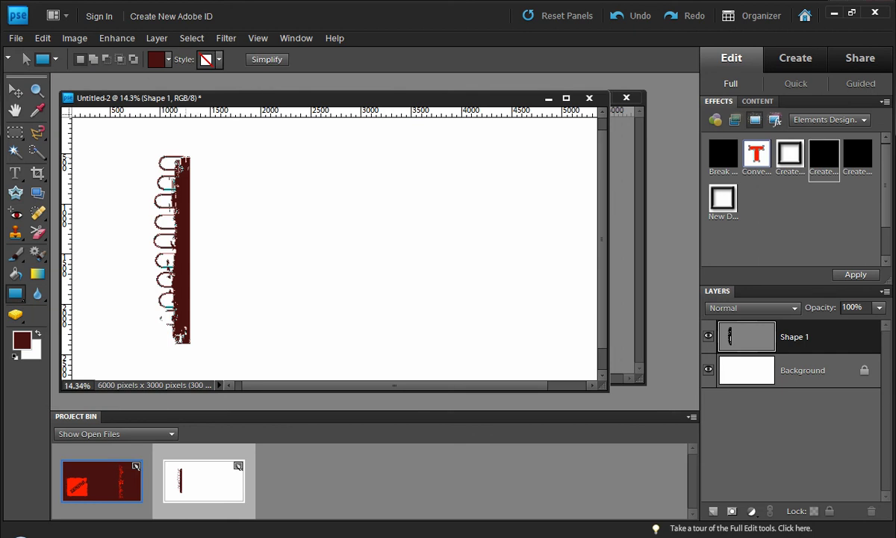
pyautogui.moveTo(186, 157); pyautogui.dragTo(367, 345)
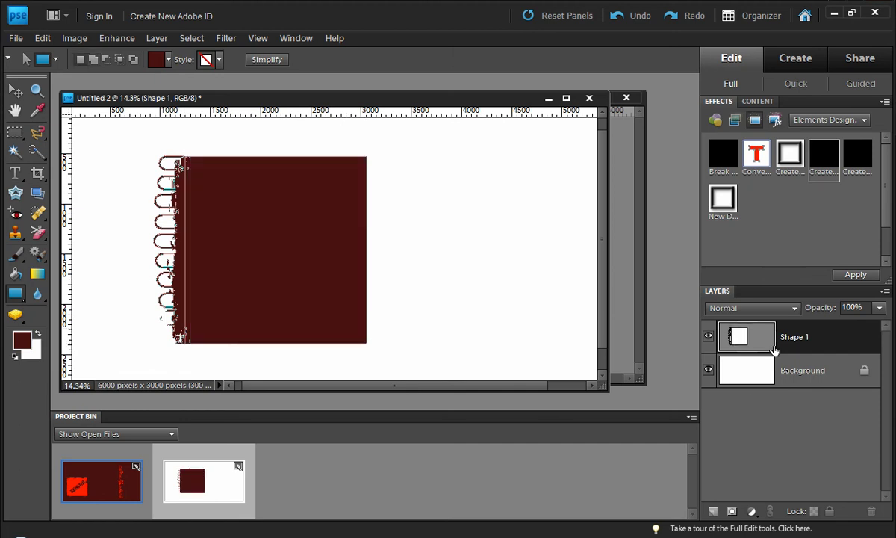
pyautogui.scroll(4, 180, 157)
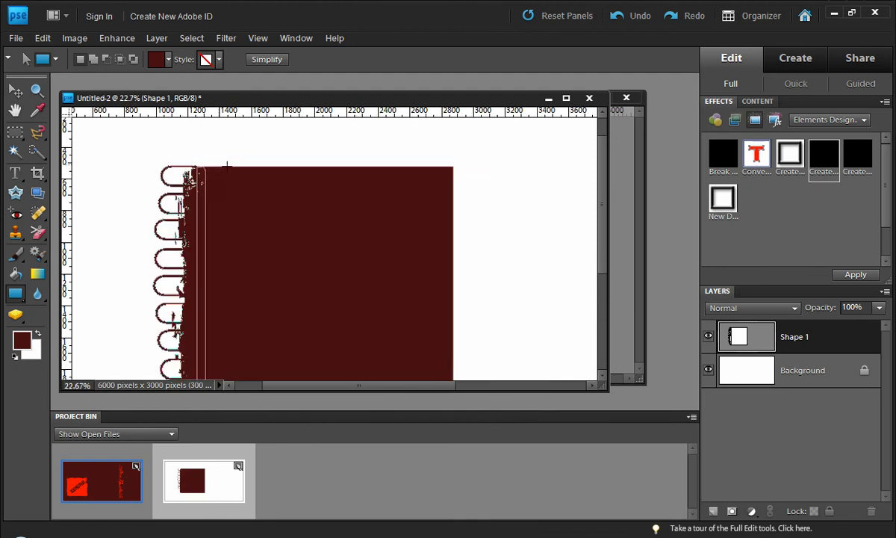
pyautogui.scroll(8, 180, 157)
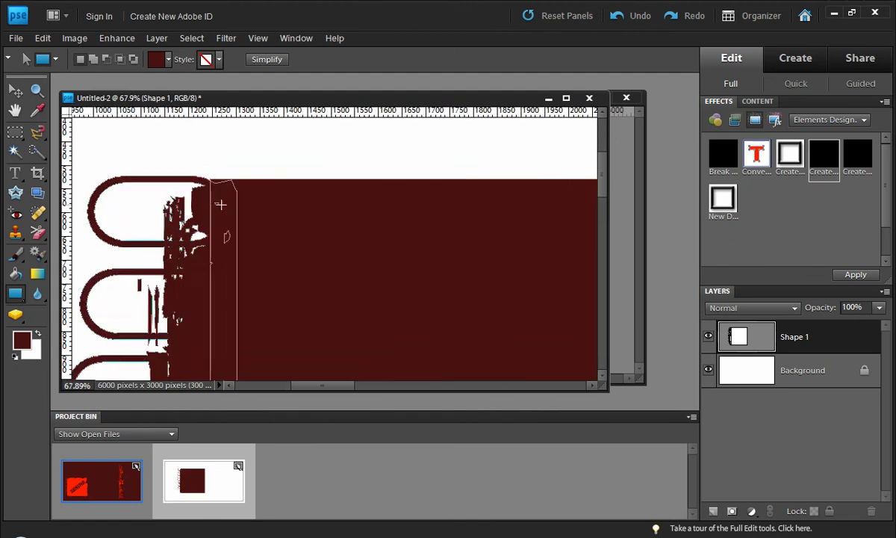
pyautogui.moveTo(602, 176); pyautogui.dragTo(593, 316)
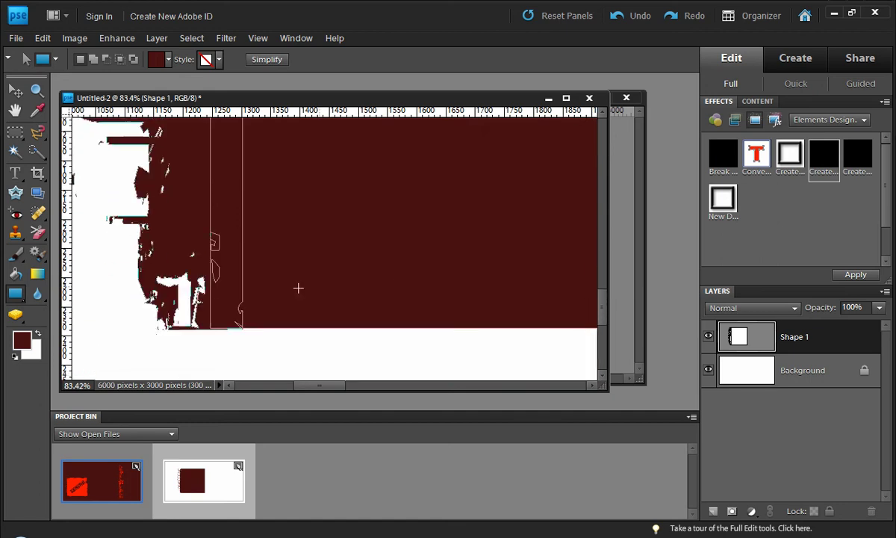
pyautogui.scroll(2, 224, 343)
pyautogui.scroll(4, 250, 353)
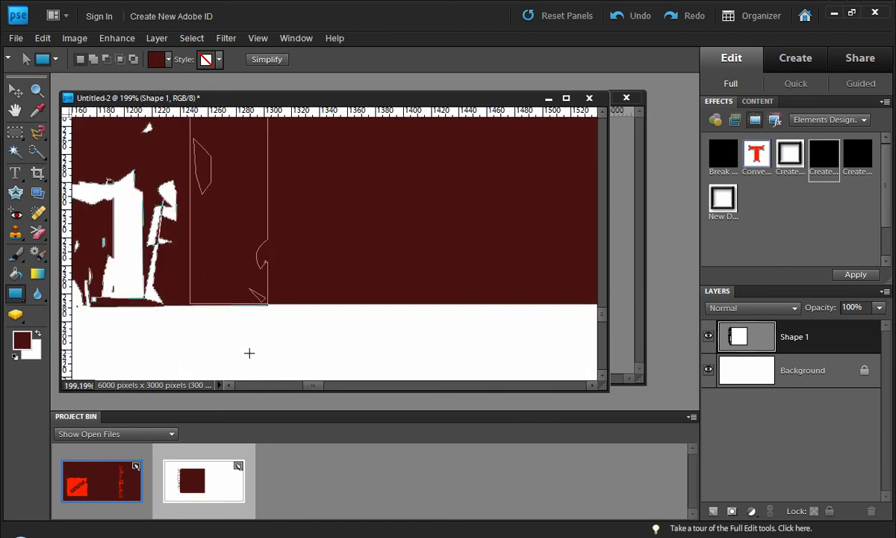
# Free Transform the rectangle, nudge its bottom edge down, and commit.
pyautogui.hotkey('ctrl', 't')
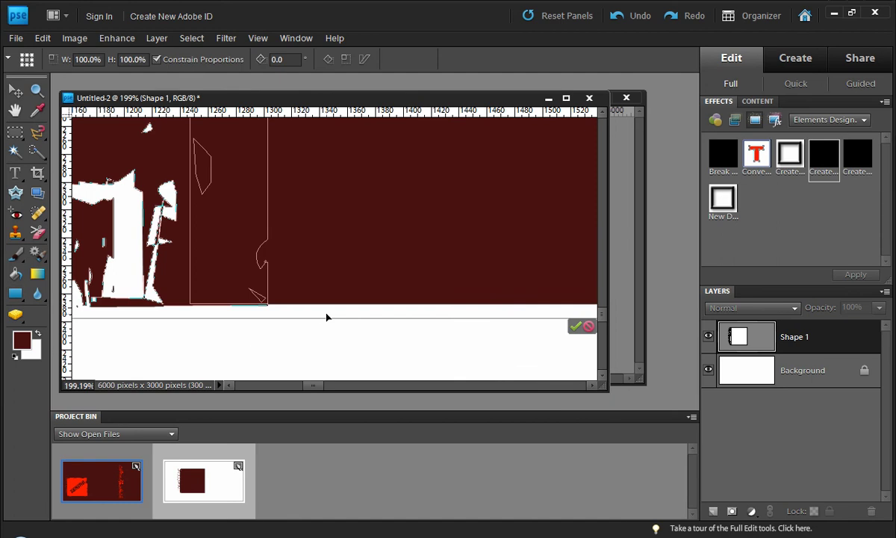
pyautogui.moveTo(330, 319); pyautogui.dragTo(335, 321)
pyautogui.press('Return')
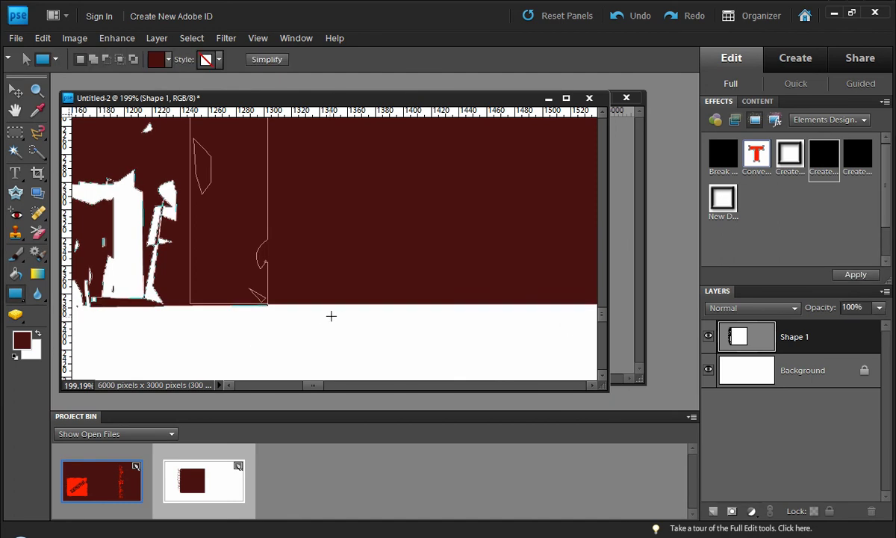
pyautogui.press('v')
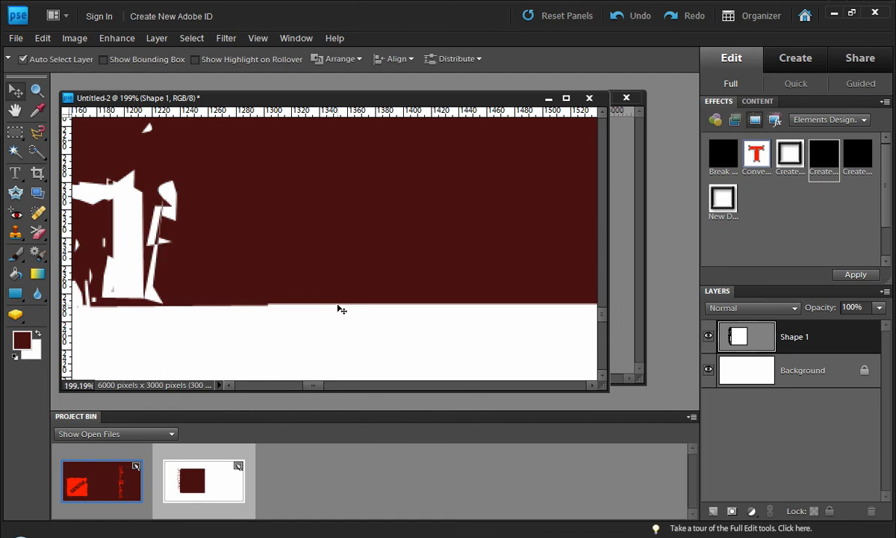
pyautogui.click(341, 313)
pyautogui.click(769, 340)
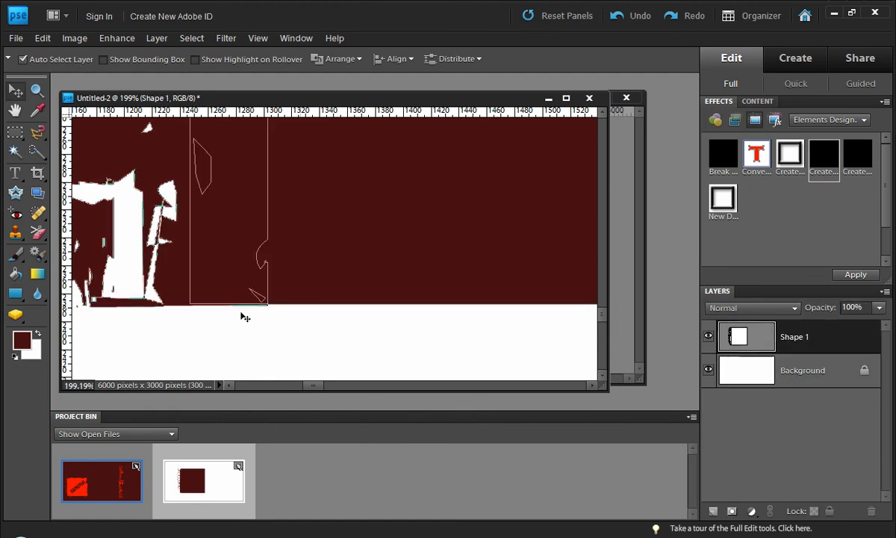
# Select the rectangle's path and stretch its bottom edge down to meet the binding.
pyautogui.click(17, 294)
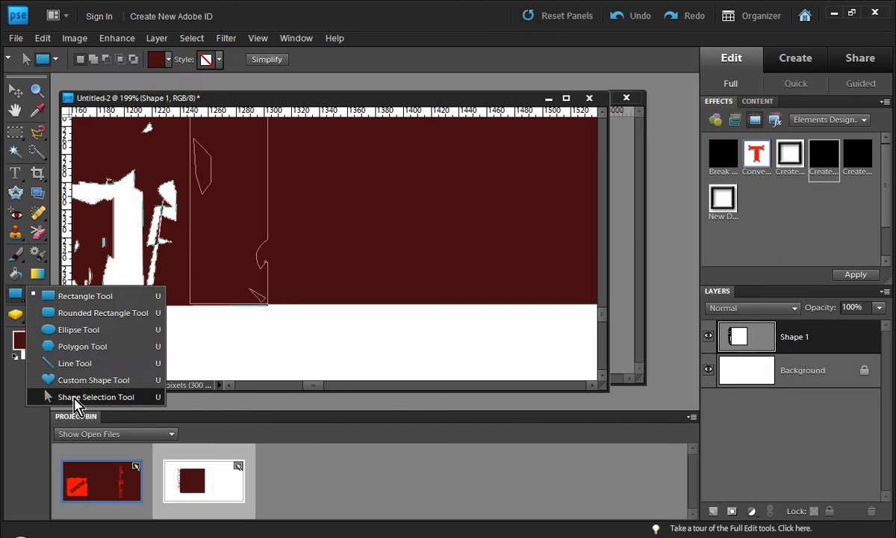
pyautogui.click(28, 397)
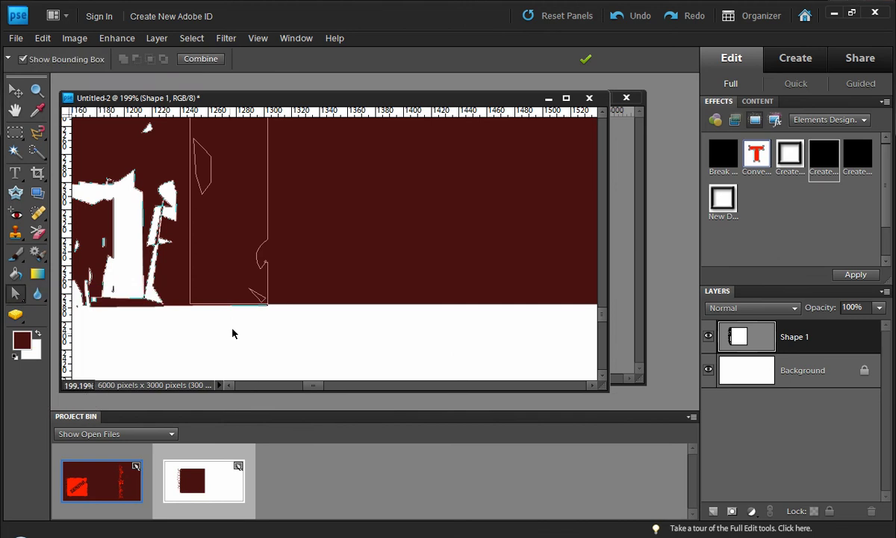
pyautogui.click(294, 307)
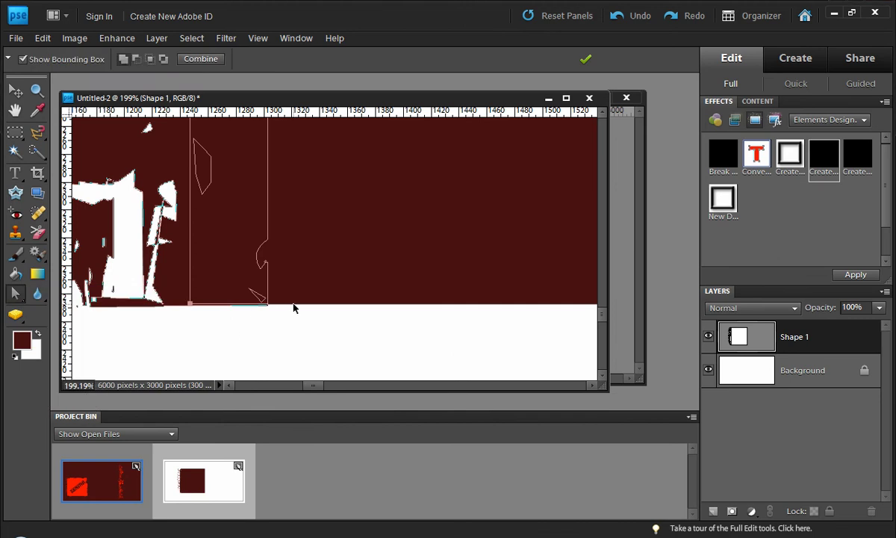
pyautogui.click(293, 306)
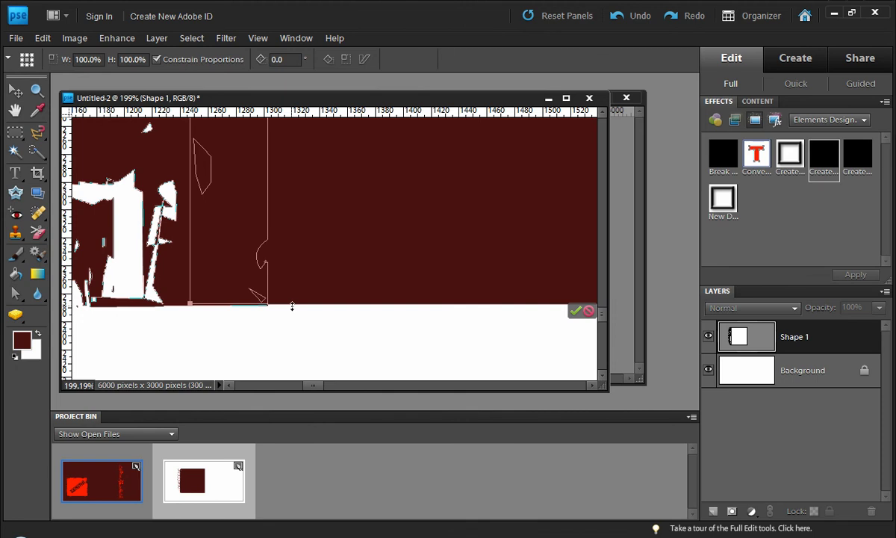
pyautogui.moveTo(292, 306); pyautogui.dragTo(276, 360)
pyautogui.moveTo(324, 335); pyautogui.dragTo(321, 307)
# Zoom back out and reselect the Shape 1 layer with the Move tool.
pyautogui.scroll(-2, 222, 281)
pyautogui.scroll(-8, 221, 281)
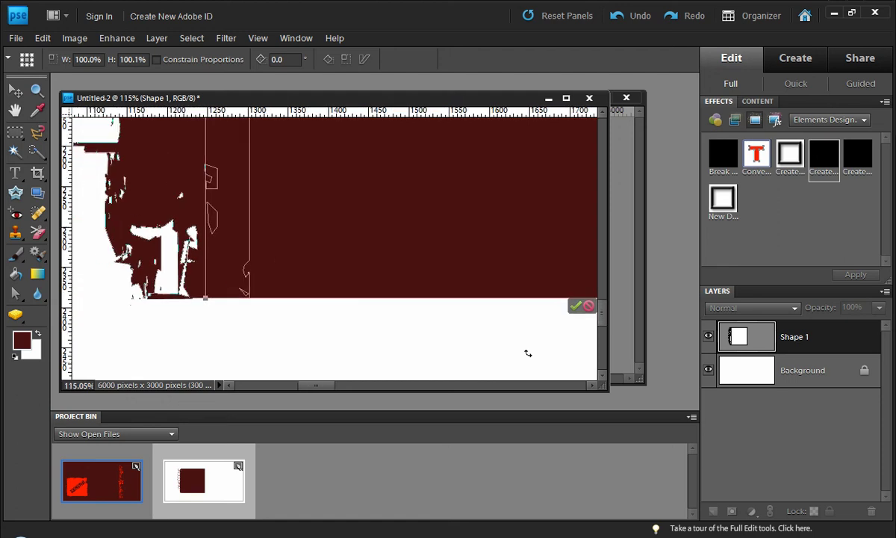
pyautogui.scroll(-6, 221, 339)
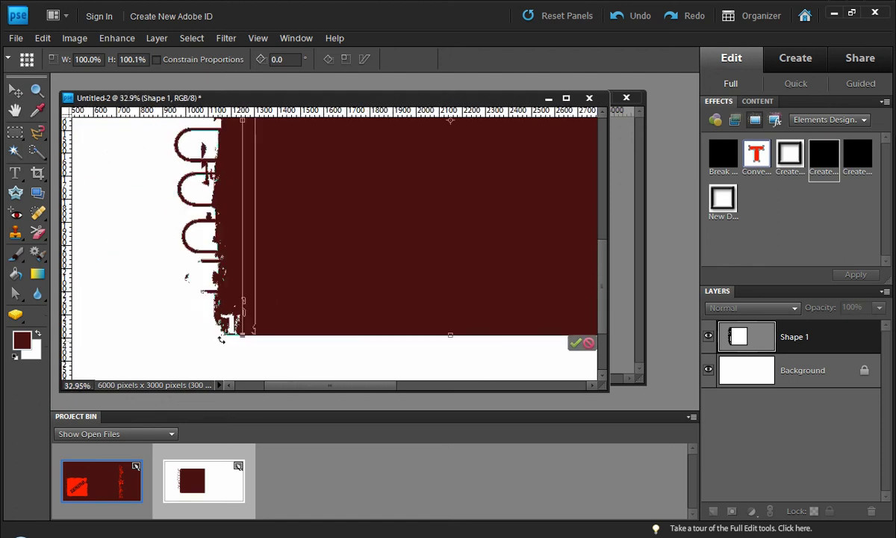
pyautogui.scroll(-2, 254, 232)
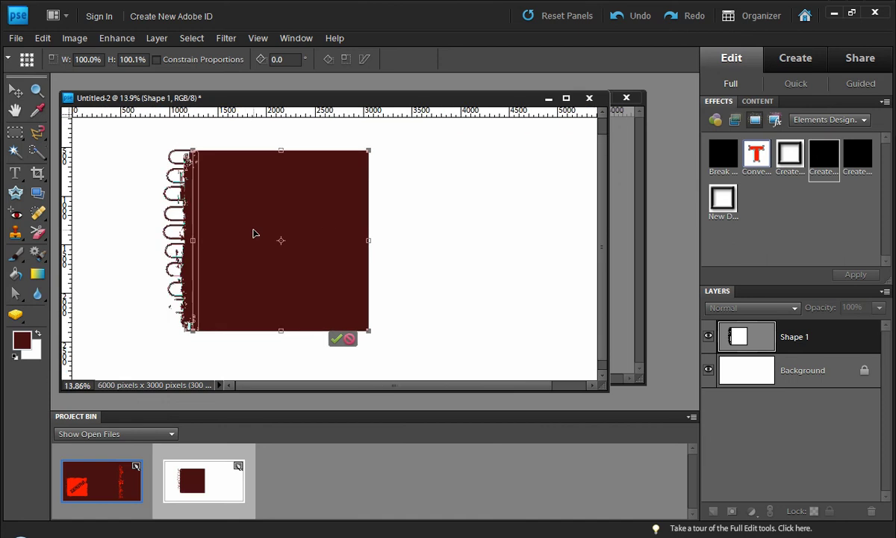
pyautogui.scroll(2, 248, 242)
pyautogui.click(15, 91)
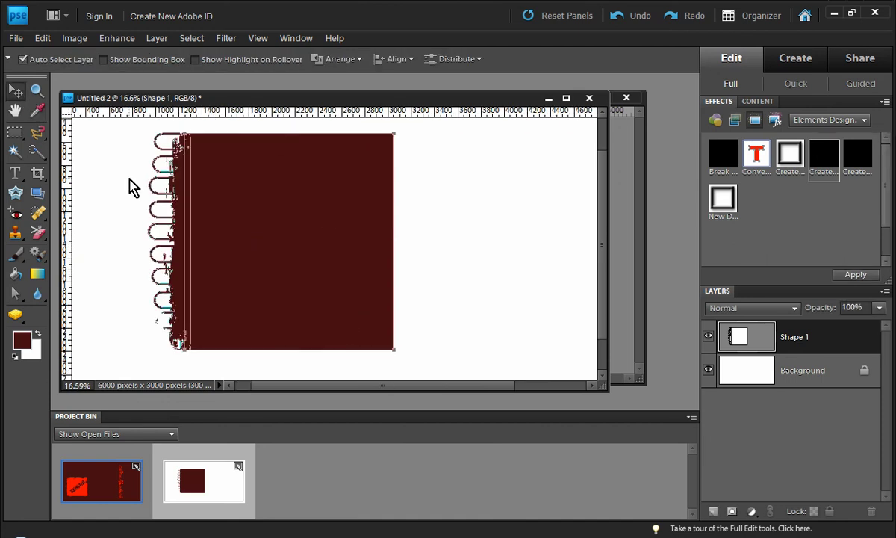
pyautogui.click(130, 188)
pyautogui.scroll(-1, 336, 252)
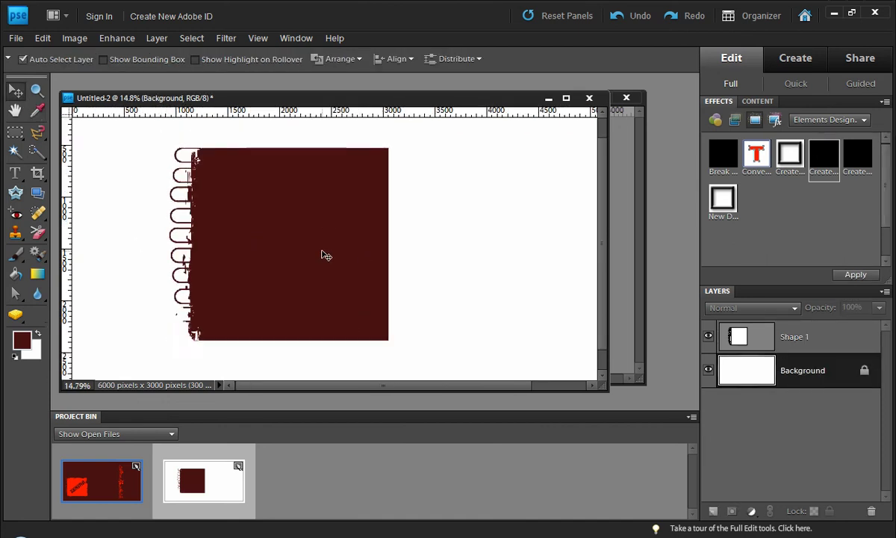
pyautogui.scroll(1, 284, 239)
pyautogui.click(862, 340)
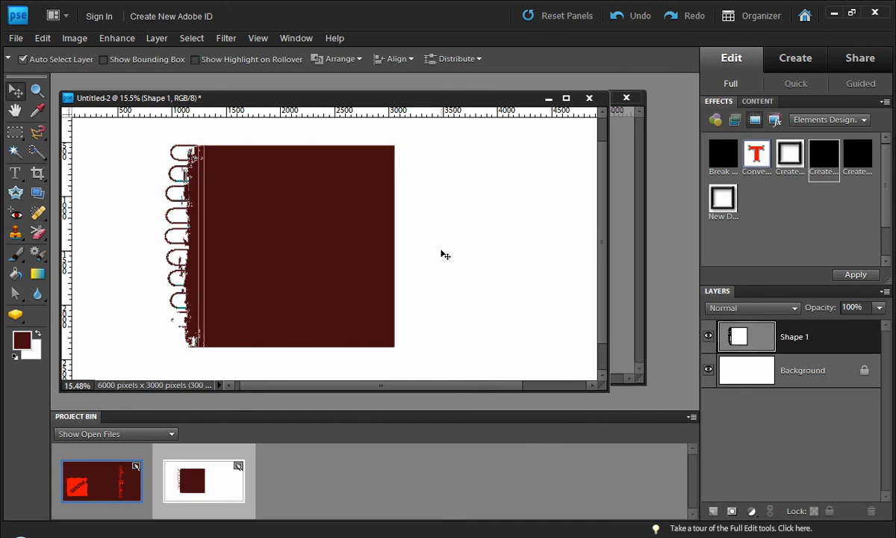
pyautogui.scroll(-2, 445, 255)
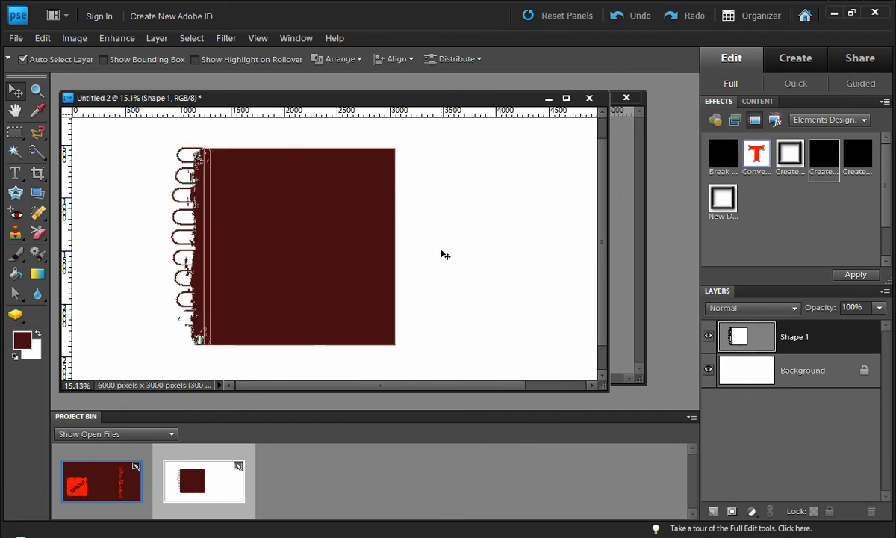
pyautogui.click(15, 297)
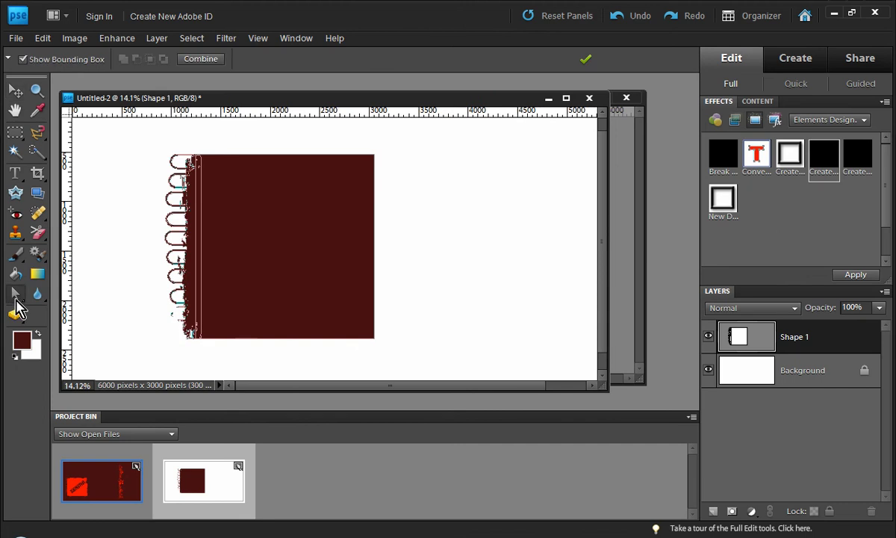
pyautogui.click(88, 381)
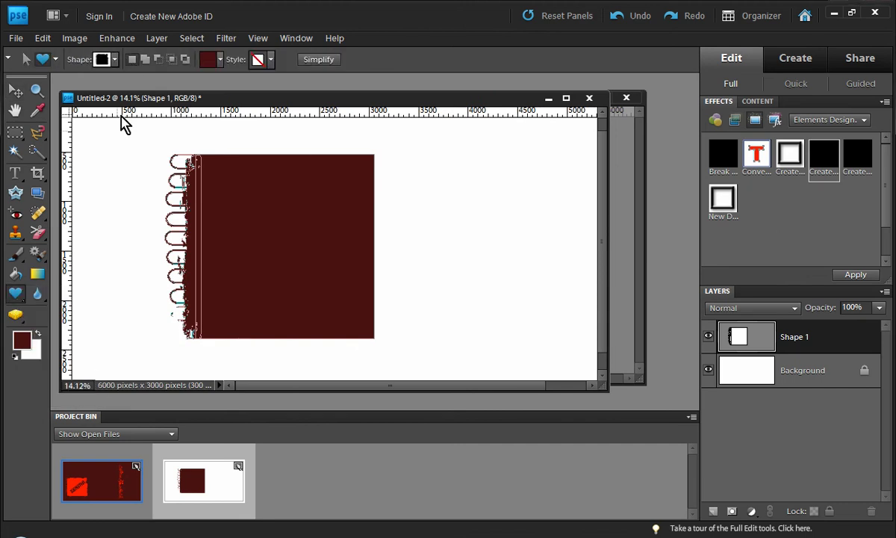
# Pick the SENIOR custom shape and draw it to the right of the notebook.
pyautogui.click(115, 59)
pyautogui.click(349, 248)
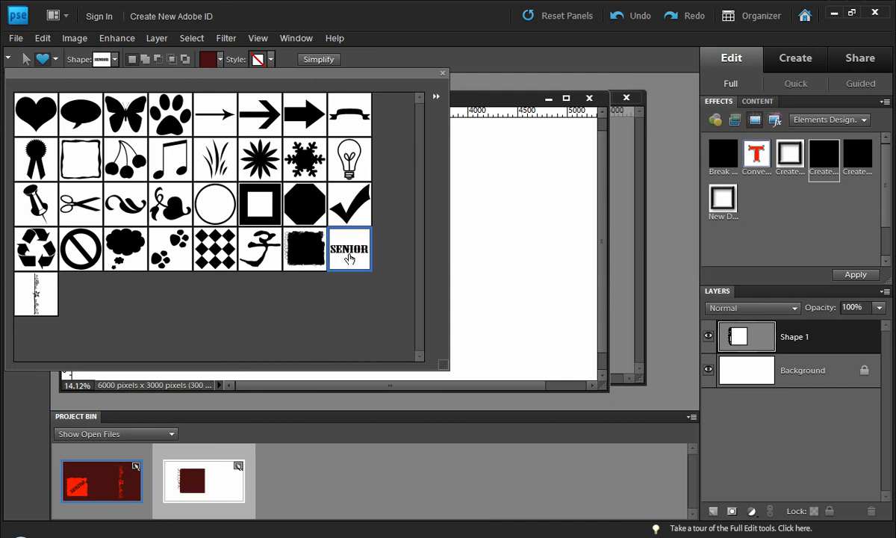
pyautogui.click(418, 263)
pyautogui.scroll(-3, 417, 263)
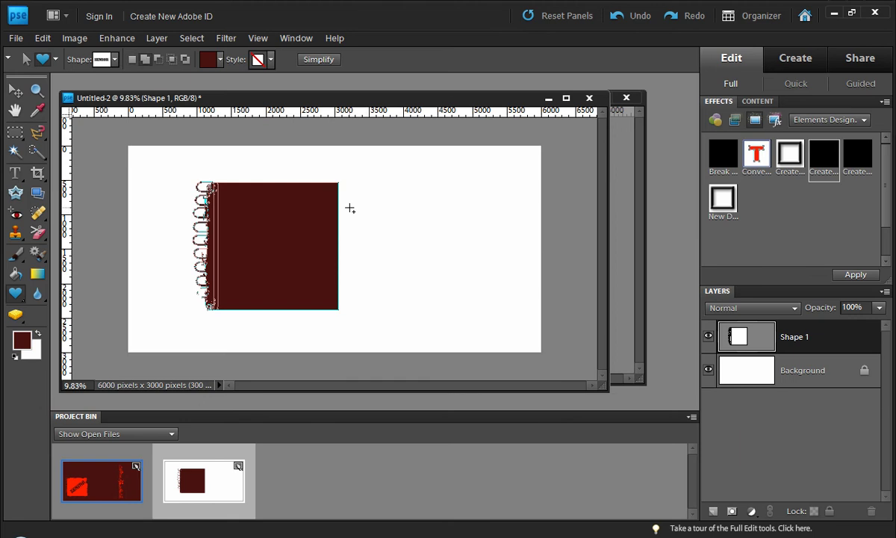
pyautogui.moveTo(350, 209); pyautogui.dragTo(504, 242)
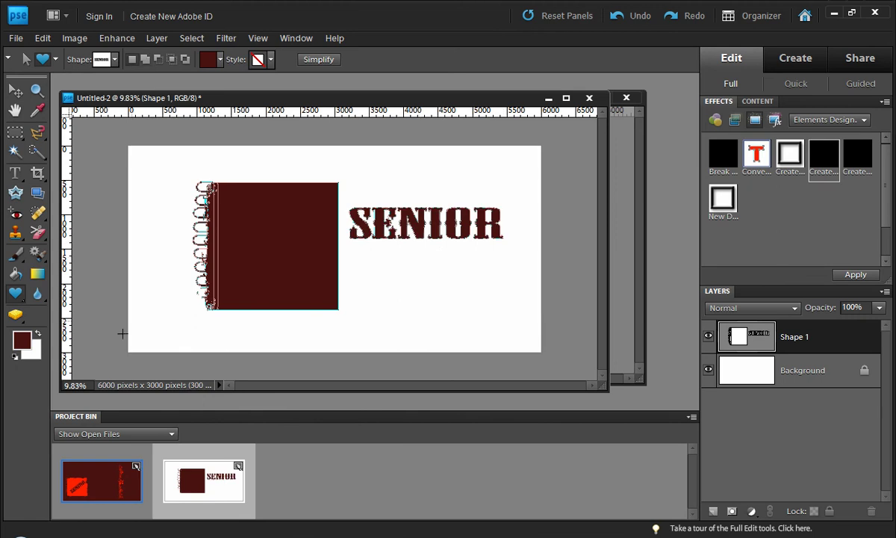
# Switch to the Shape Selection Tool and cancel a transform covering both shapes.
pyautogui.rightClick(15, 293)
pyautogui.click(96, 397)
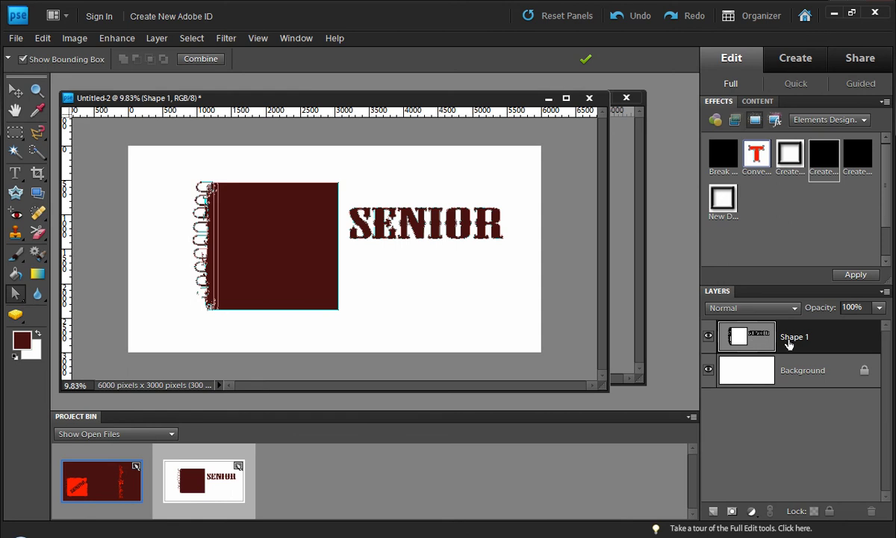
pyautogui.hotkey('ctrl', 't')
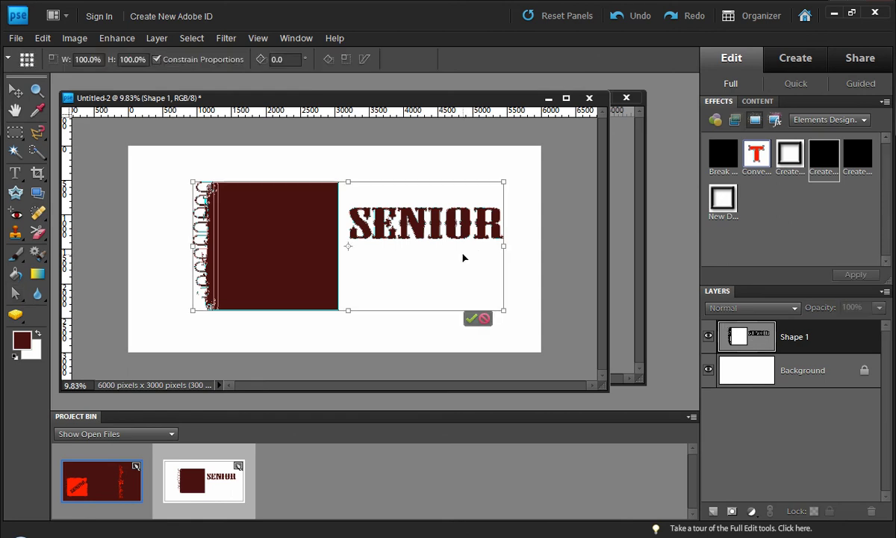
pyautogui.press('Return')
# Rotate SENIOR -90°, resize it to run down the notebook's spine, and commit.
pyautogui.click(461, 244)
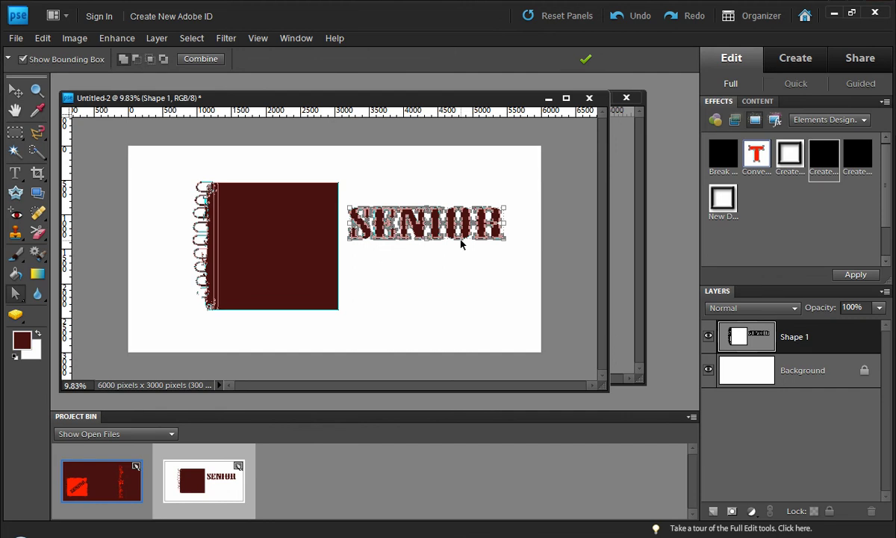
pyautogui.hotkey('ctrl', 't')
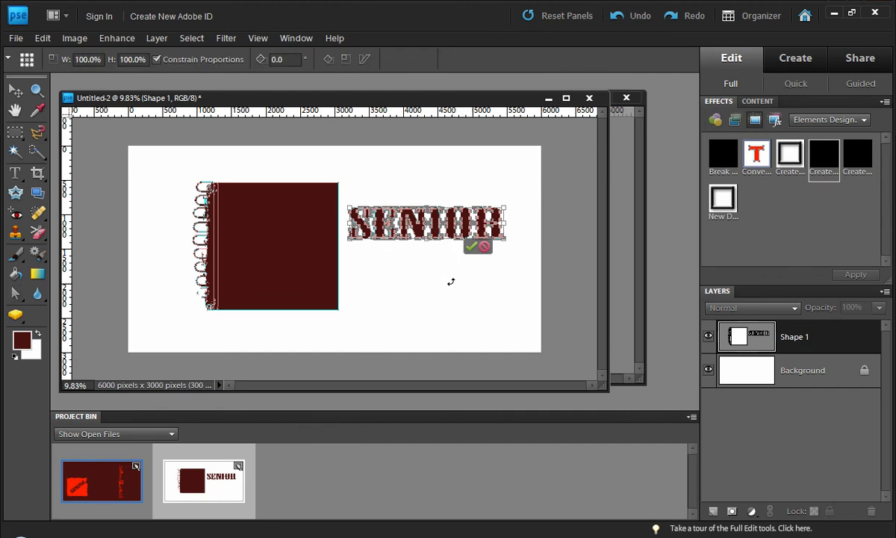
pyautogui.moveTo(451, 282); pyautogui.dragTo(237, 250)
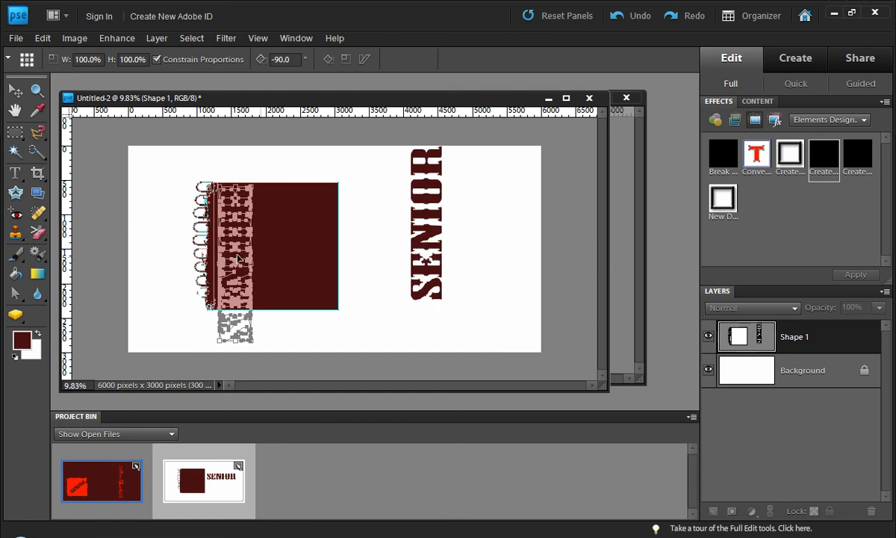
pyautogui.moveTo(251, 184); pyautogui.dragTo(235, 205)
pyautogui.scroll(1, 198, 256)
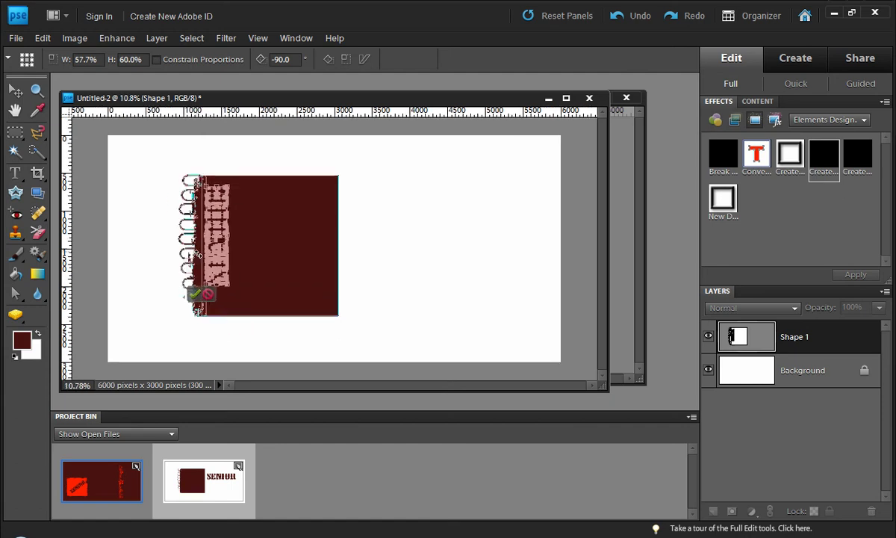
pyautogui.scroll(2, 198, 255)
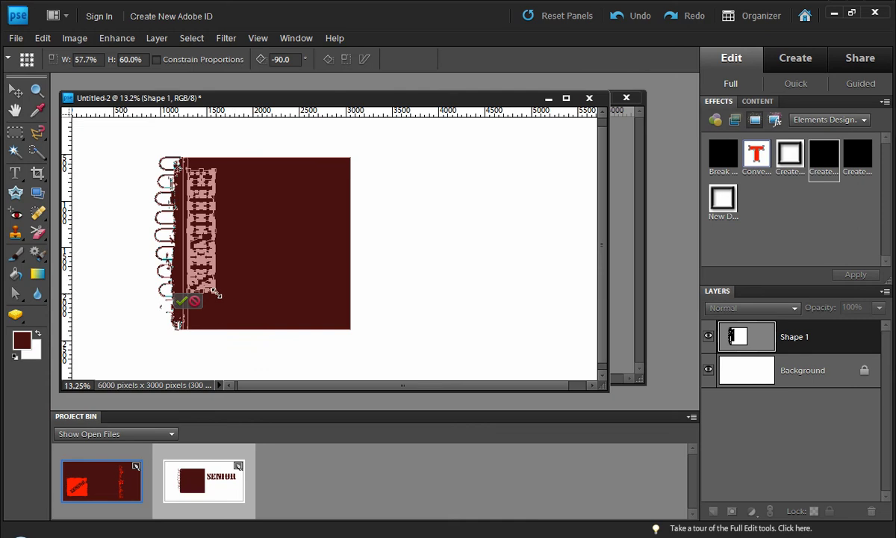
pyautogui.moveTo(218, 296); pyautogui.dragTo(229, 319)
pyautogui.press('Return')
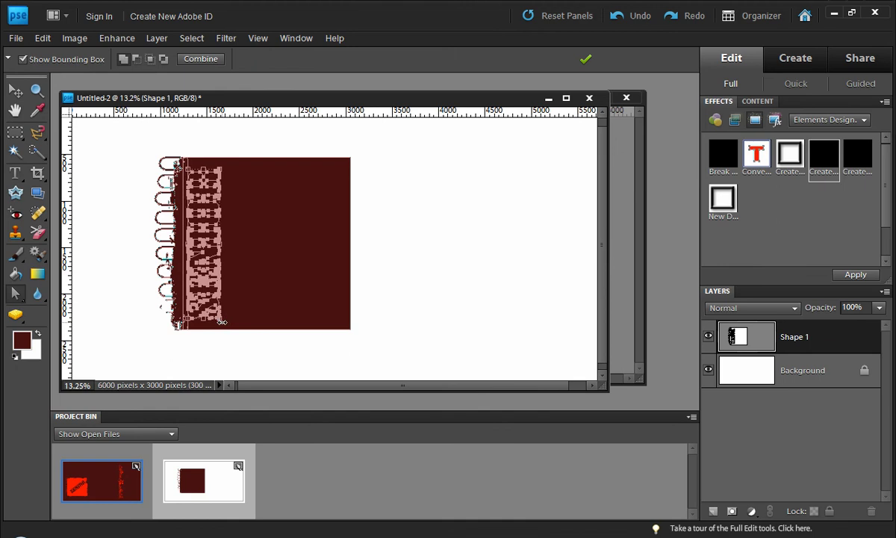
# Select the Shape 1 rectangle and narrow it to 26.3% width, just covering the SENIOR lettering.
pyautogui.click(16, 91)
pyautogui.click(113, 179)
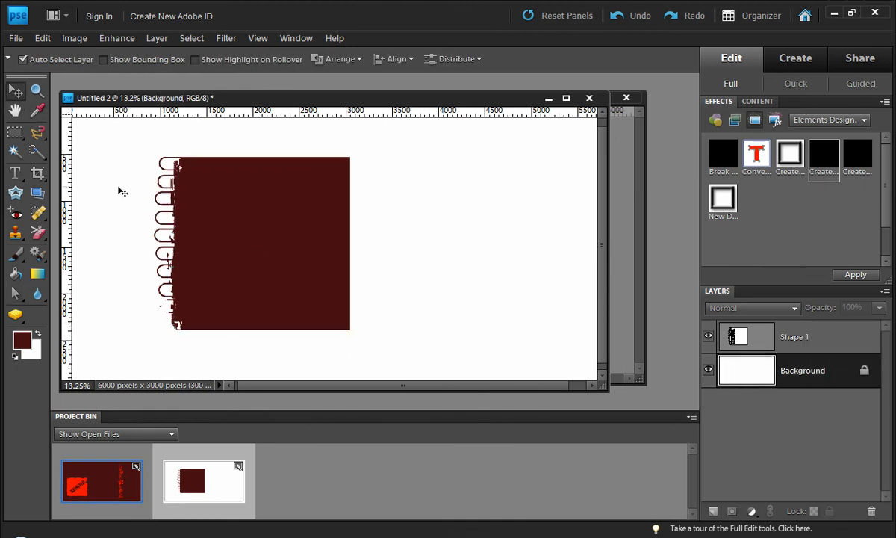
pyautogui.click(740, 335)
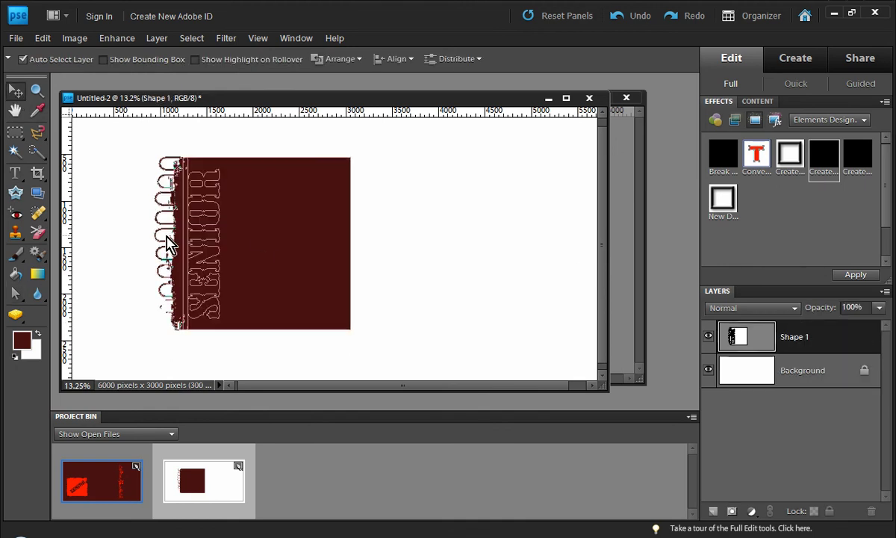
pyautogui.scroll(1, 168, 243)
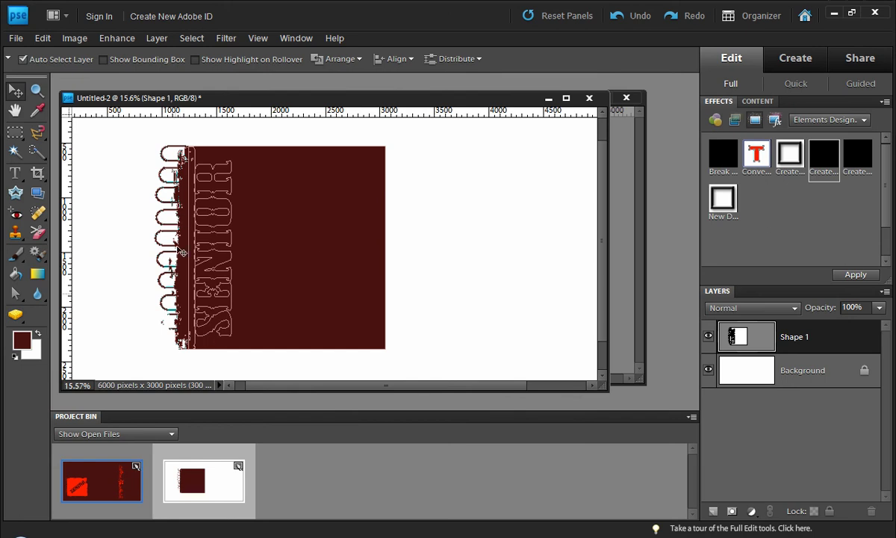
pyautogui.scroll(1, 169, 204)
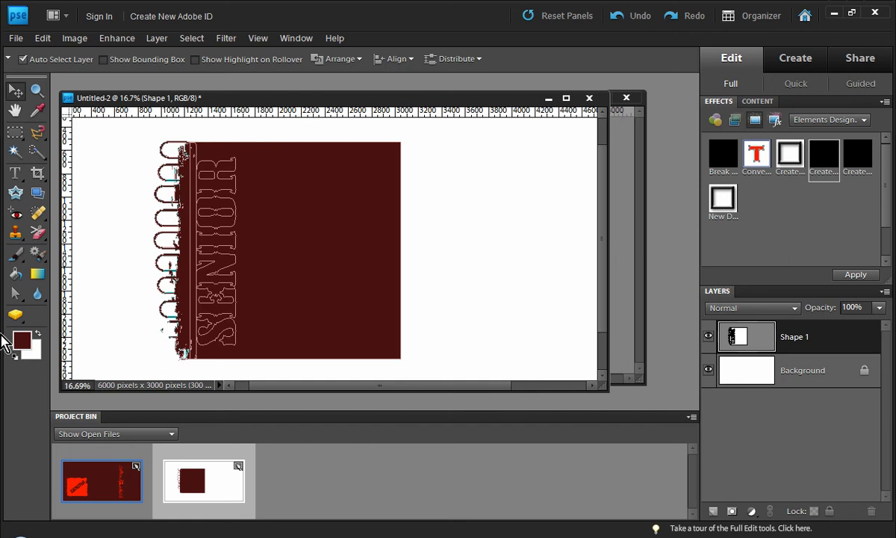
pyautogui.click(15, 293)
pyautogui.click(400, 287)
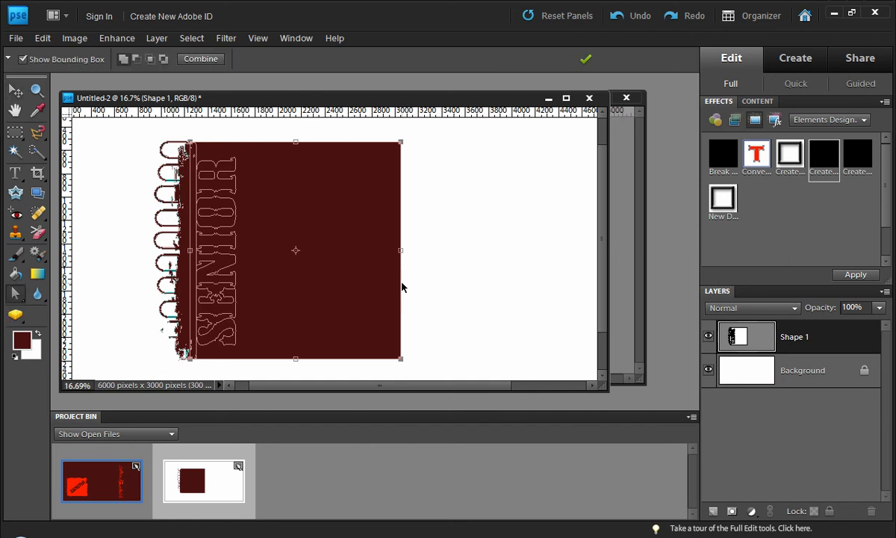
pyautogui.moveTo(402, 286); pyautogui.dragTo(248, 245)
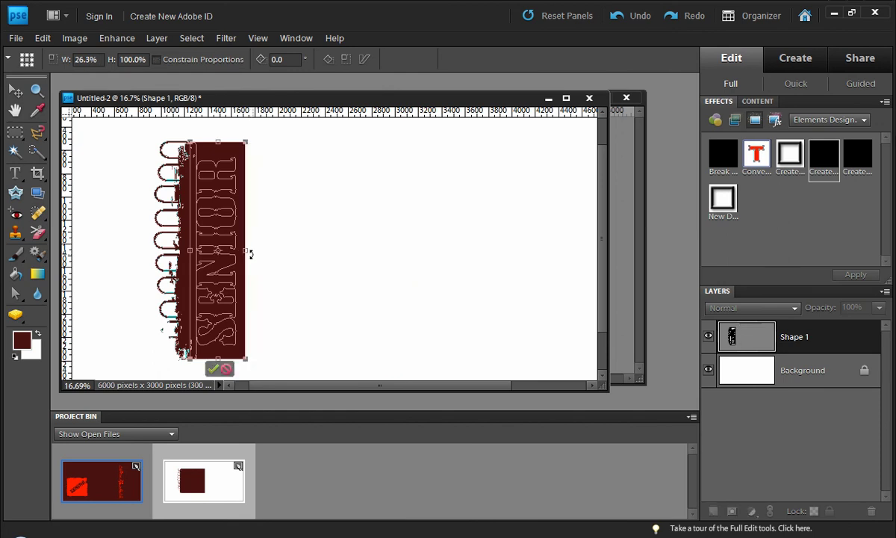
pyautogui.press('Return')
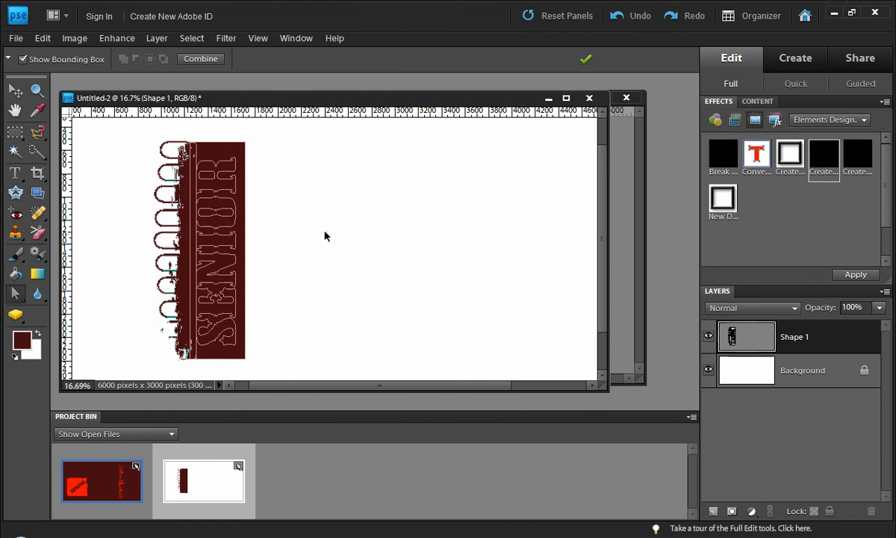
pyautogui.scroll(2, 191, 207)
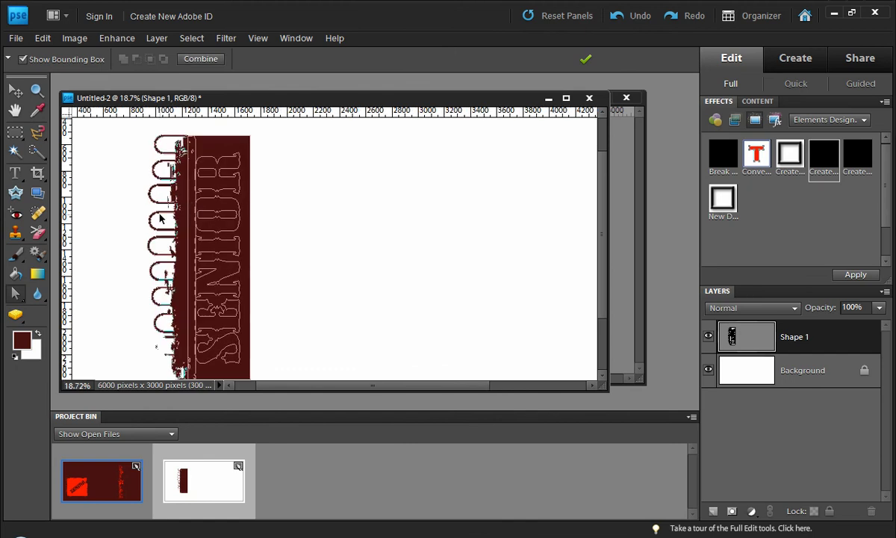
# Exclude the SENIOR shape's overlapping area so the letters show white through the strip.
pyautogui.click(222, 215)
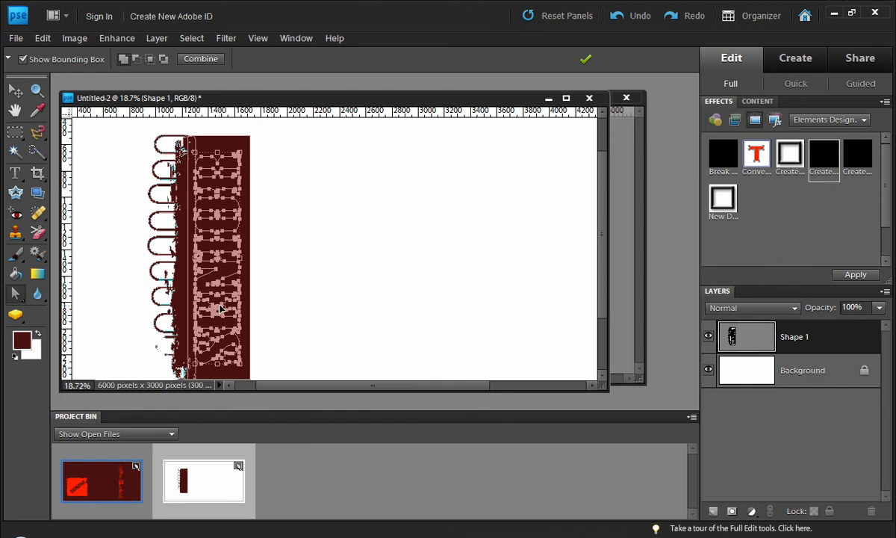
pyautogui.click(15, 293)
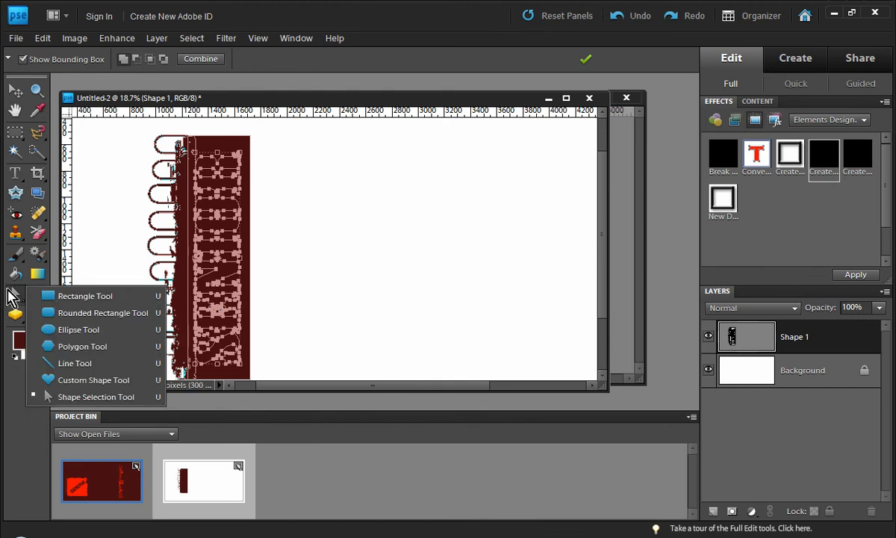
pyautogui.click(119, 403)
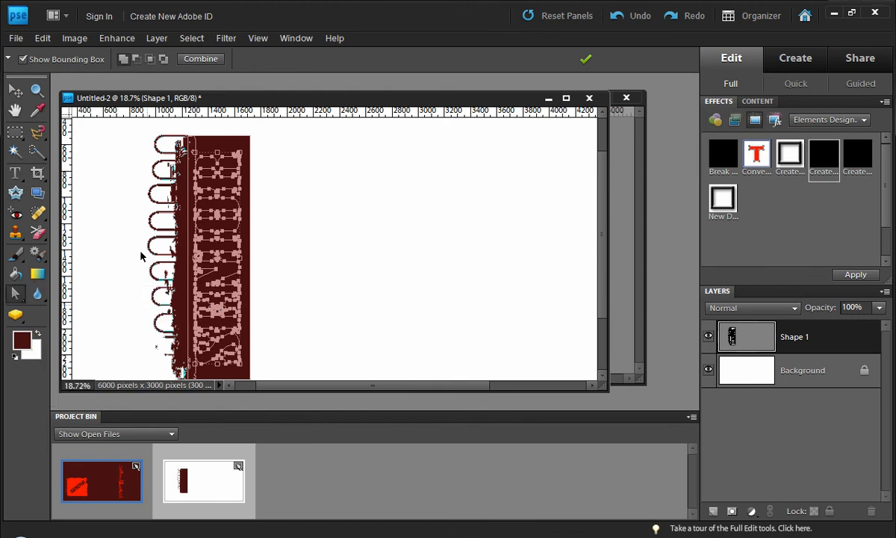
pyautogui.click(165, 59)
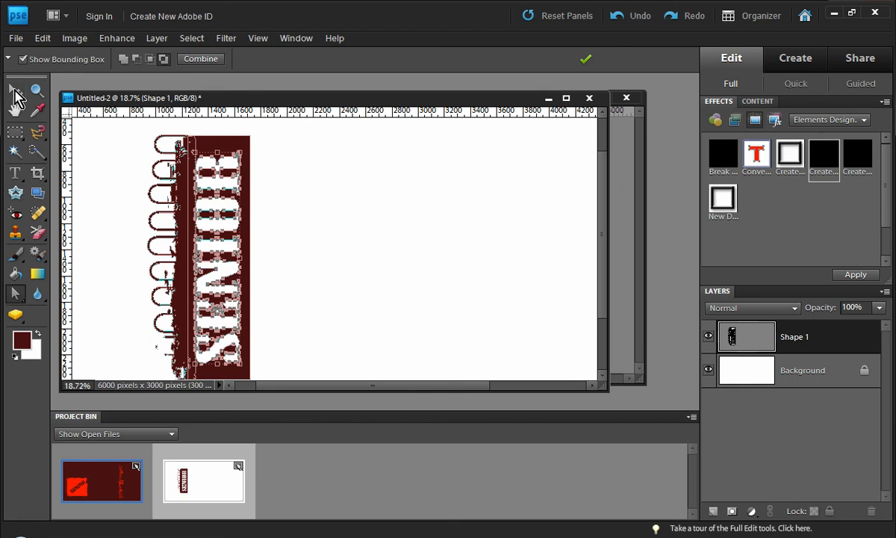
# Switch to the Move tool and make the Background layer active.
pyautogui.click(15, 91)
pyautogui.click(98, 155)
pyautogui.scroll(1, 190, 154)
pyautogui.scroll(3, 191, 154)
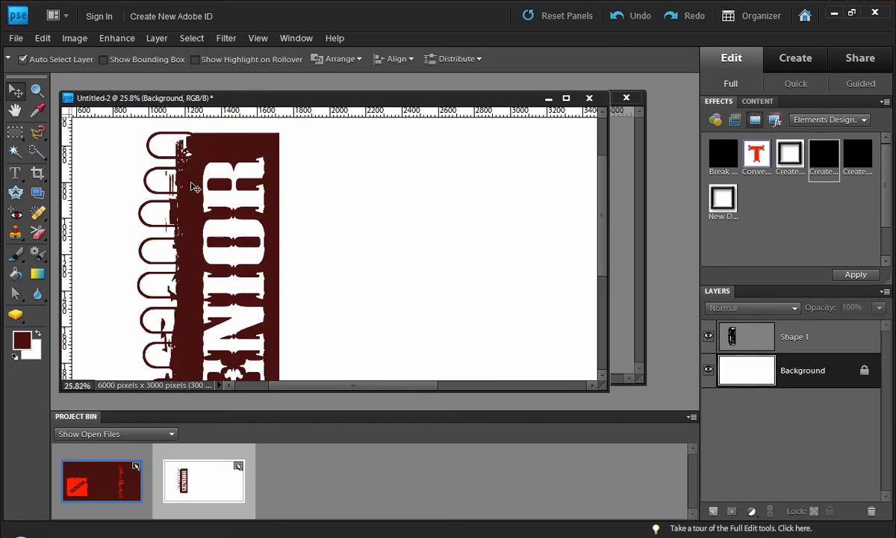
# On Shape 1, drag the SENIOR lettering right, off the dark red strip.
pyautogui.click(733, 338)
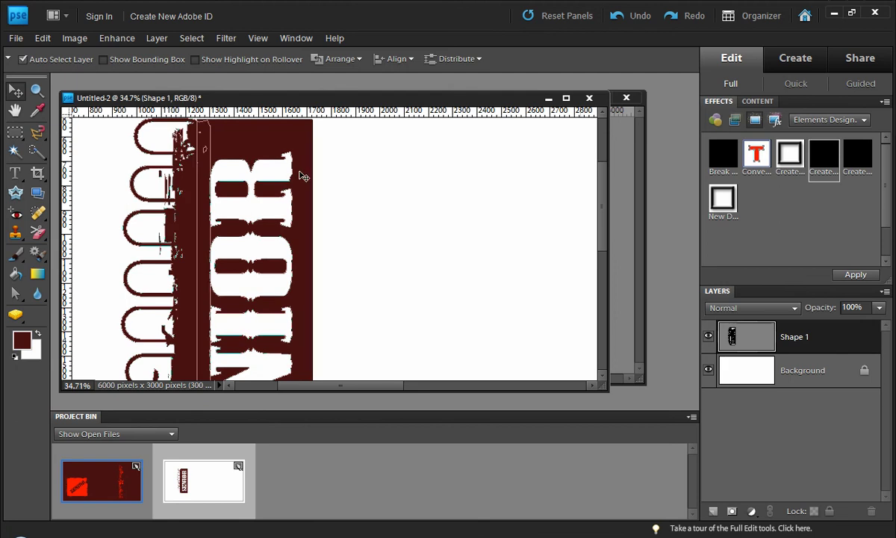
pyautogui.scroll(1, 179, 149)
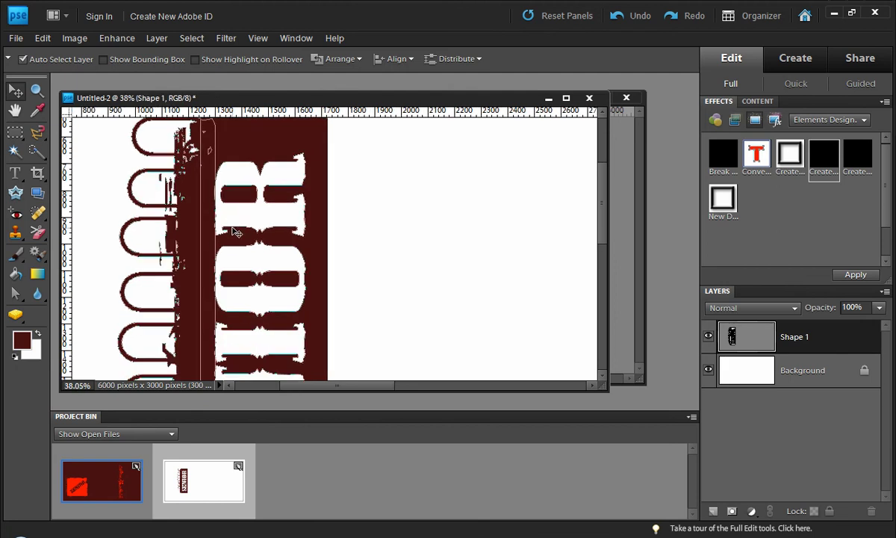
pyautogui.click(15, 292)
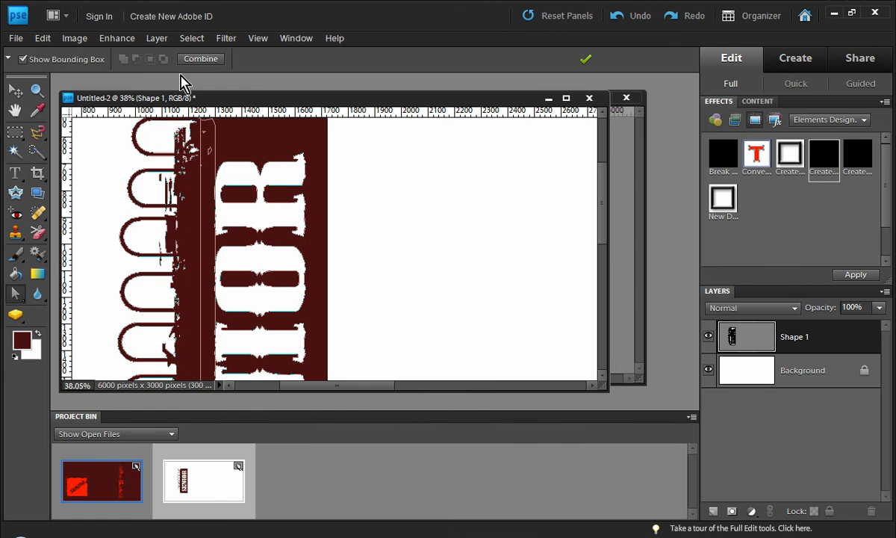
pyautogui.click(241, 228)
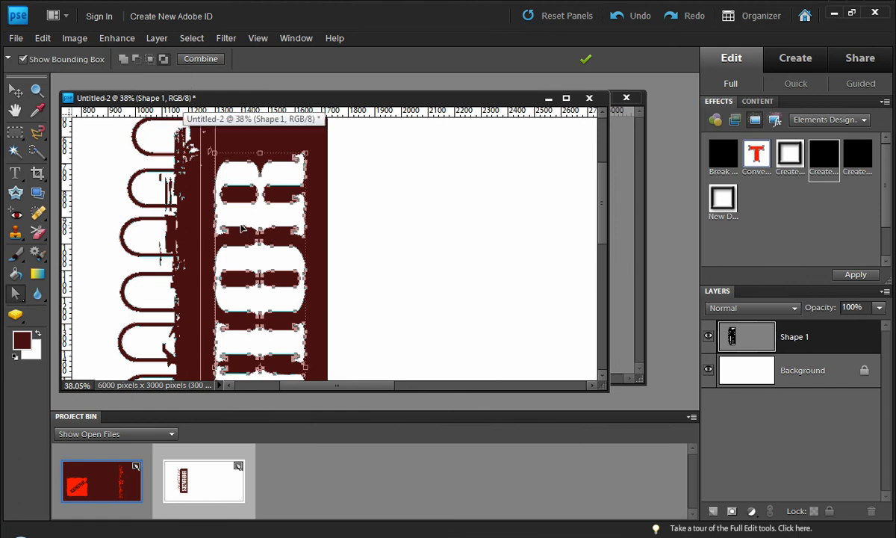
pyautogui.moveTo(241, 228); pyautogui.dragTo(396, 218)
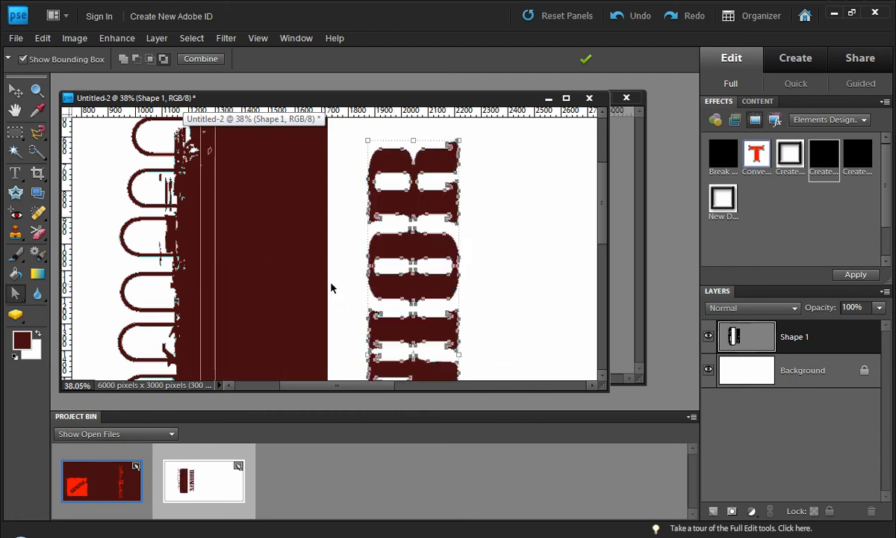
pyautogui.click(340, 236)
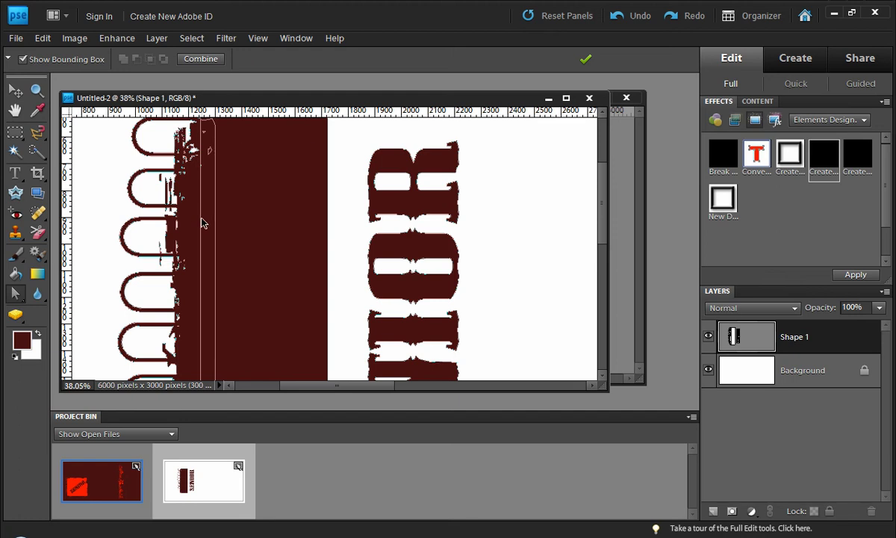
# Select the strip and the paper-clip shape in turn, ending with the lettering selected.
pyautogui.click(326, 217)
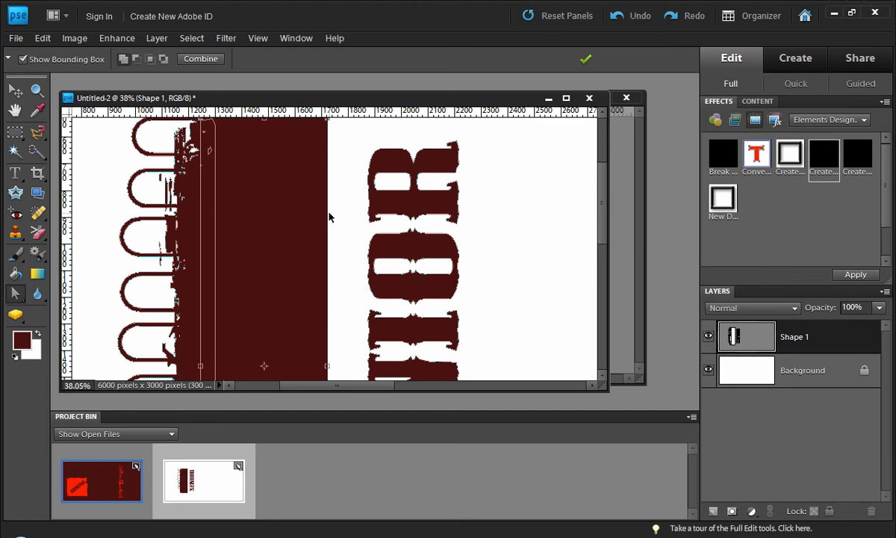
pyautogui.click(153, 219)
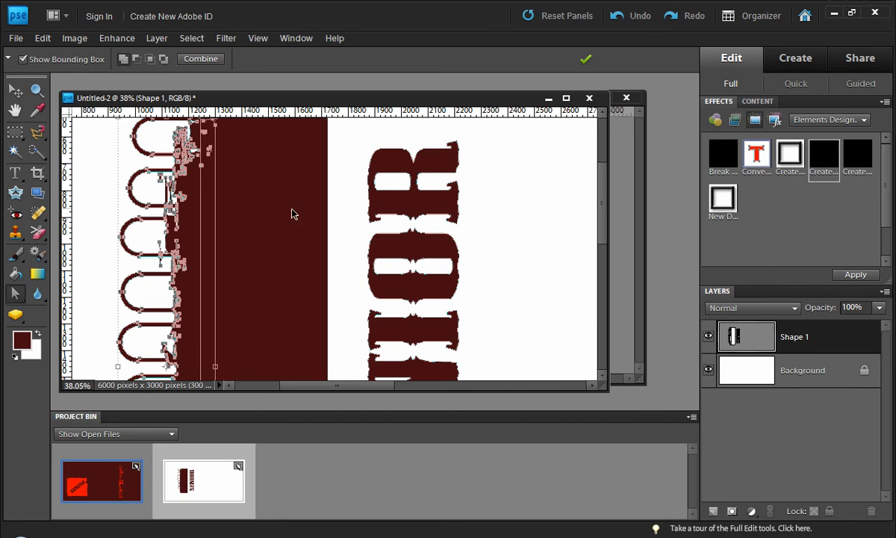
pyautogui.click(369, 222)
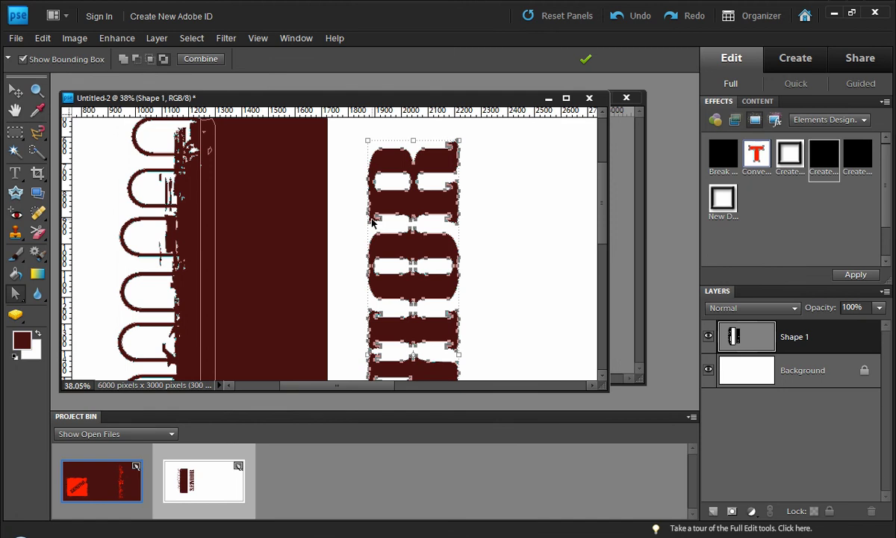
# Drag the SENIOR lettering back left over the strip and shift it down and left.
pyautogui.moveTo(422, 206); pyautogui.dragTo(282, 210)
pyautogui.click(379, 212)
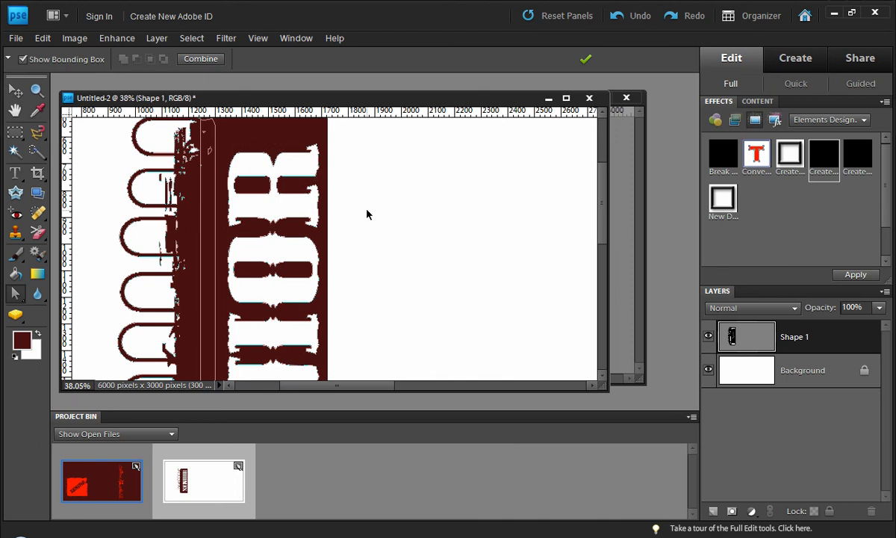
pyautogui.click(265, 231)
pyautogui.click(291, 221)
pyautogui.moveTo(291, 221); pyautogui.dragTo(236, 225)
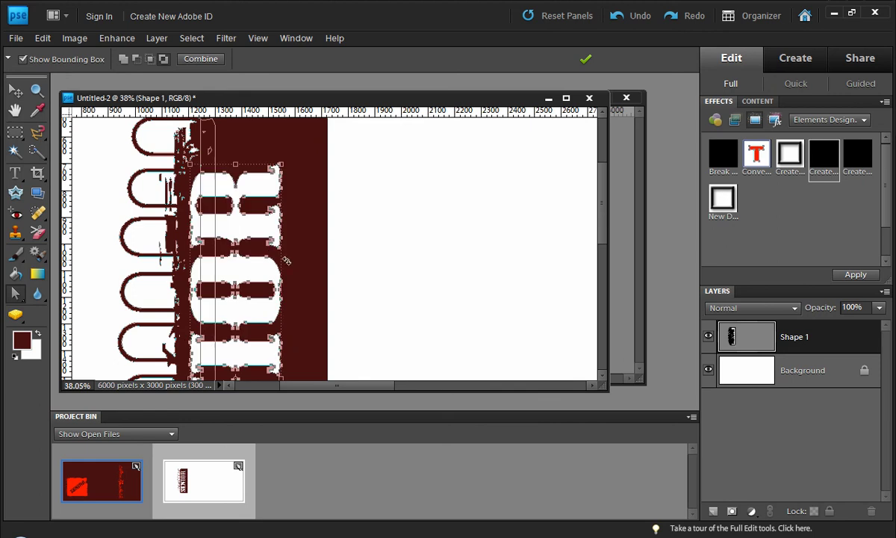
# Nudge the lettering right and up until it sits centred within the strip.
pyautogui.scroll(-2, 348, 234)
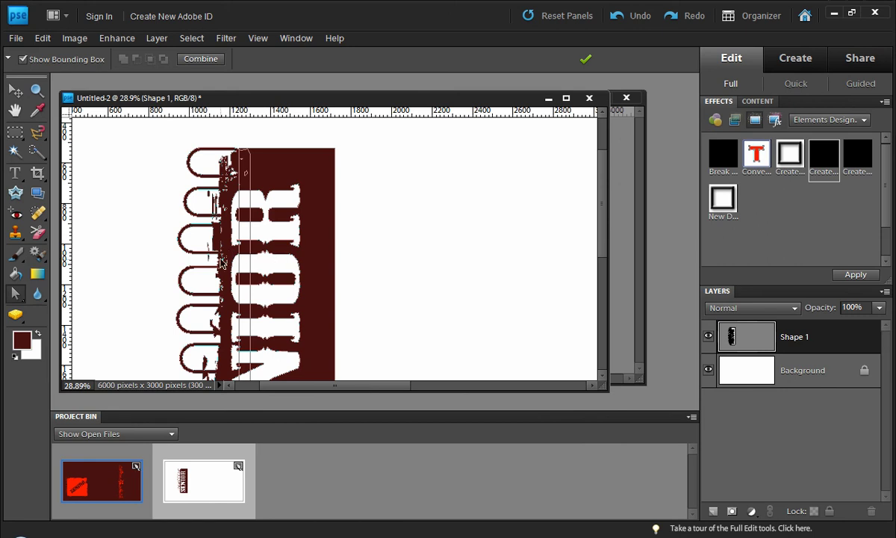
pyautogui.click(276, 278)
pyautogui.moveTo(276, 278); pyautogui.dragTo(294, 265)
pyautogui.scroll(-4, 364, 239)
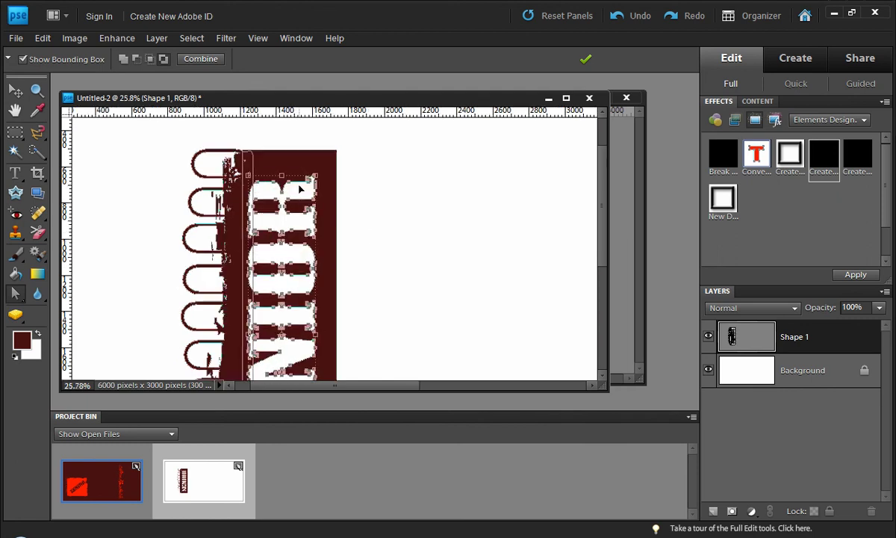
pyautogui.scroll(-1, 234, 321)
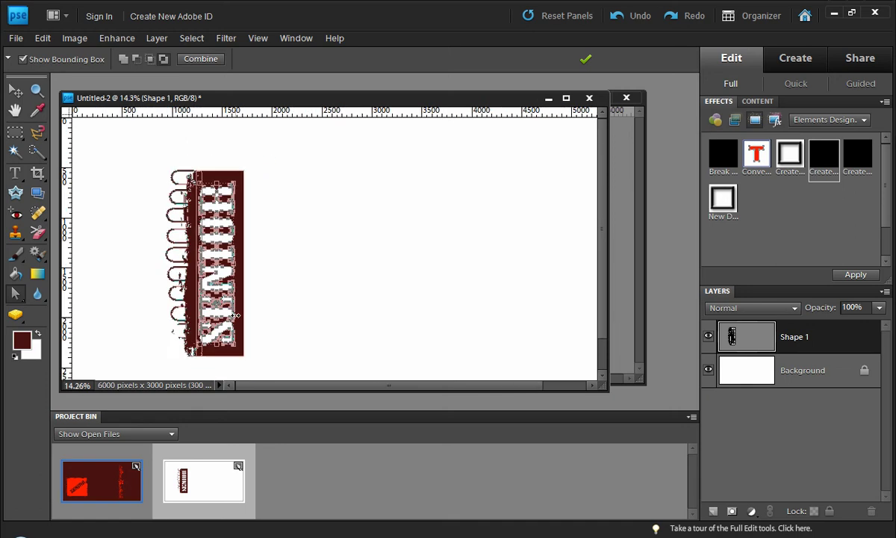
pyautogui.scroll(1, 233, 318)
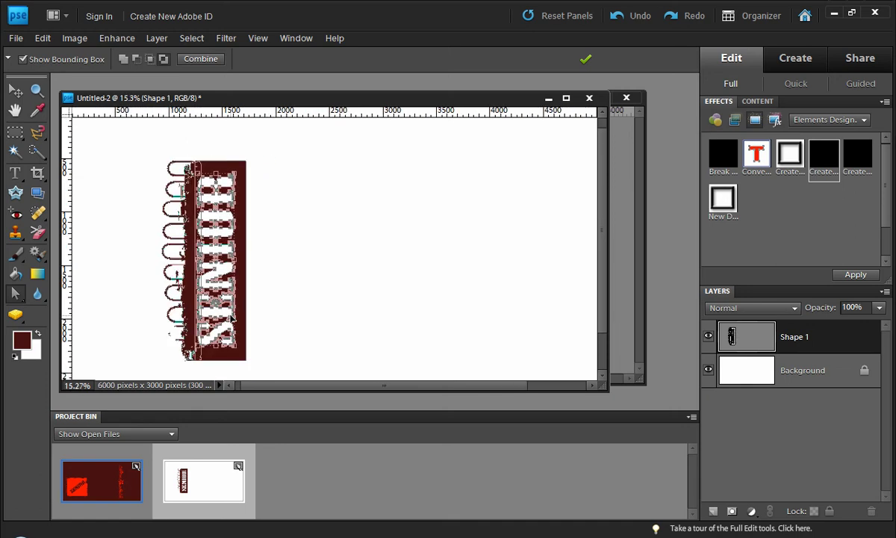
pyautogui.scroll(1, 211, 240)
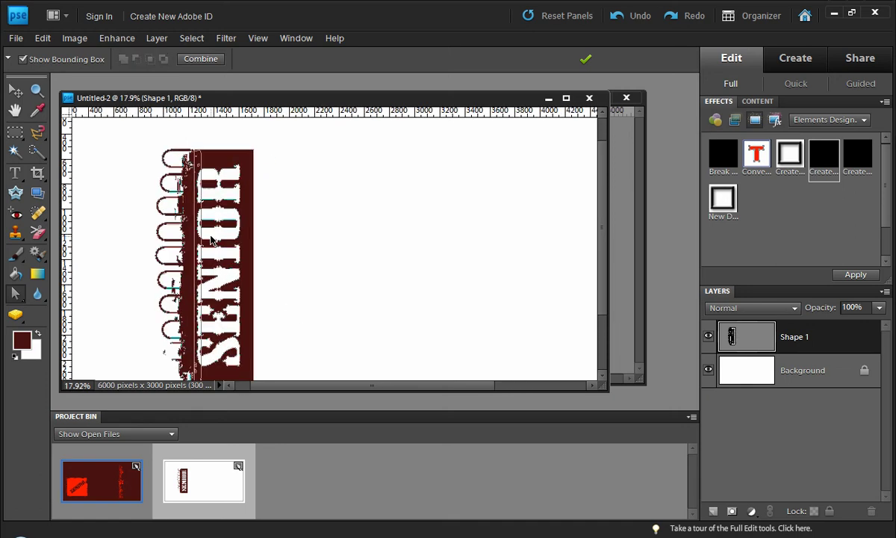
pyautogui.scroll(-1, 247, 217)
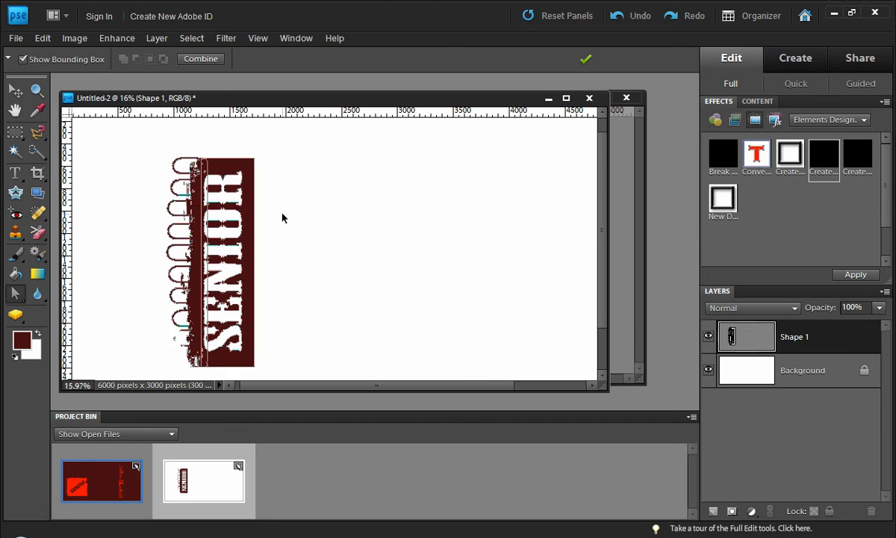
# Draw a new dark red rectangle to the right of the SENIOR strip.
pyautogui.click(9, 295)
pyautogui.click(94, 296)
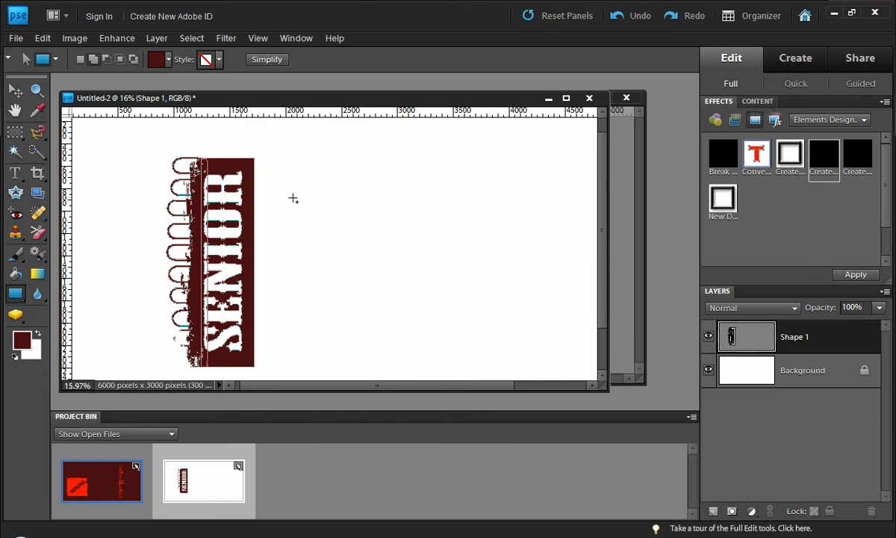
pyautogui.moveTo(266, 165); pyautogui.dragTo(405, 317)
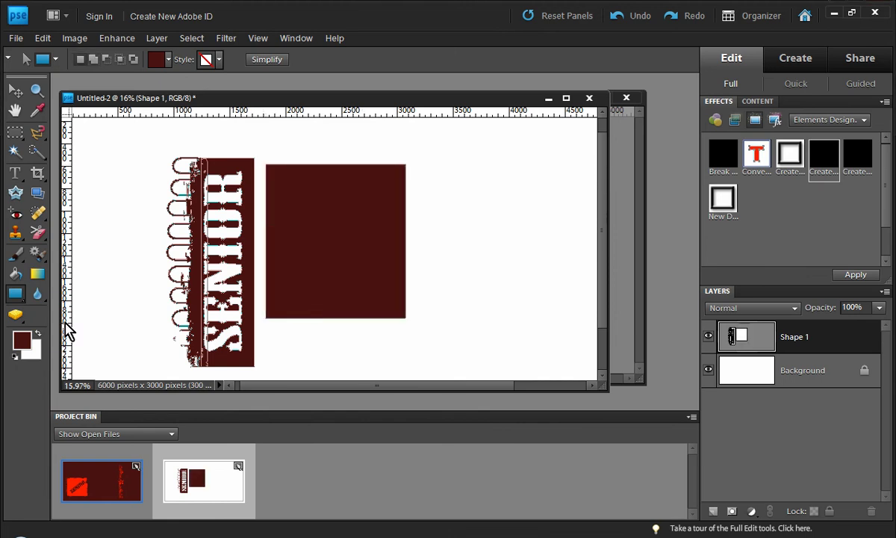
# Select the new rectangle and move it flush against the SENIOR strip.
pyautogui.click(15, 293)
pyautogui.click(126, 400)
pyautogui.scroll(2, 256, 146)
pyautogui.scroll(1, 256, 155)
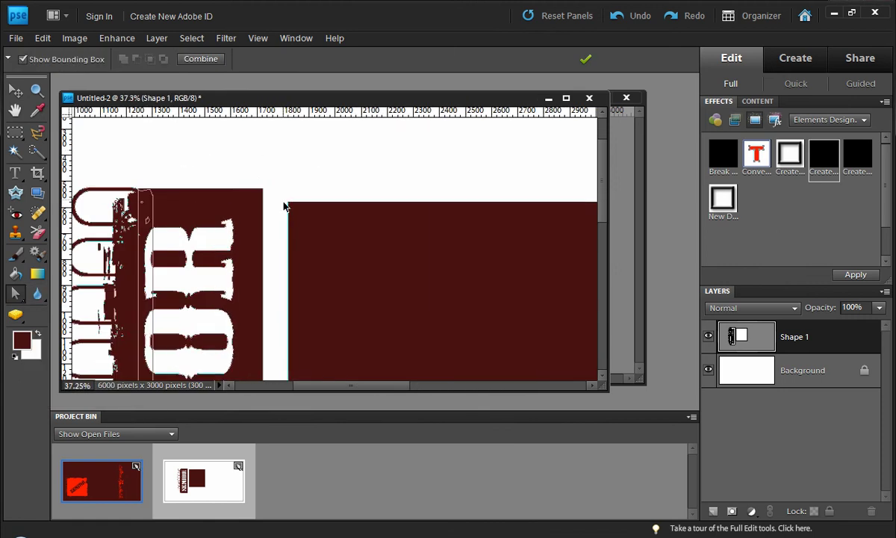
pyautogui.click(298, 220)
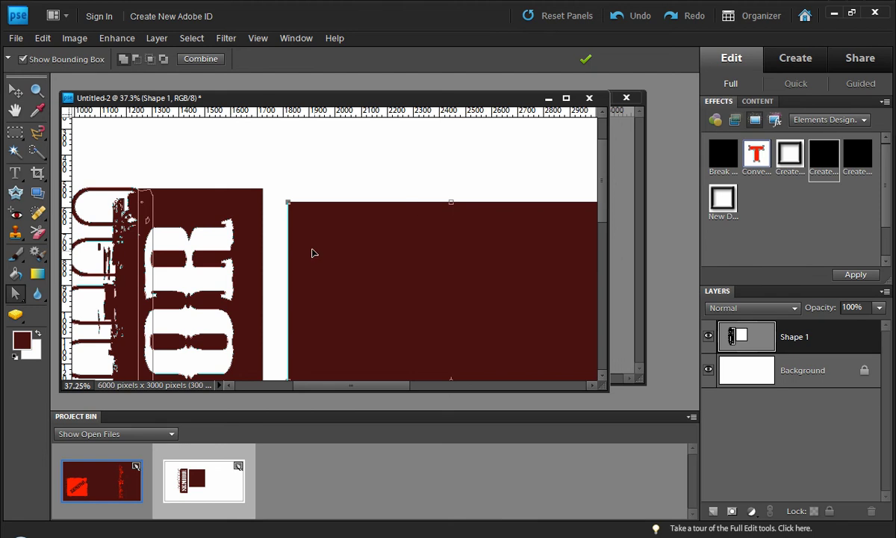
pyautogui.moveTo(327, 238); pyautogui.dragTo(298, 194)
pyautogui.scroll(1, 276, 180)
pyautogui.scroll(5, 276, 180)
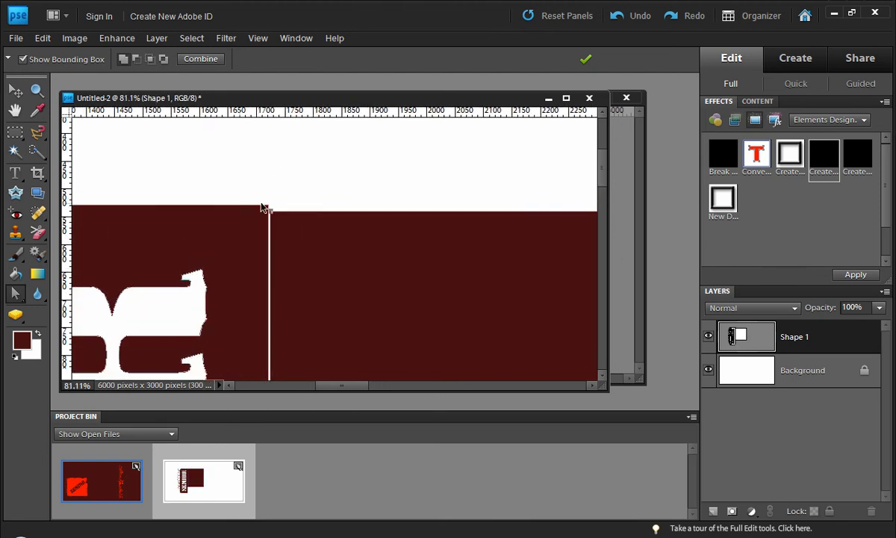
pyautogui.moveTo(346, 297); pyautogui.dragTo(309, 202)
pyautogui.scroll(-3, 308, 202)
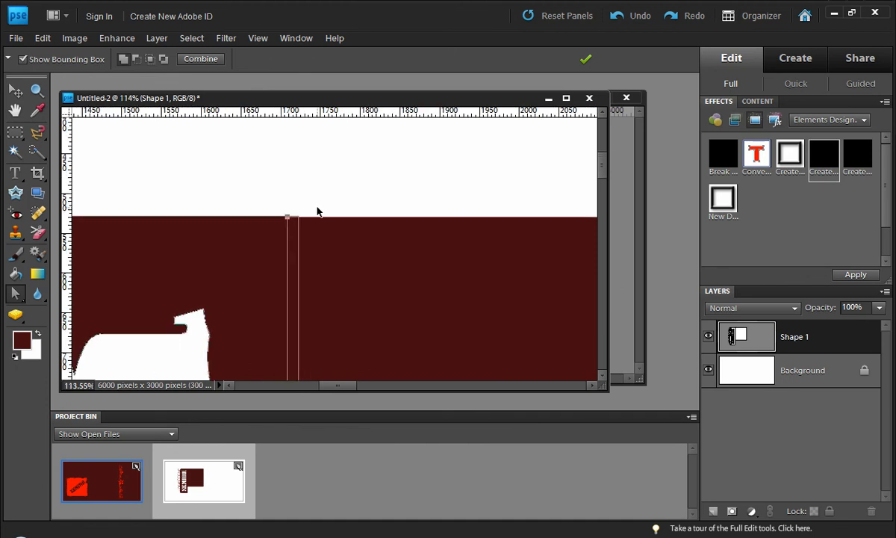
# Stretch the rectangle's bottom down to match the strip's height and commit.
pyautogui.moveTo(606, 164); pyautogui.dragTo(605, 284)
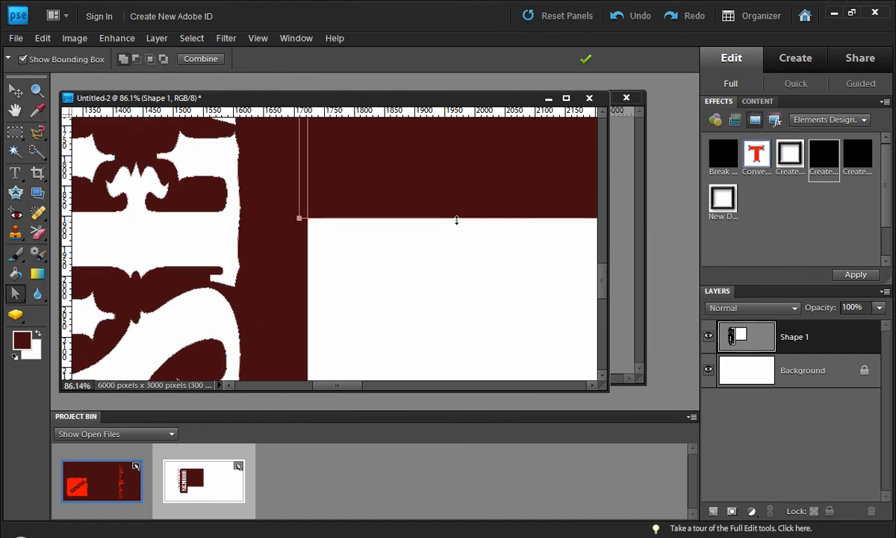
pyautogui.moveTo(456, 219); pyautogui.dragTo(427, 347)
pyautogui.scroll(1, 260, 331)
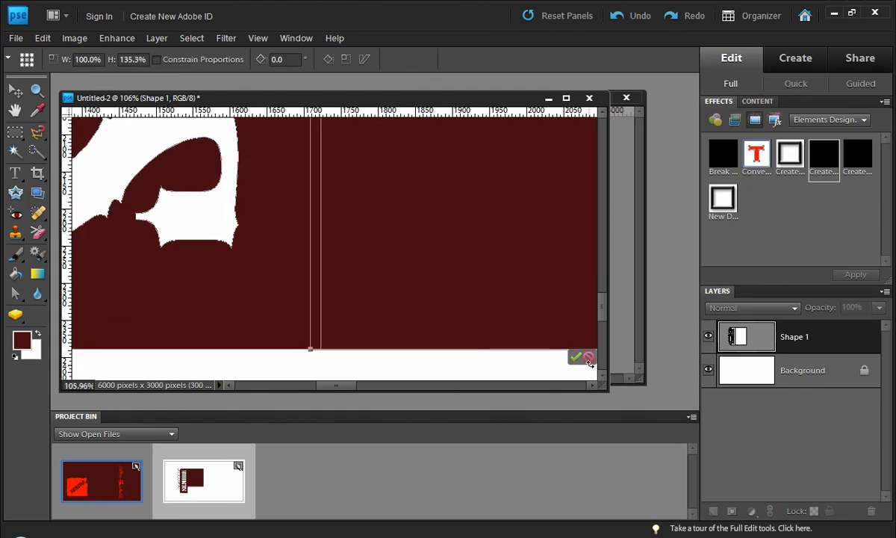
pyautogui.click(588, 359)
pyautogui.scroll(-3, 344, 272)
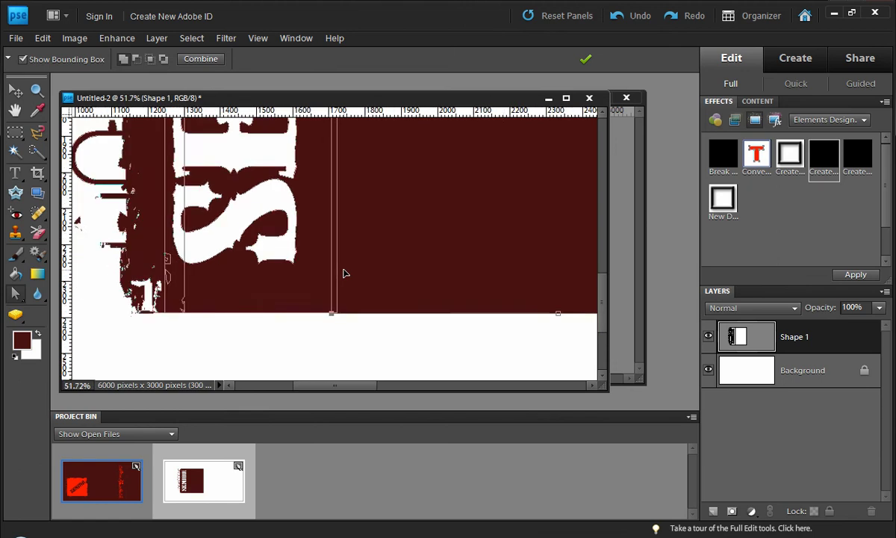
pyautogui.scroll(-4, 344, 272)
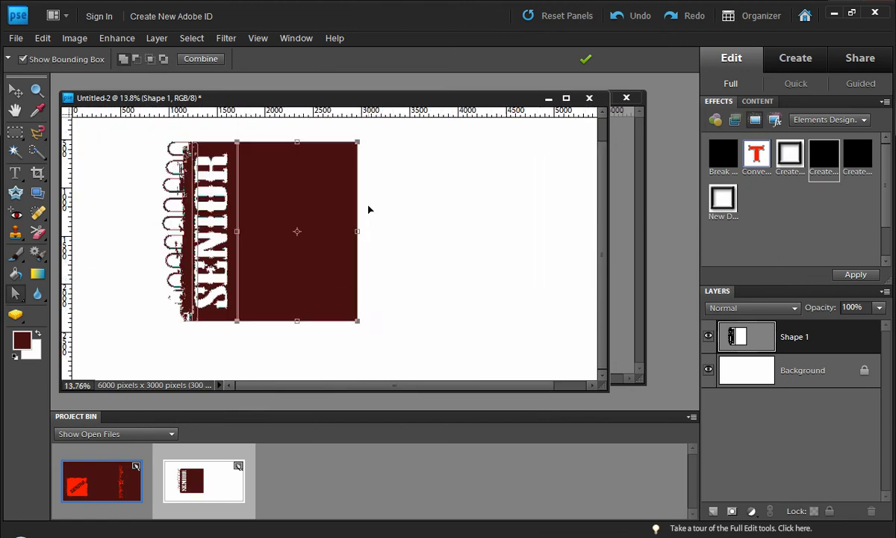
pyautogui.scroll(1, 263, 179)
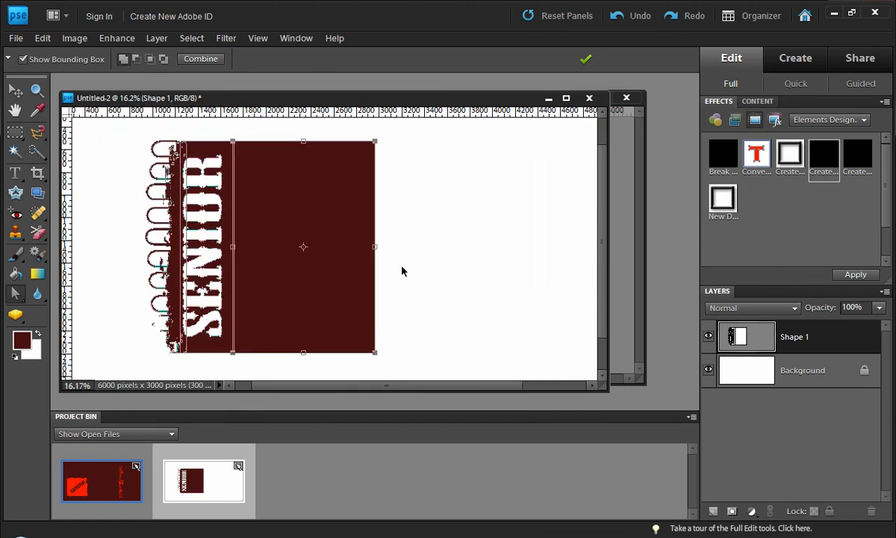
# Stretch the dark-red rectangle rightward to 174.1% width, commit, and deselect it.
pyautogui.moveTo(378, 246); pyautogui.dragTo(475, 239)
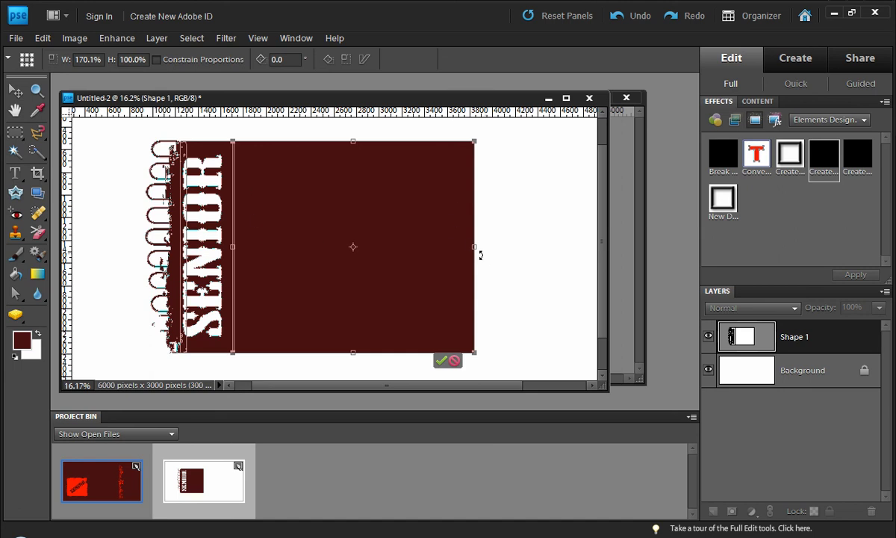
pyautogui.moveTo(474, 246)
pyautogui.mouseDown()
pyautogui.moveTo(510, 246)
pyautogui.moveTo(480, 246)
pyautogui.mouseUp()
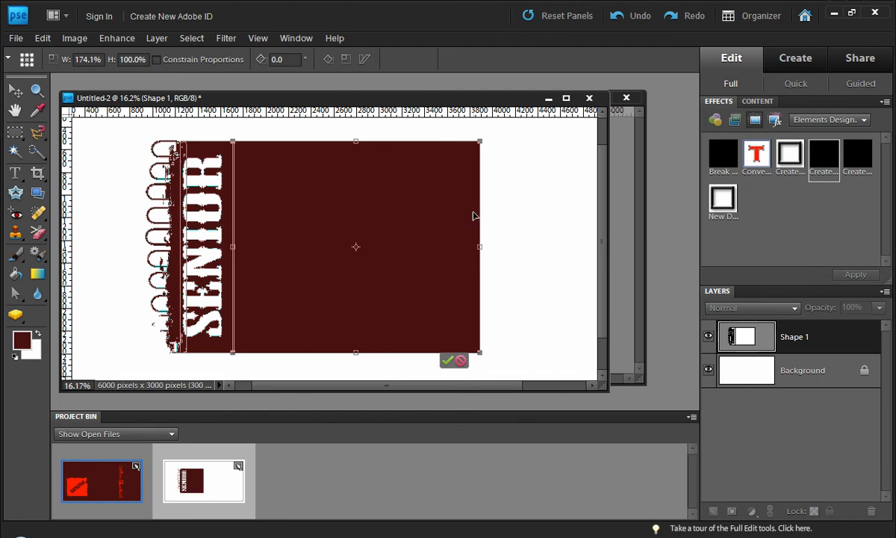
pyautogui.press('Return')
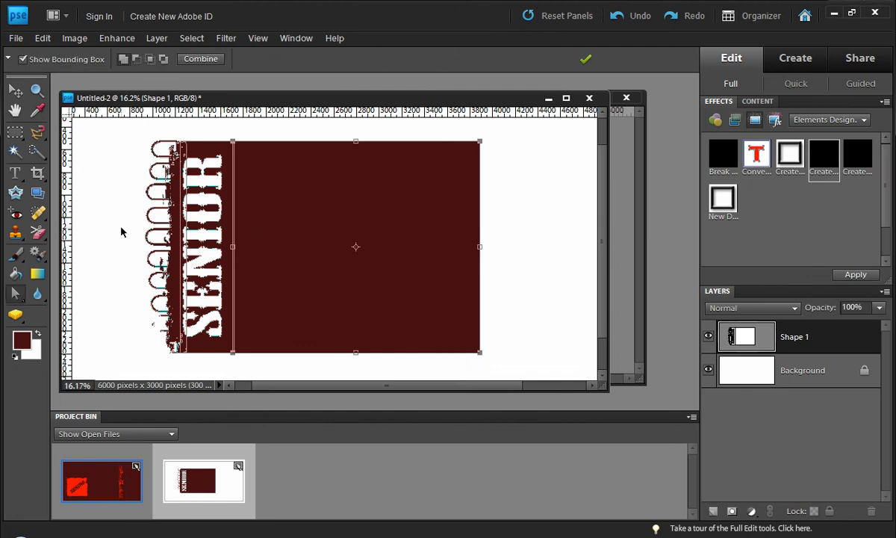
pyautogui.click(122, 232)
pyautogui.scroll(5, 236, 349)
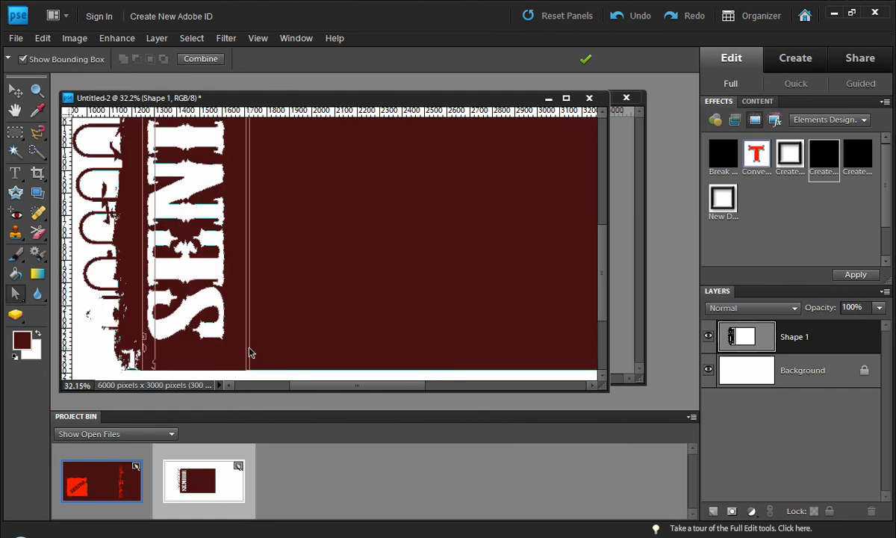
pyautogui.scroll(-3, 251, 342)
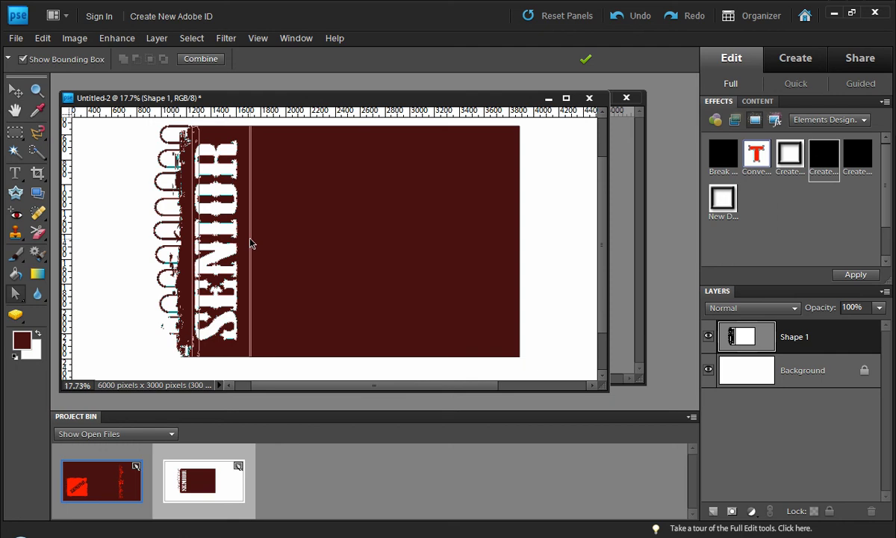
pyautogui.scroll(-1, 251, 244)
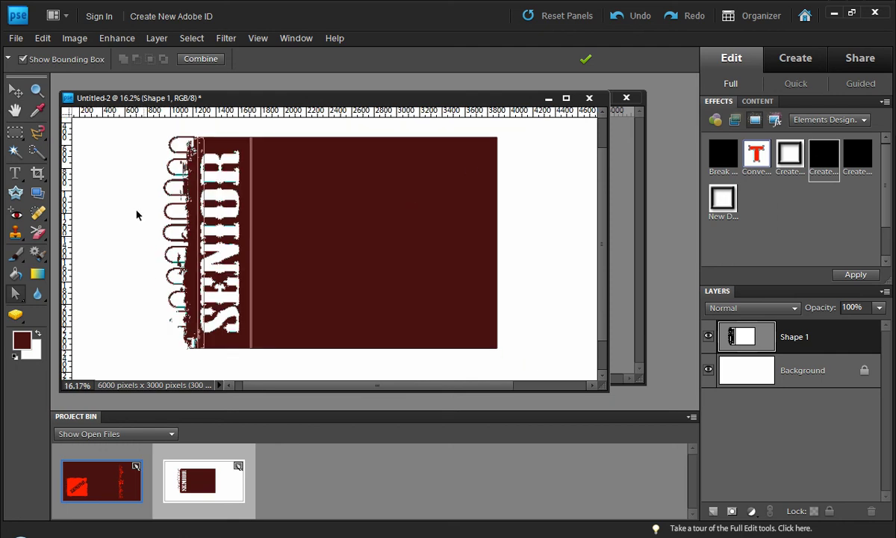
# Drag guides from the rulers to the cover's right, top, and bottom edges.
pyautogui.moveTo(66, 221); pyautogui.dragTo(497, 172)
pyautogui.moveTo(452, 112); pyautogui.dragTo(459, 137)
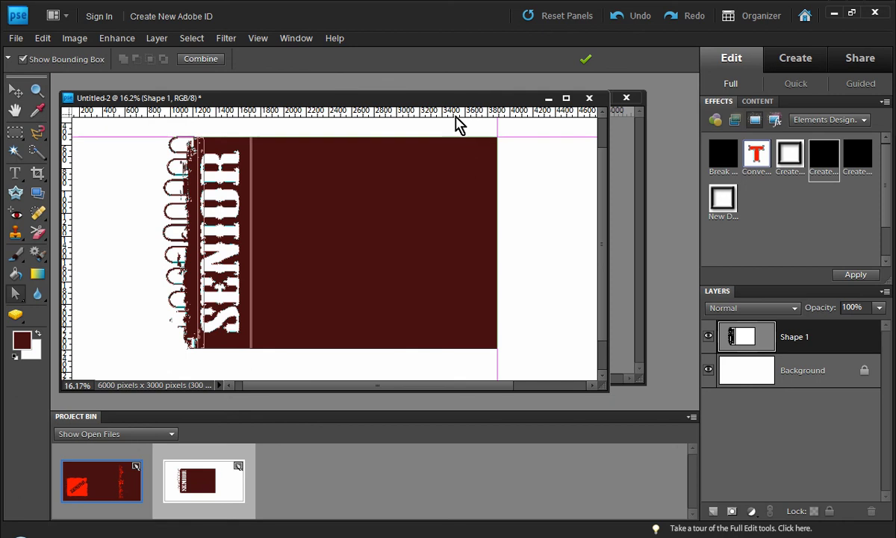
pyautogui.doubleClick(456, 119)
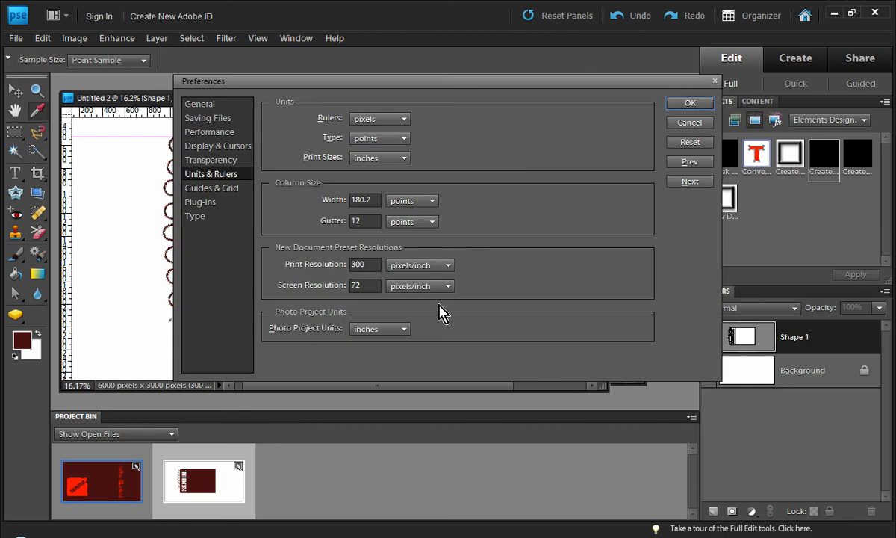
pyautogui.click(690, 123)
pyautogui.moveTo(477, 120); pyautogui.dragTo(421, 347)
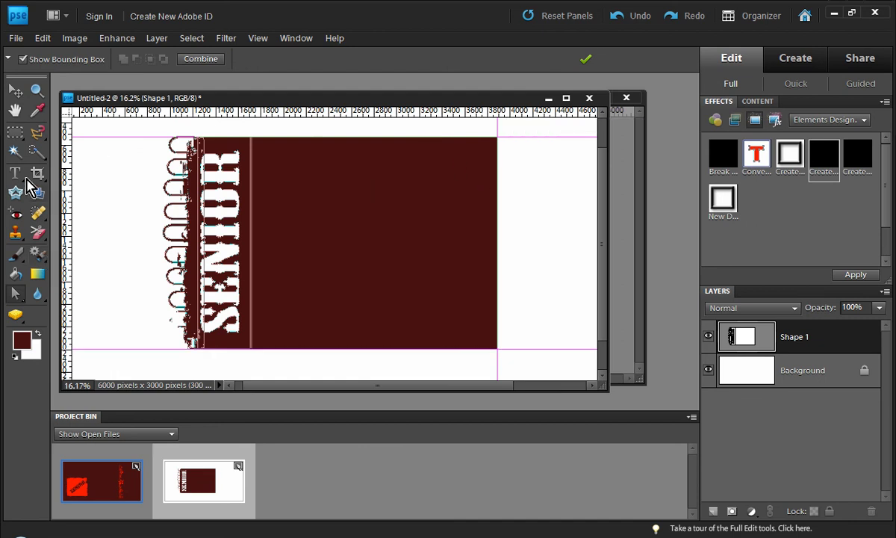
# Set the Rectangular Marquee to Fixed Size 0.375 in and place a square in the cover's top-right corner.
pyautogui.click(15, 133)
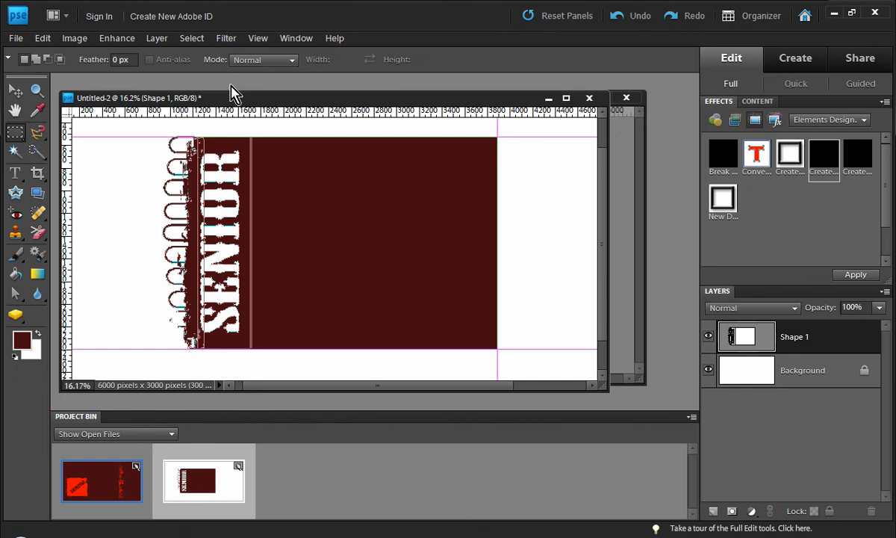
pyautogui.click(261, 59)
pyautogui.click(266, 97)
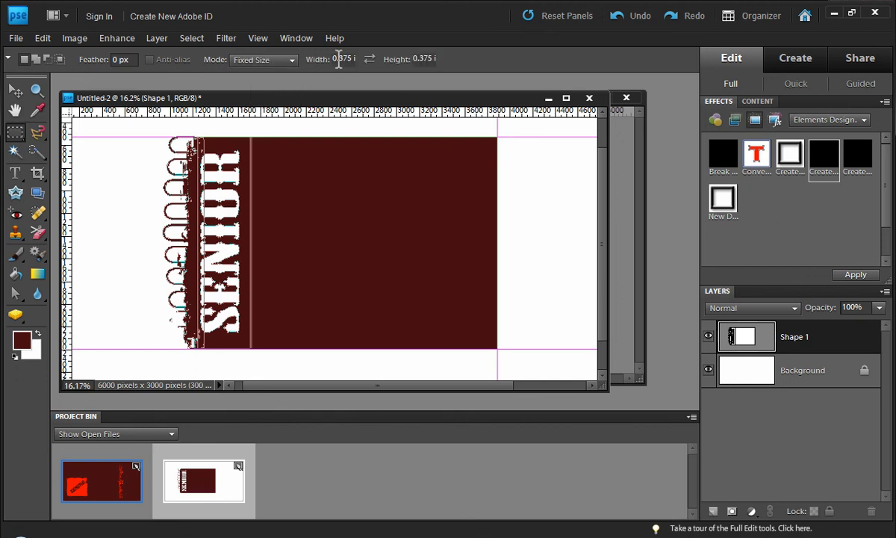
pyautogui.click(400, 171)
pyautogui.moveTo(405, 179); pyautogui.dragTo(491, 149)
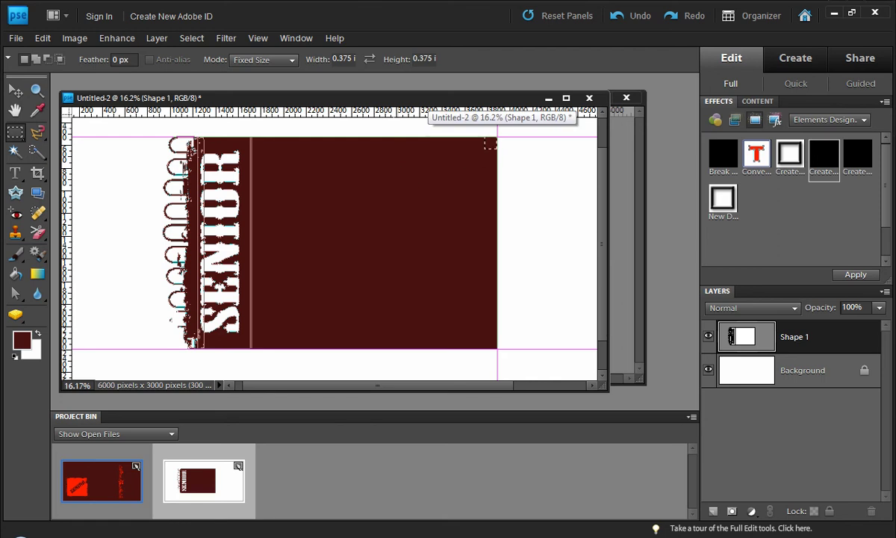
# Add guides inset 0.375 inch from the top, right, bottom edges and the SENIOR strip.
pyautogui.moveTo(410, 113); pyautogui.dragTo(434, 145)
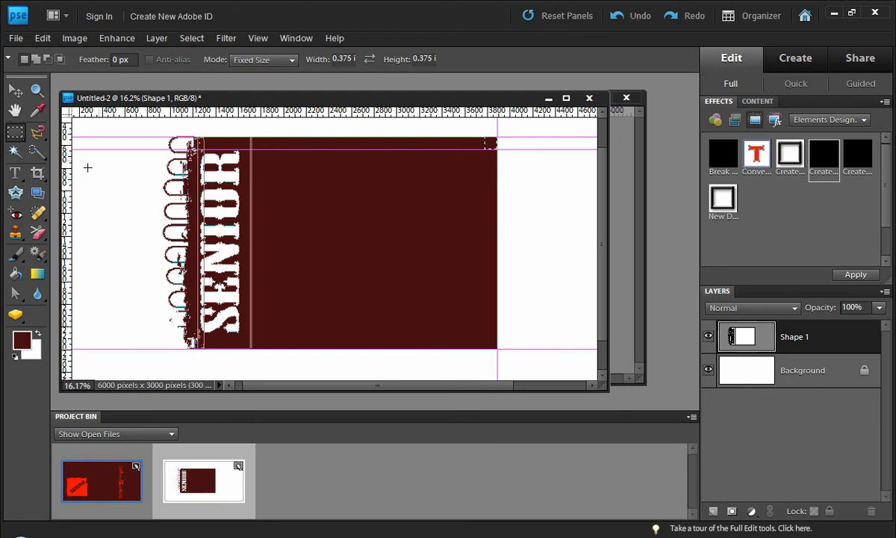
pyautogui.moveTo(65, 183); pyautogui.dragTo(491, 345)
pyautogui.moveTo(434, 112); pyautogui.dragTo(440, 335)
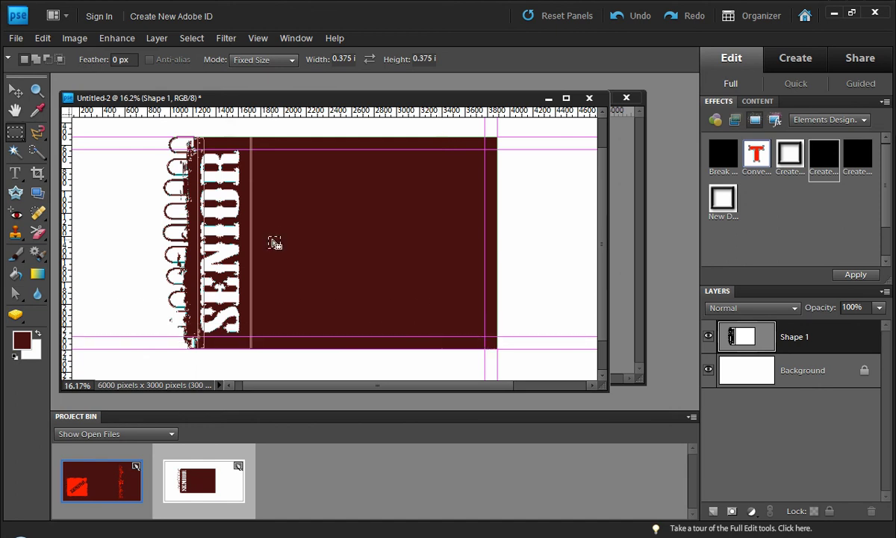
pyautogui.moveTo(273, 241); pyautogui.dragTo(245, 271)
pyautogui.scroll(5, 249, 277)
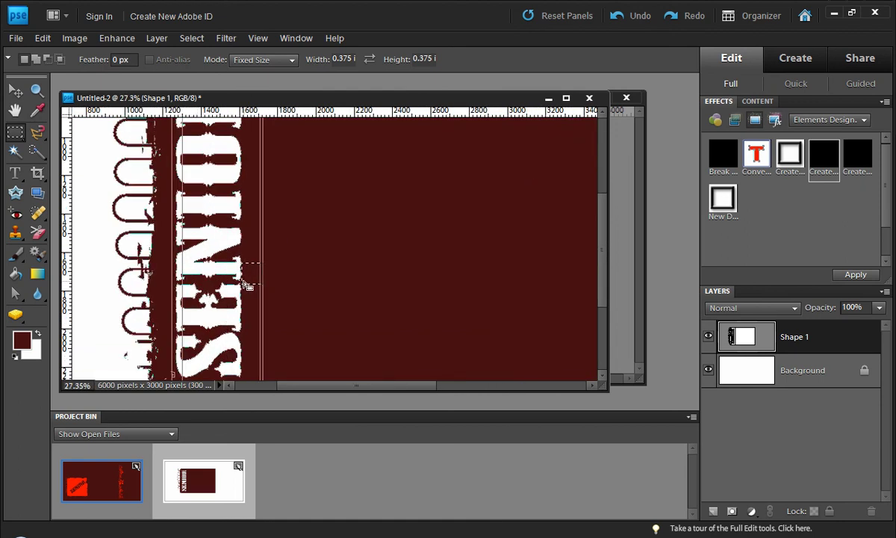
pyautogui.scroll(1, 249, 284)
pyautogui.moveTo(249, 283); pyautogui.dragTo(254, 239)
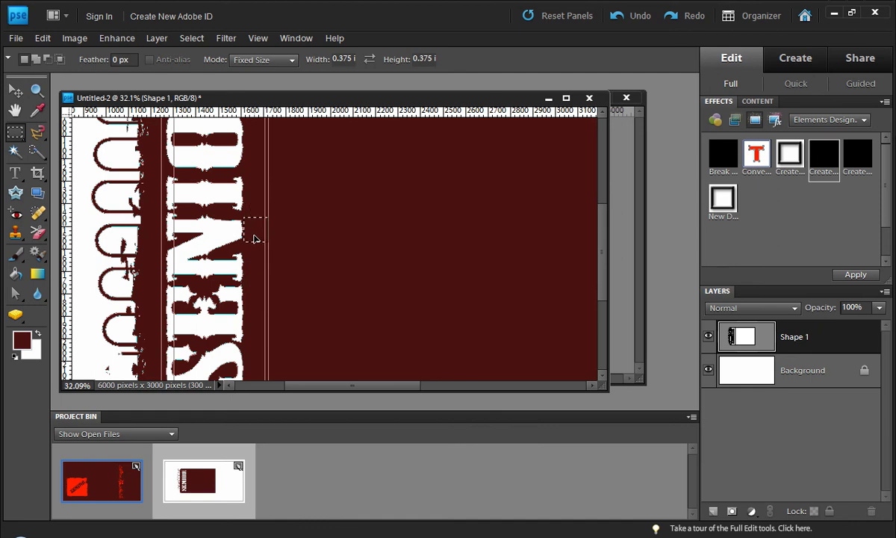
pyautogui.moveTo(66, 246); pyautogui.dragTo(271, 236)
pyautogui.scroll(-3, 254, 231)
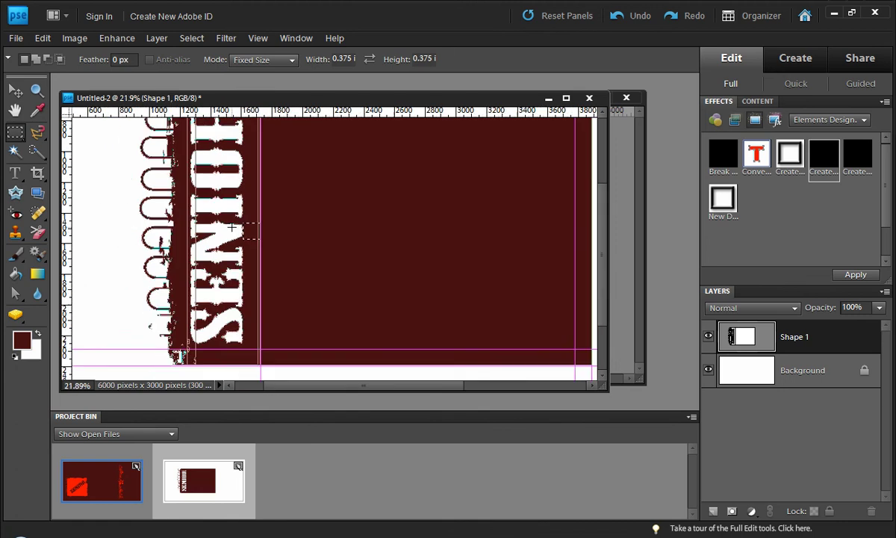
pyautogui.scroll(-2, 245, 227)
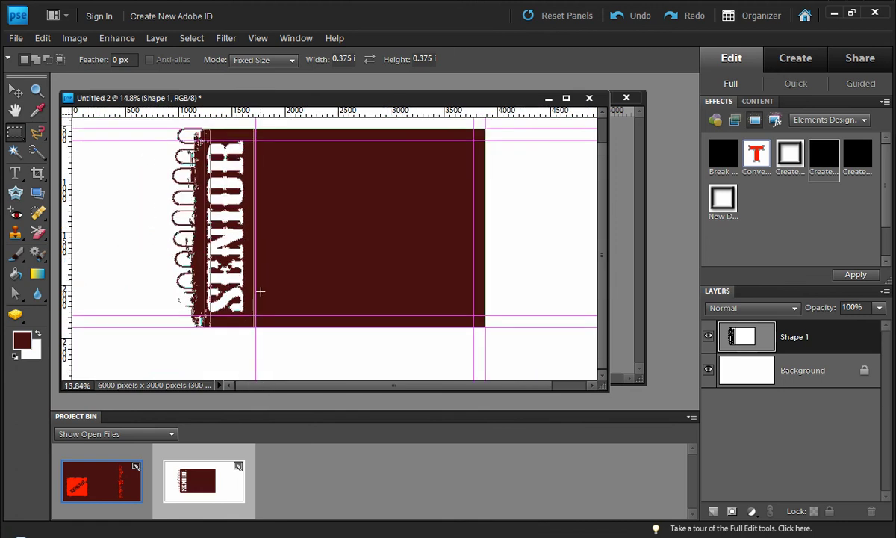
# Draw a rectangle inside the inset guides to cut out the cover's centre, leaving a thin frame.
pyautogui.scroll(1, 310, 202)
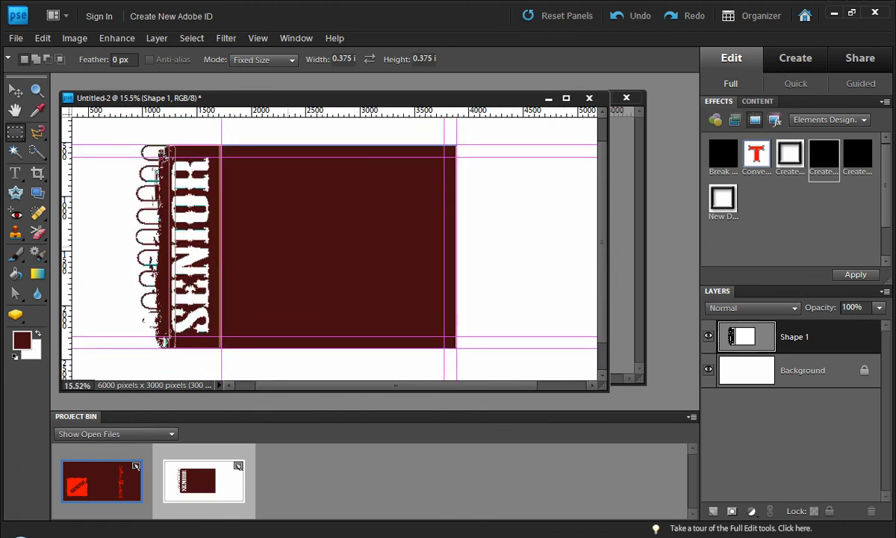
pyautogui.moveTo(15, 293); pyautogui.dragTo(82, 297)
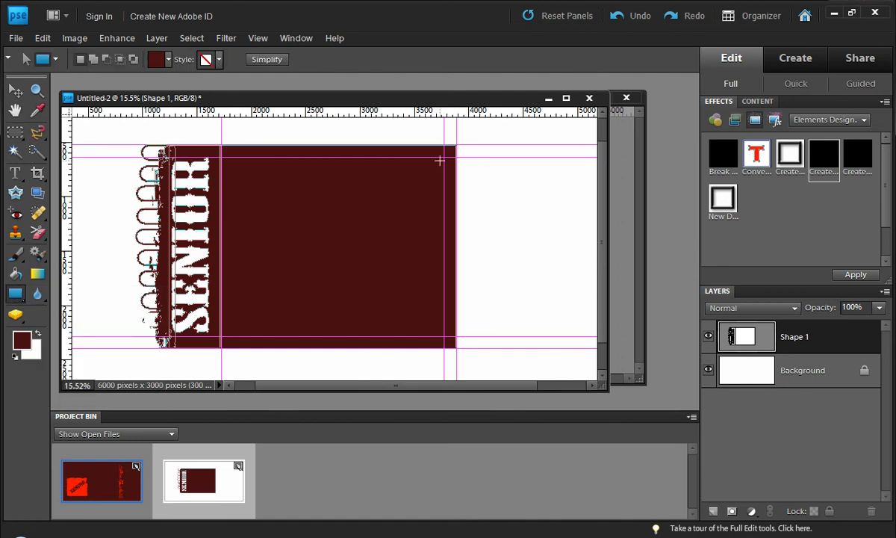
pyautogui.moveTo(446, 157); pyautogui.dragTo(221, 337)
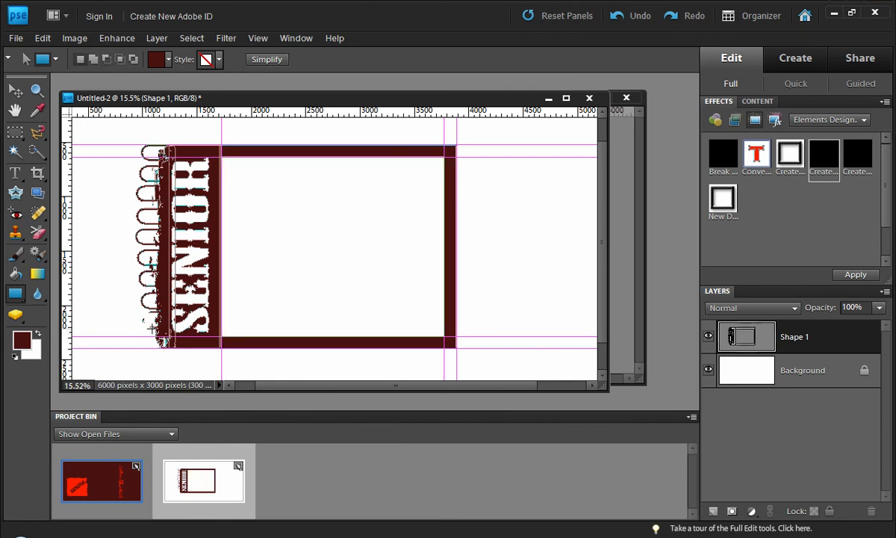
pyautogui.click(16, 90)
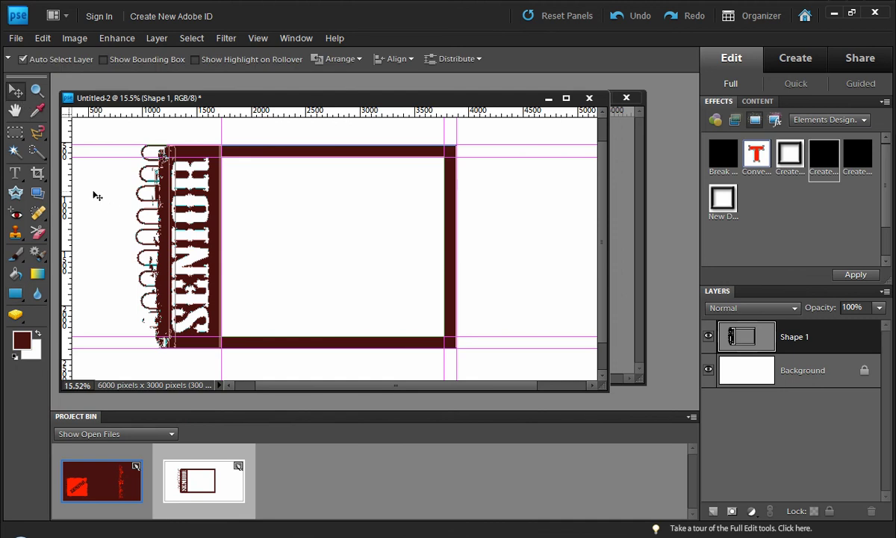
# Make the Background layer active and open the View menu.
pyautogui.click(226, 182)
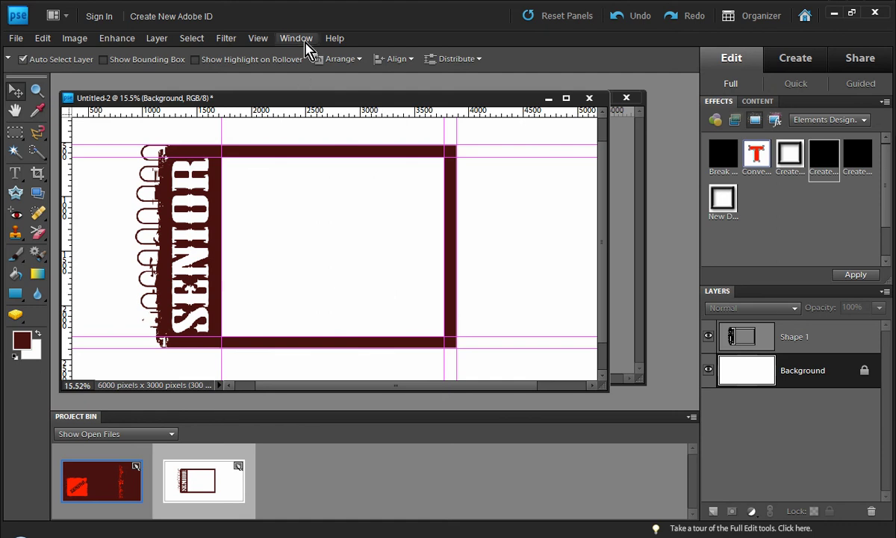
pyautogui.click(259, 38)
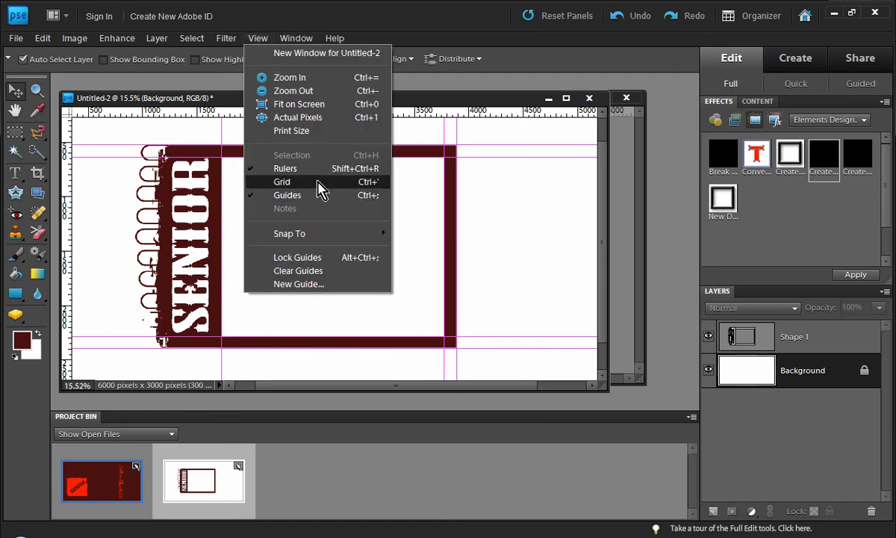
# Clear all guides from the canvas and make the Shape 1 layer active.
pyautogui.click(319, 271)
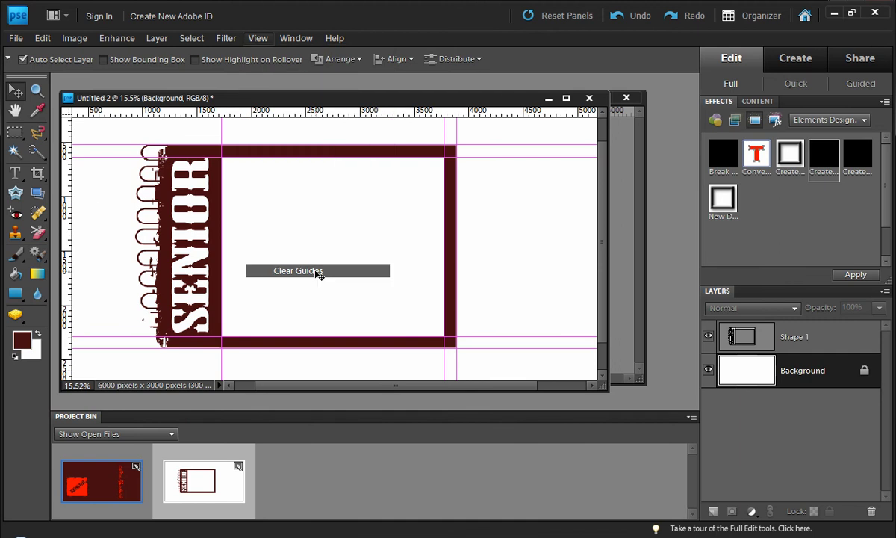
pyautogui.scroll(-2, 111, 213)
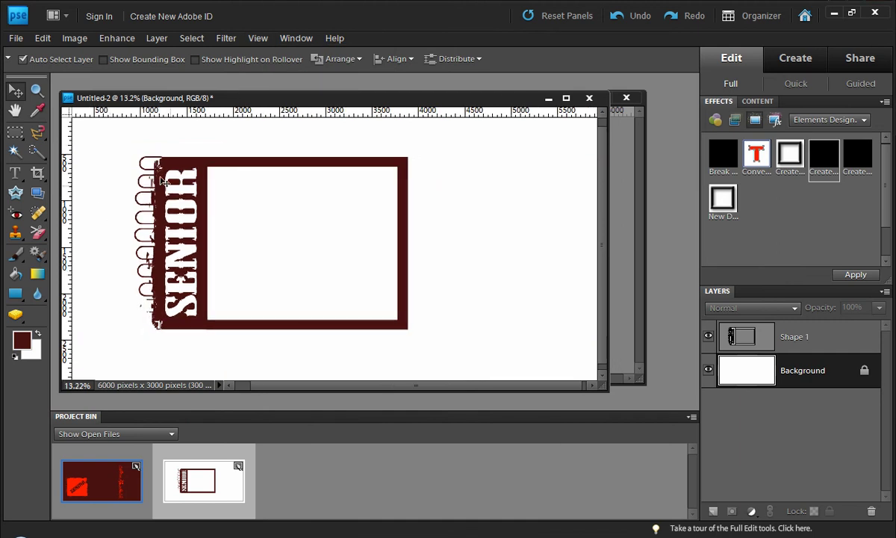
pyautogui.click(794, 341)
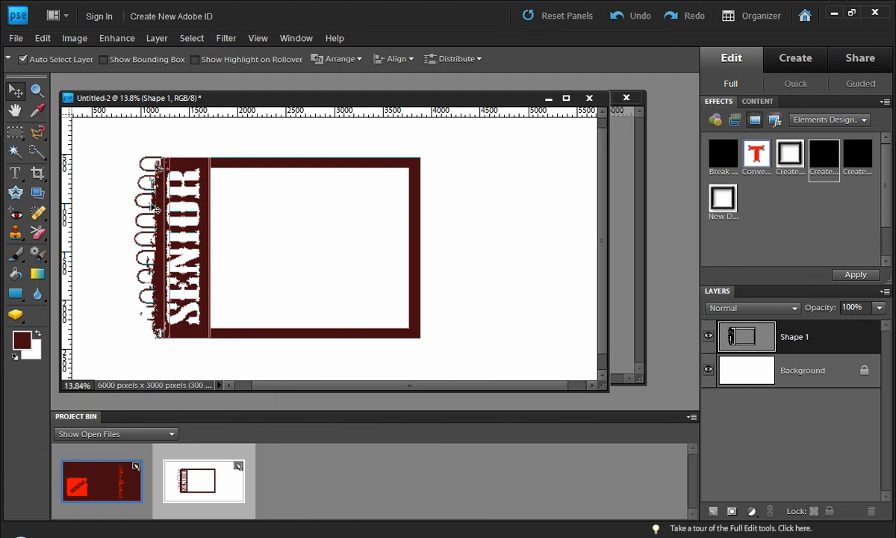
pyautogui.scroll(2, 142, 183)
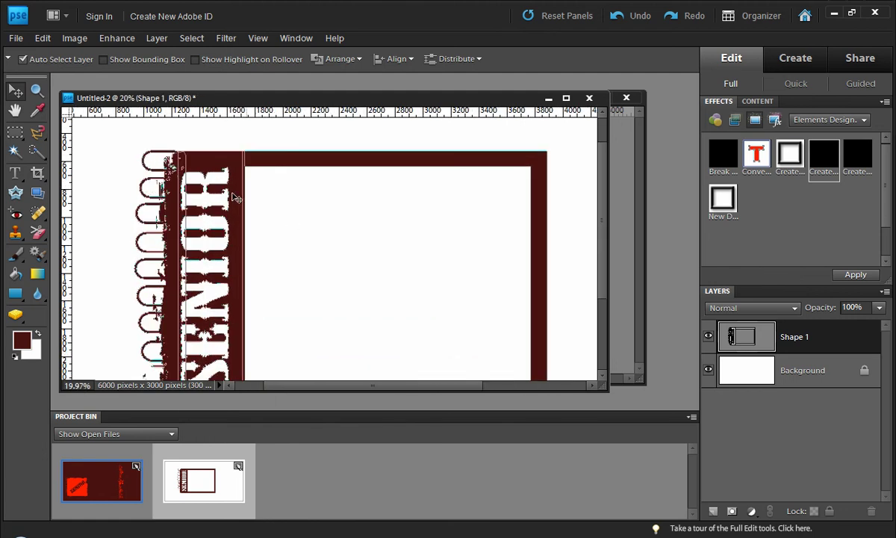
pyautogui.scroll(-4, 130, 194)
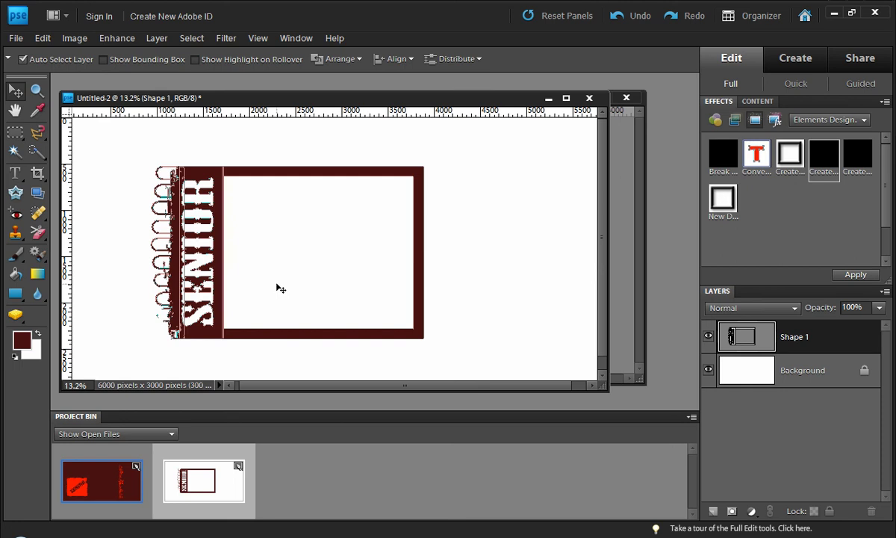
# Reselect Shape 1 and Ctrl-click its thumbnail to load the frame's outline as a selection.
pyautogui.click(142, 177)
pyautogui.click(252, 177)
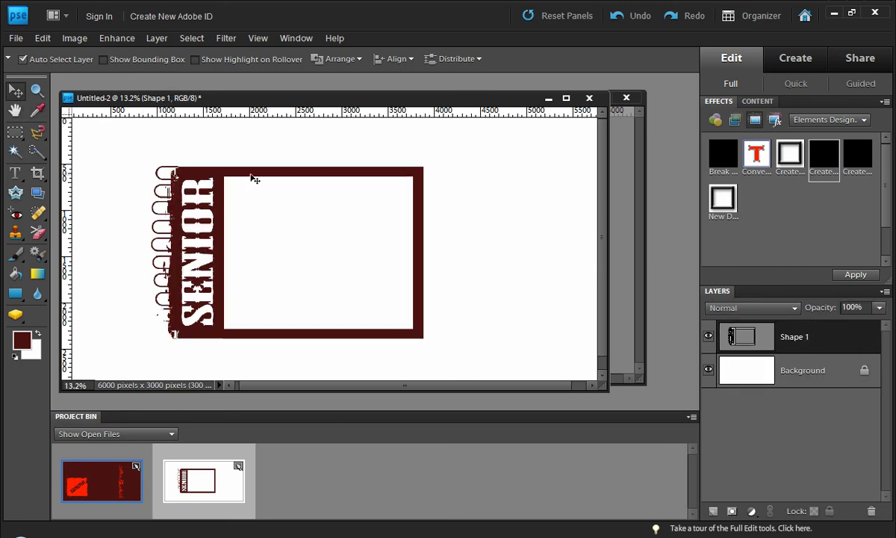
pyautogui.keyDown('ctrl'); pyautogui.click(741, 339); pyautogui.keyUp('ctrl')
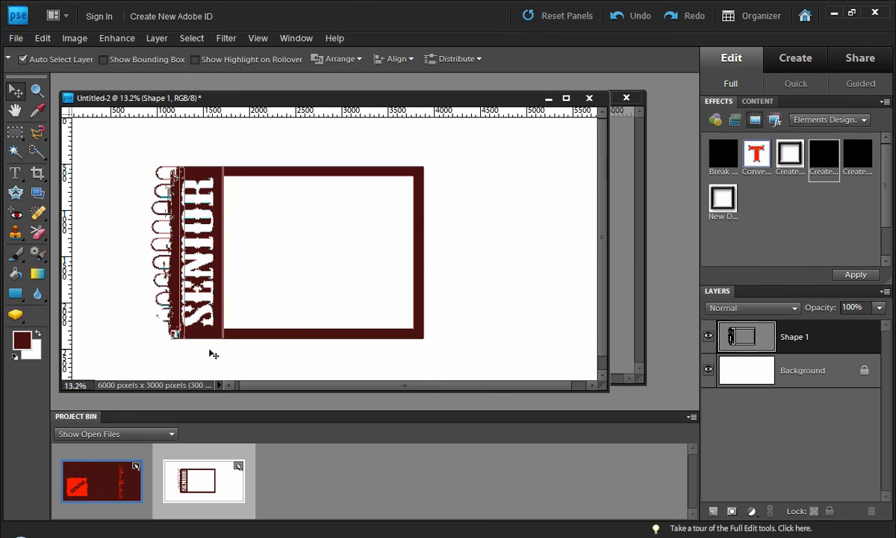
pyautogui.scroll(3, 213, 299)
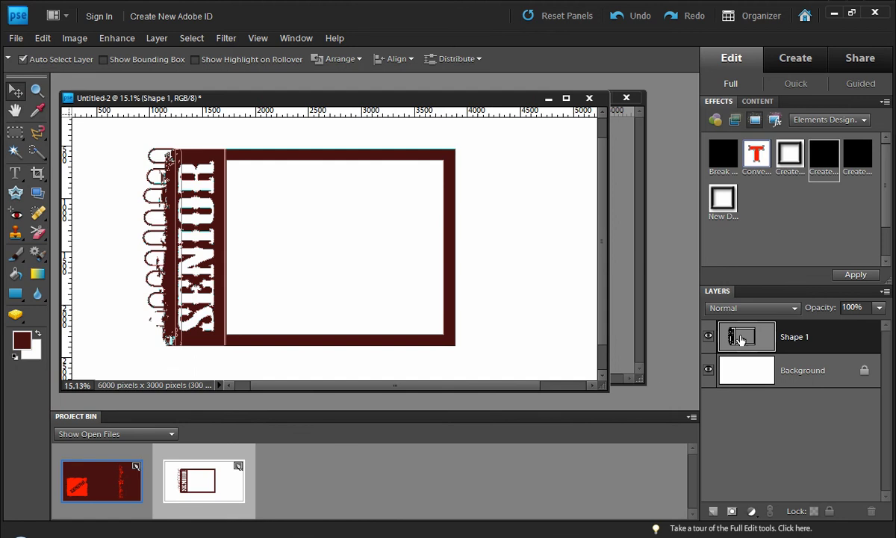
# Pick the Shape Selection Tool and make a first attempt at combining the frame's shapes on Shape 1.
pyautogui.click(15, 294)
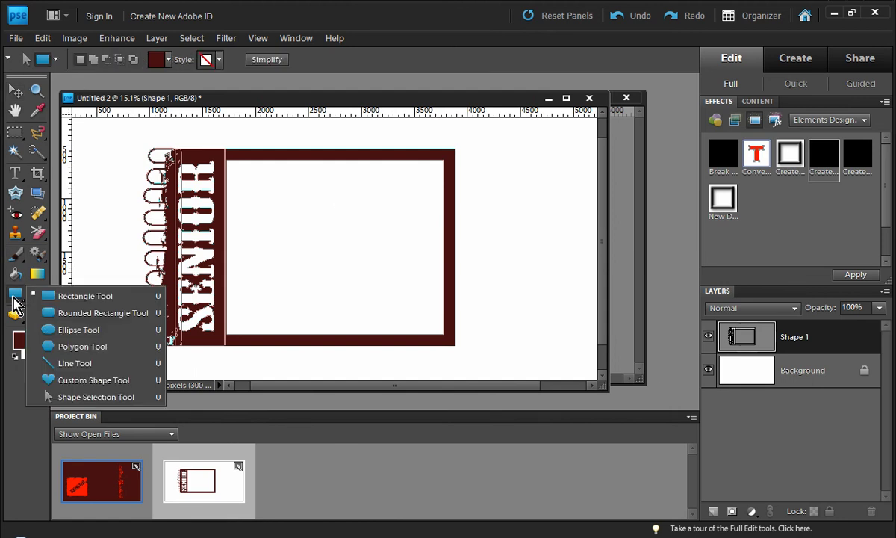
pyautogui.click(88, 396)
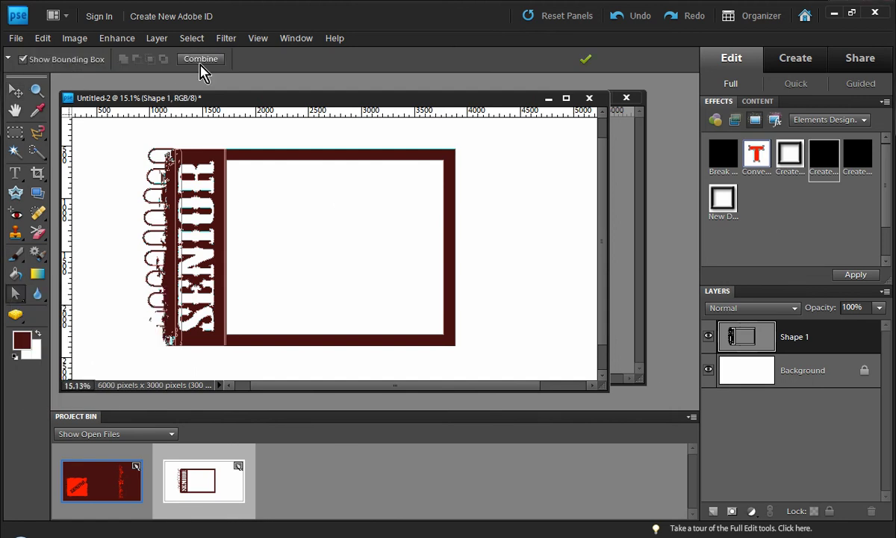
pyautogui.click(202, 63)
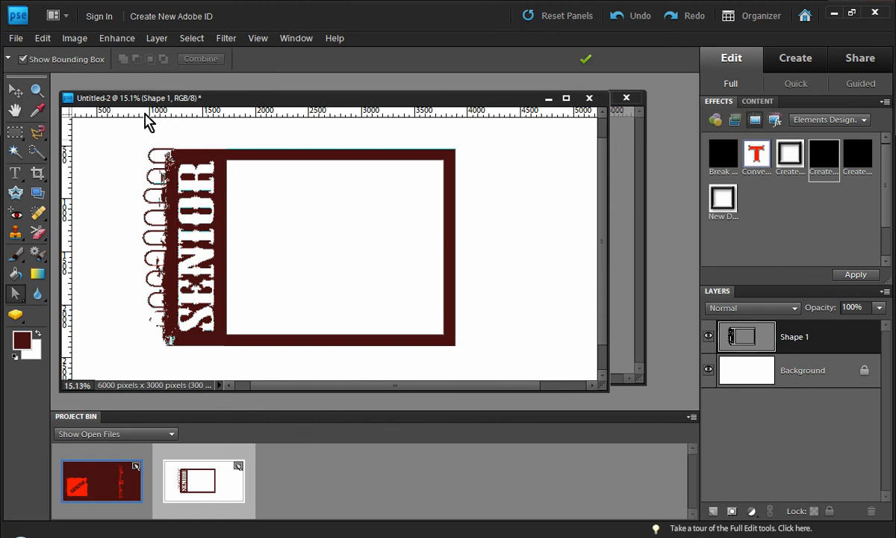
pyautogui.scroll(3, 240, 198)
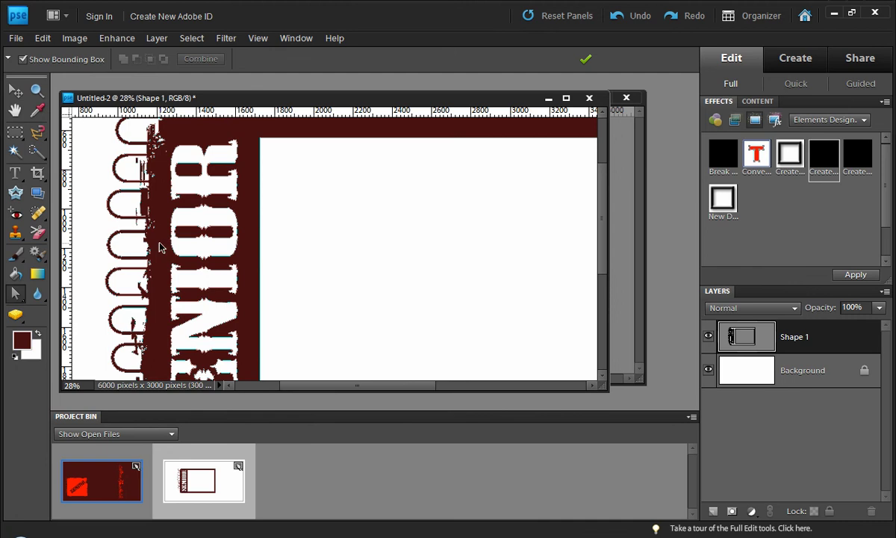
pyautogui.scroll(-1, 273, 239)
pyautogui.scroll(-3, 274, 239)
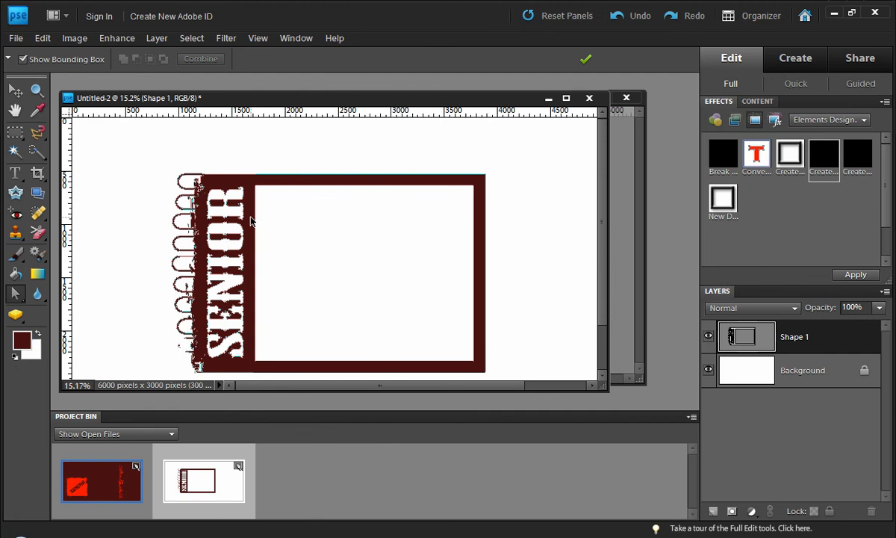
pyautogui.hotkey('alt', '[')
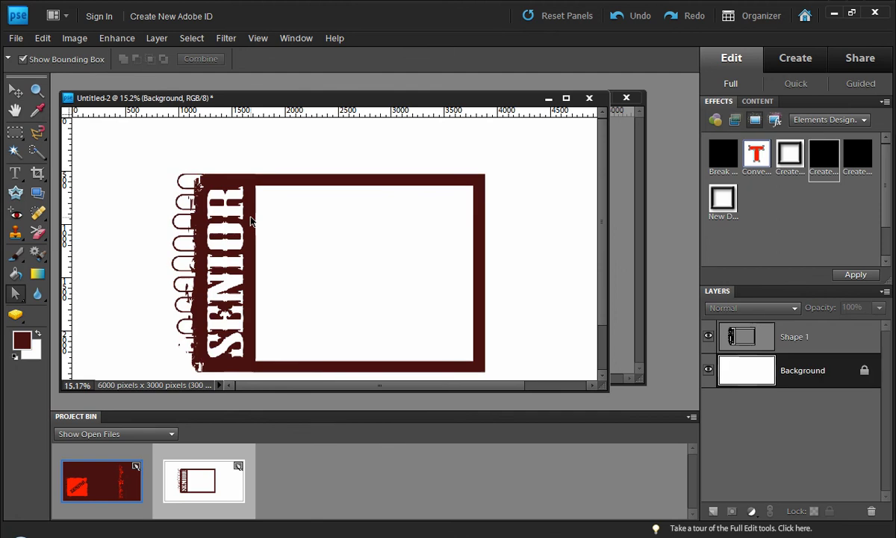
pyautogui.click(734, 337)
pyautogui.scroll(1, 329, 191)
pyautogui.scroll(-1, 328, 193)
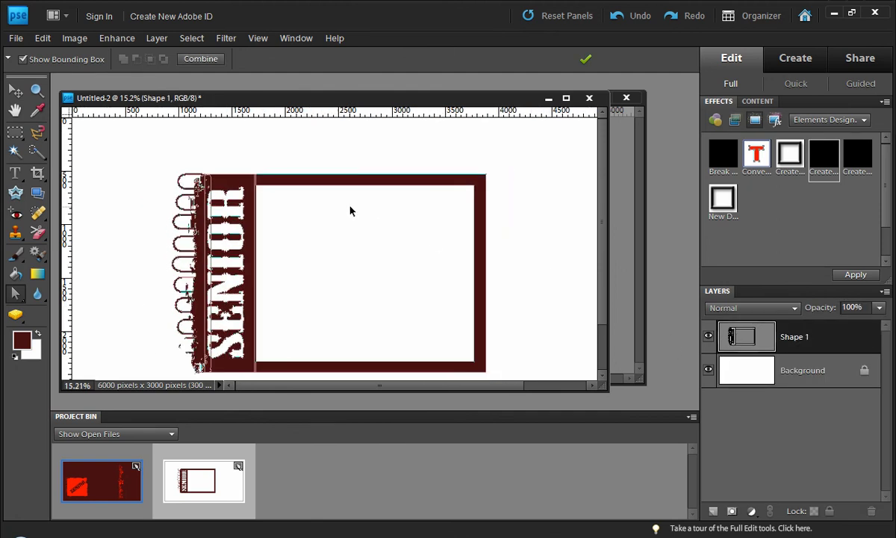
pyautogui.scroll(-1, 350, 211)
# Marquee-select all the frame shape parts, then make Shape 1 the active layer again.
pyautogui.moveTo(134, 159); pyautogui.dragTo(487, 374)
pyautogui.scroll(2, 194, 256)
pyautogui.scroll(-1, 194, 256)
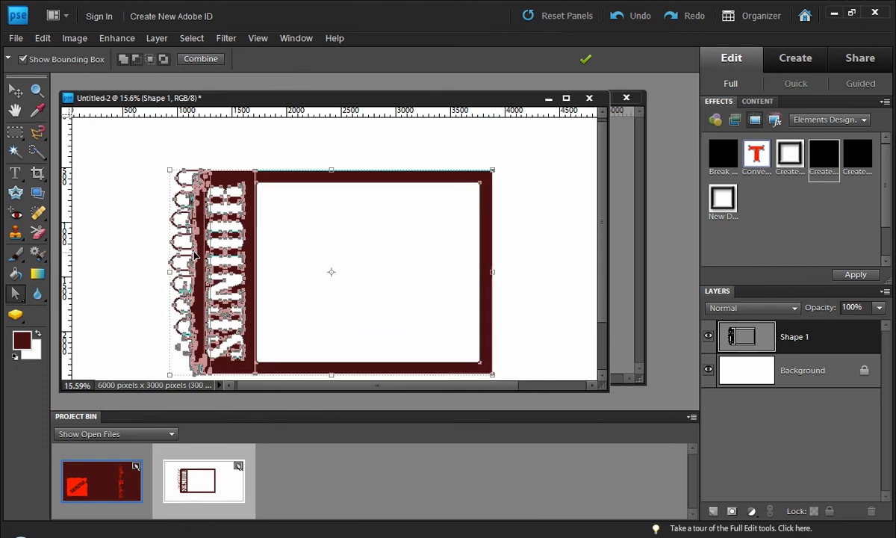
pyautogui.scroll(-1, 194, 256)
pyautogui.scroll(4, 206, 307)
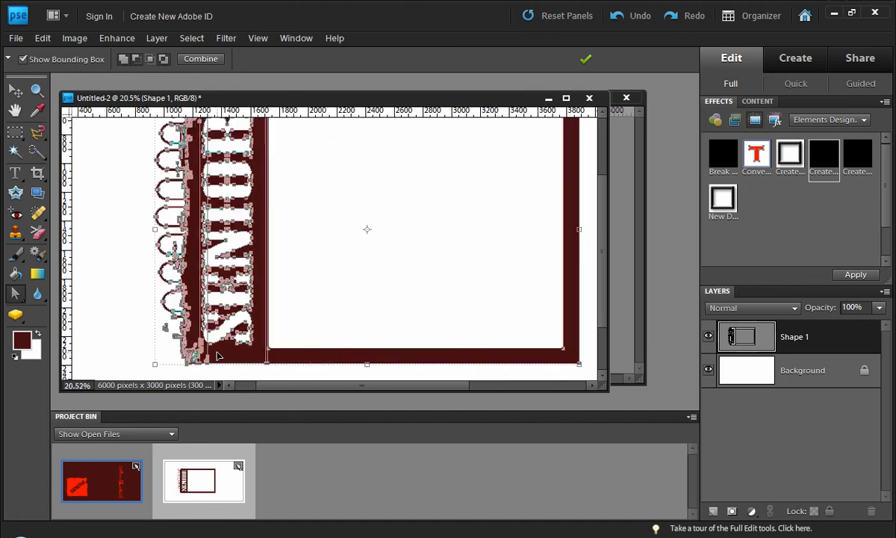
pyautogui.scroll(4, 217, 357)
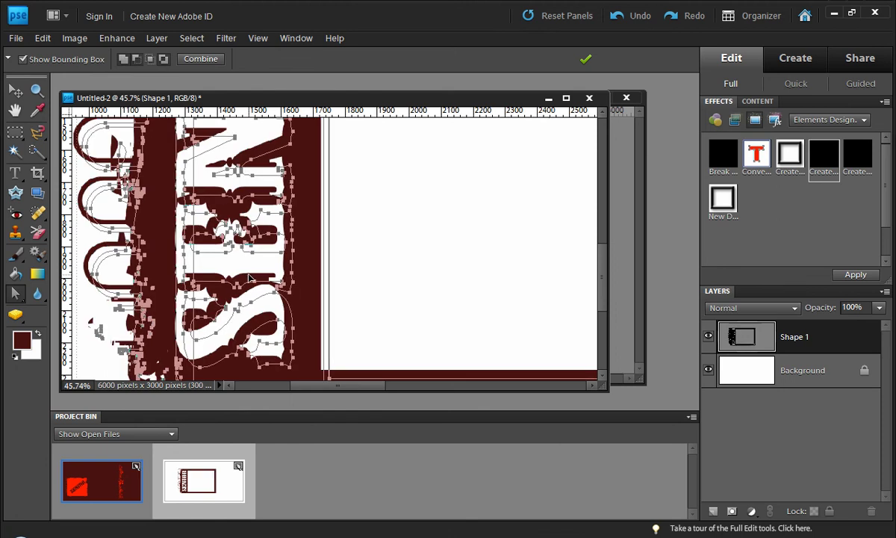
pyautogui.hotkey('alt', '[')
pyautogui.scroll(-5, 249, 278)
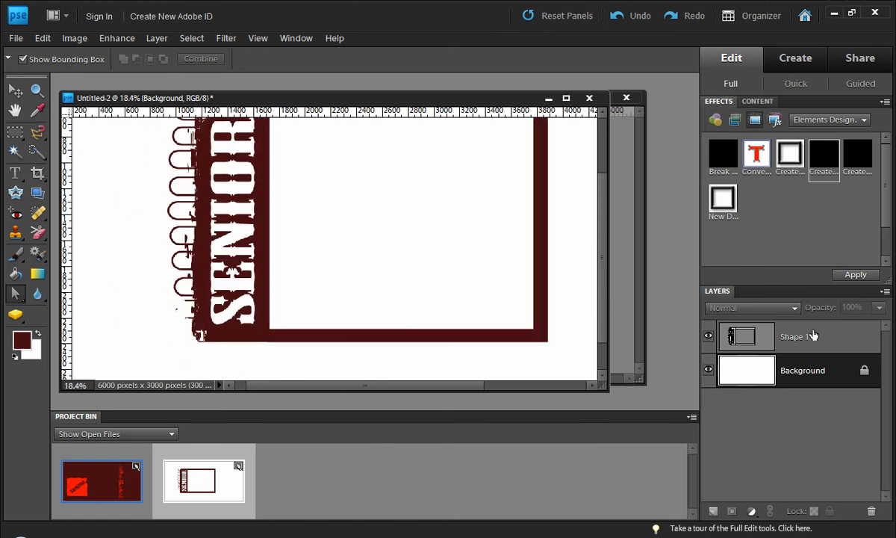
pyautogui.click(756, 336)
# Select the frame parts plus the spiral rings and combine them into one shape.
pyautogui.moveTo(277, 308); pyautogui.dragTo(248, 269)
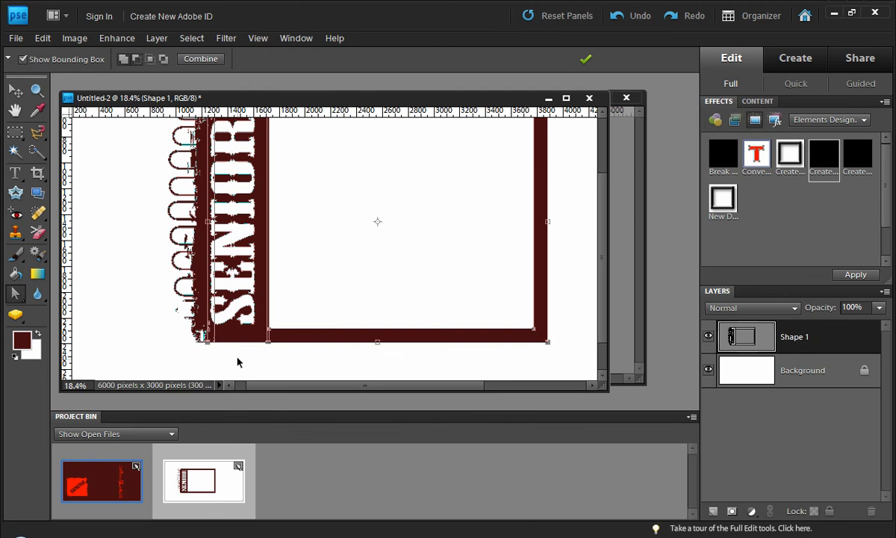
pyautogui.moveTo(236, 360); pyautogui.dragTo(162, 337)
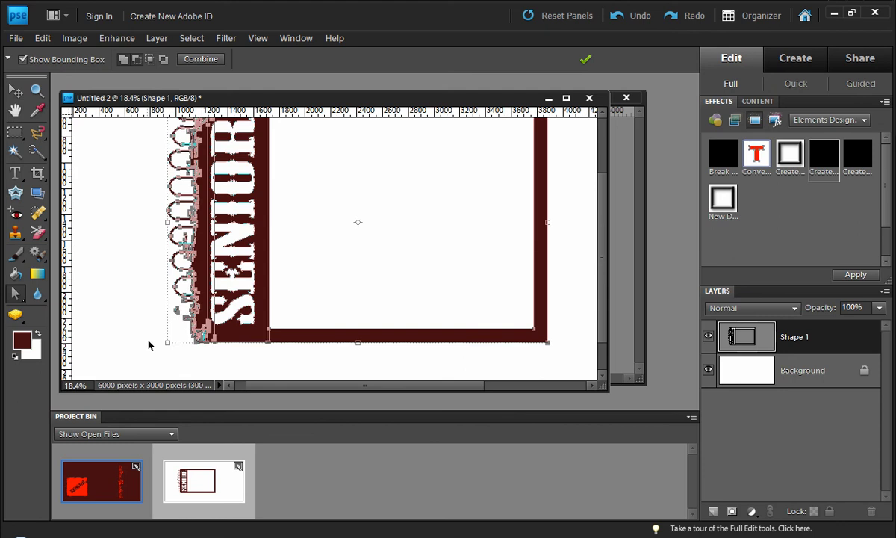
pyautogui.scroll(-2, 147, 345)
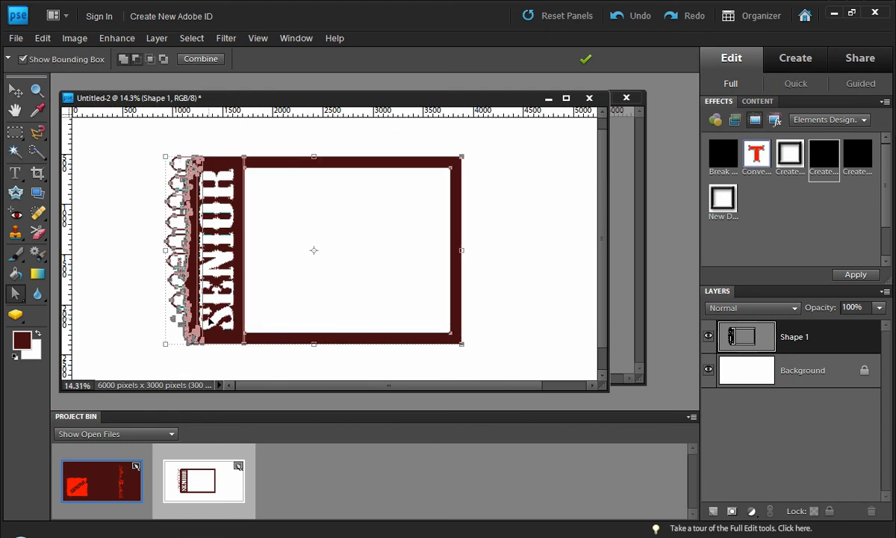
pyautogui.click(202, 63)
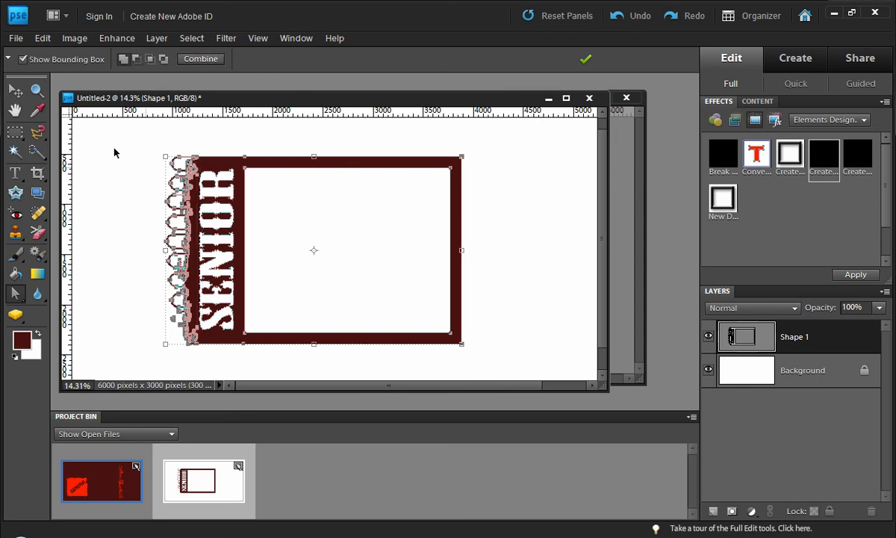
pyautogui.click(15, 91)
# Select the SENIOR lettering path and nudge it to the right.
pyautogui.click(156, 188)
pyautogui.scroll(1, 166, 188)
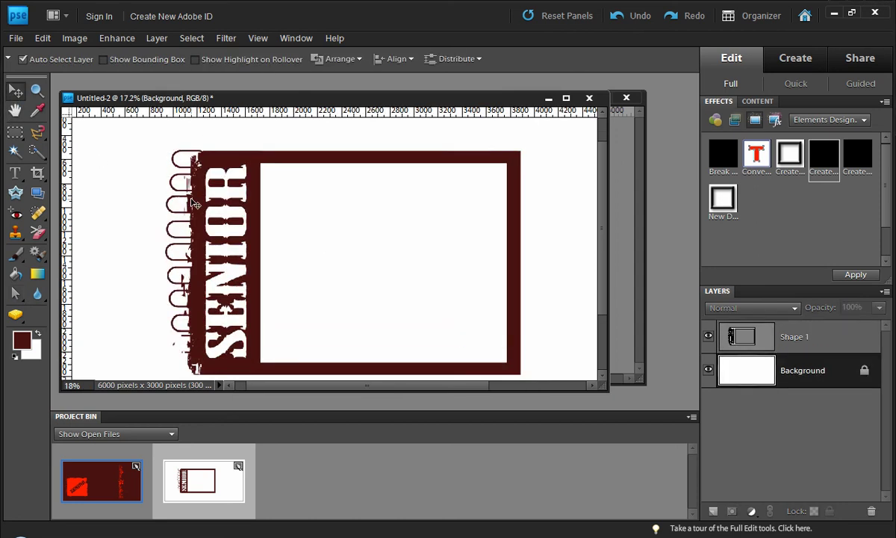
pyautogui.scroll(1, 192, 204)
pyautogui.scroll(-1, 224, 217)
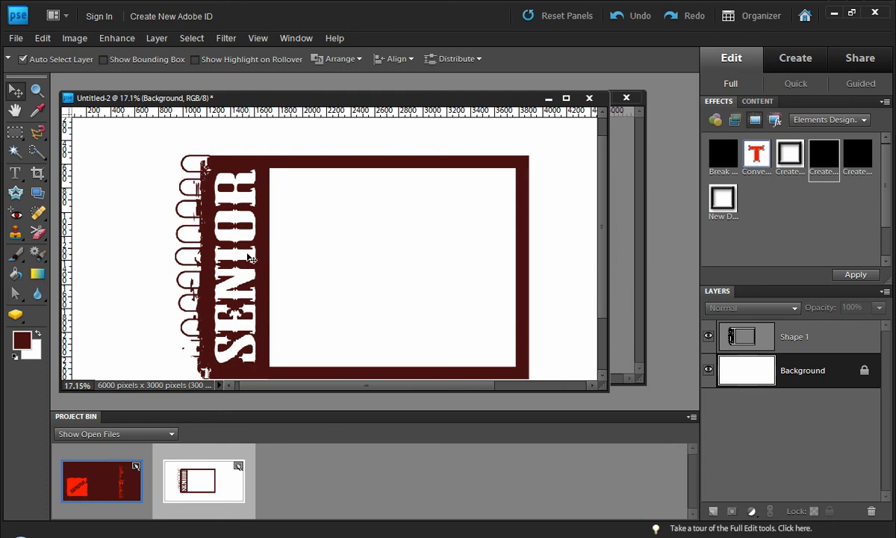
pyautogui.click(16, 293)
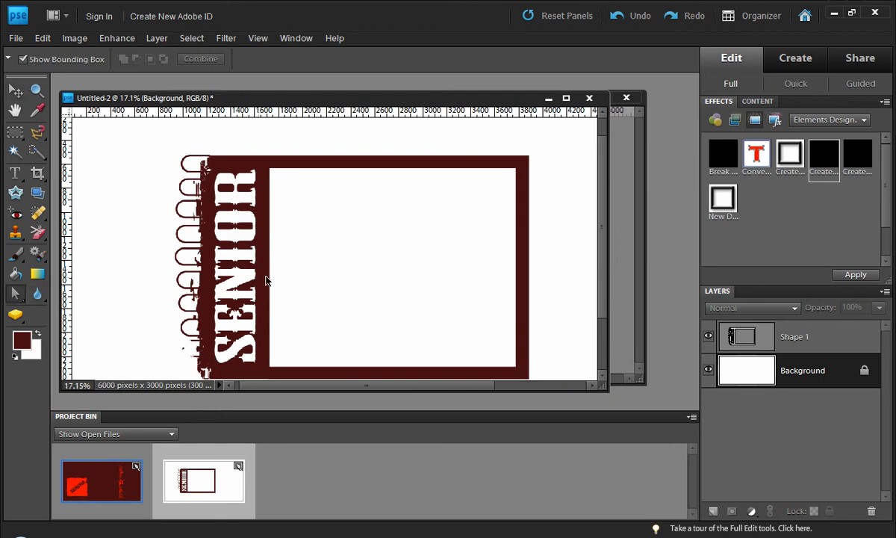
pyautogui.click(256, 278)
pyautogui.click(256, 277)
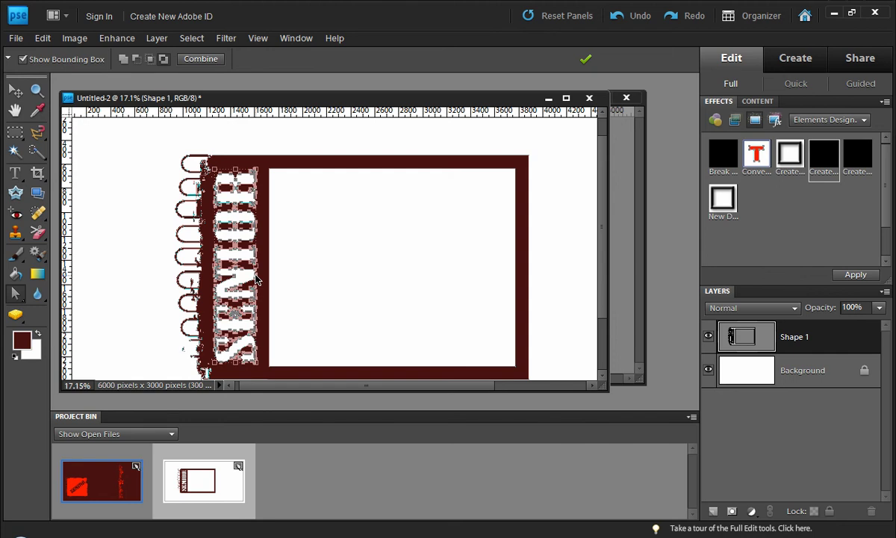
pyautogui.press('Right')
pyautogui.press('Right')
pyautogui.press('Right')
pyautogui.press('Right')
pyautogui.press('Right')
pyautogui.press('Right')
pyautogui.press('Right')
pyautogui.press('Right')
pyautogui.press('Right')
pyautogui.press('Right')
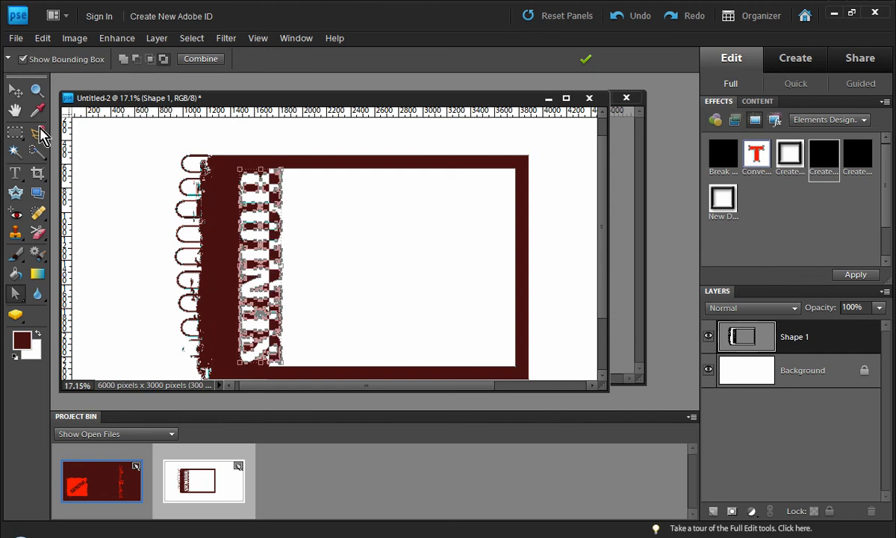
# Reselect Shape 1's SENIOR path and nudge the lettering further right.
pyautogui.click(16, 91)
pyautogui.click(154, 218)
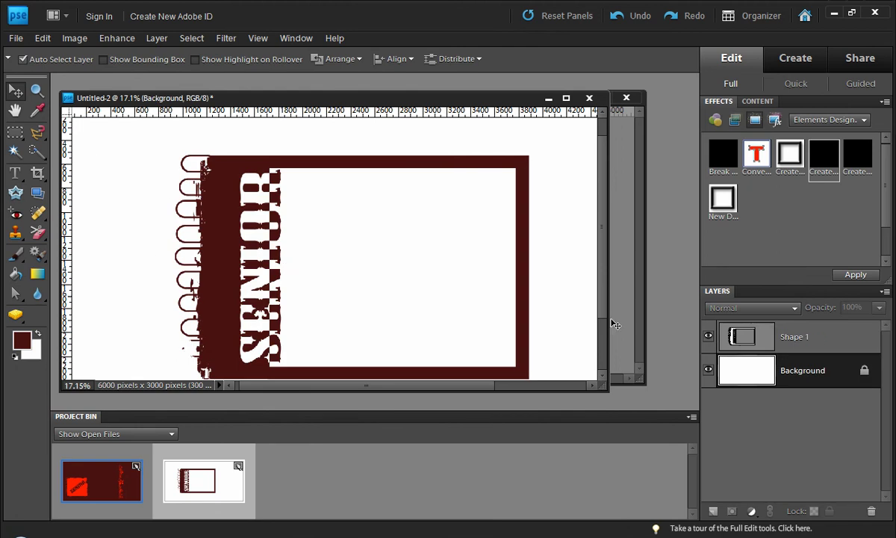
pyautogui.click(743, 336)
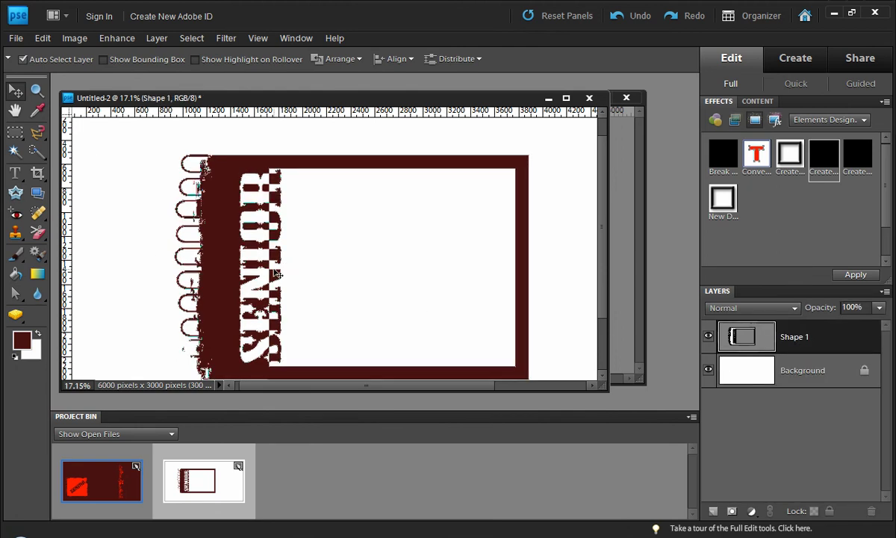
pyautogui.click(284, 278)
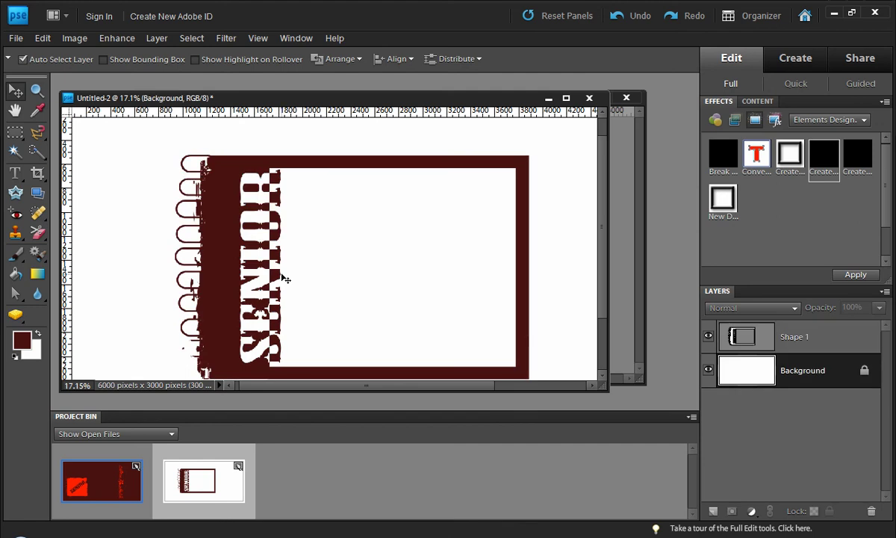
pyautogui.click(284, 278)
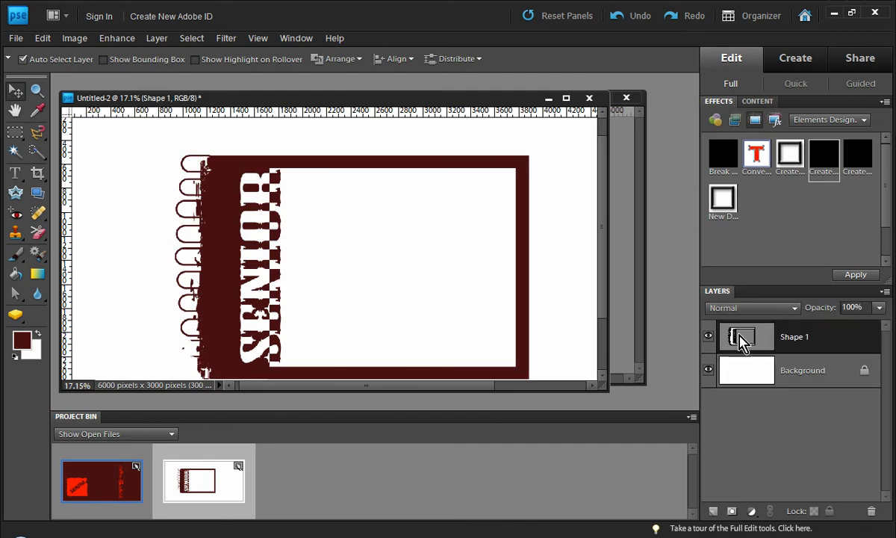
pyautogui.click(15, 293)
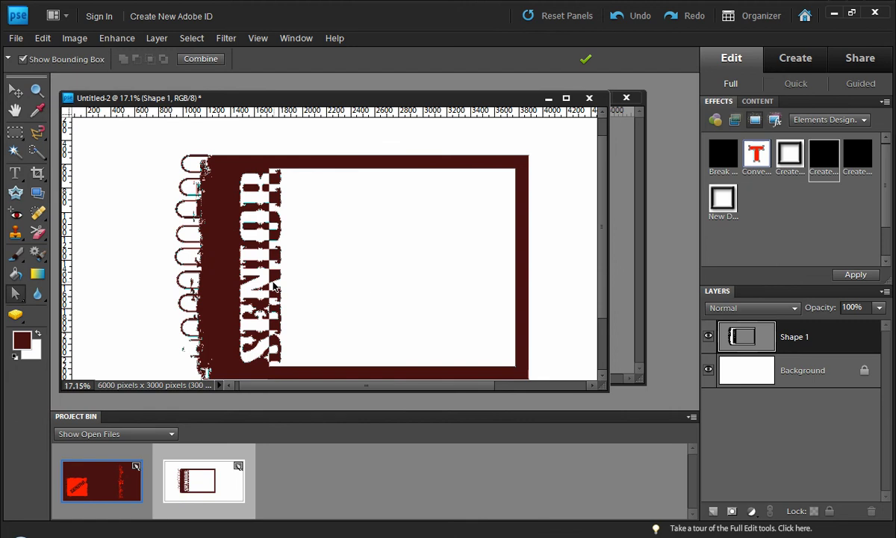
pyautogui.click(278, 293)
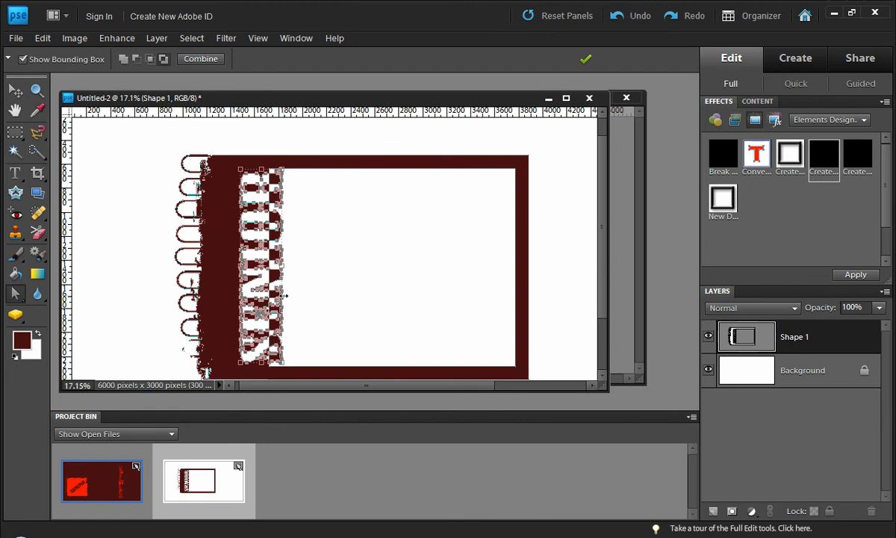
pyautogui.press('Right')
pyautogui.press('Right')
pyautogui.press('Right')
pyautogui.press('Right')
pyautogui.press('Right')
pyautogui.press('Right')
pyautogui.press('Right')
pyautogui.press('Right')
pyautogui.press('Right')
pyautogui.press('Right')
pyautogui.press('Right')
pyautogui.press('Right')
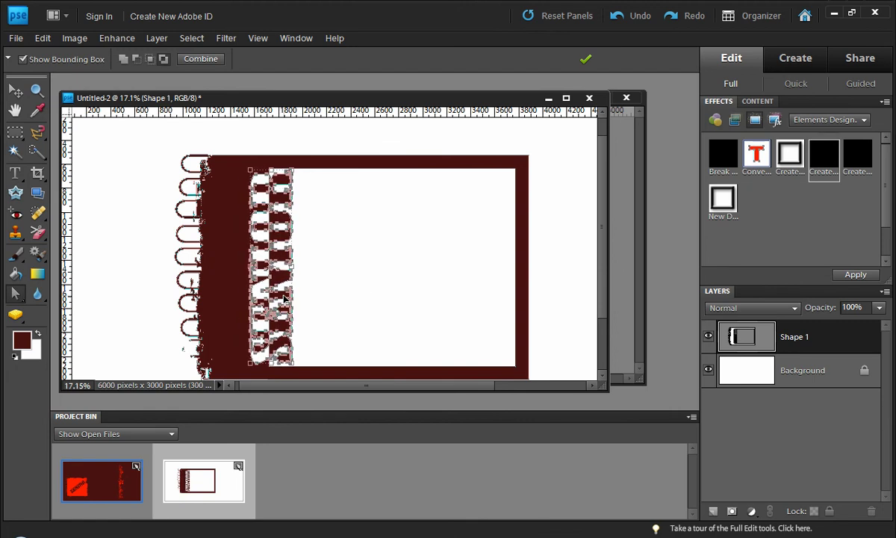
pyautogui.press('Escape')
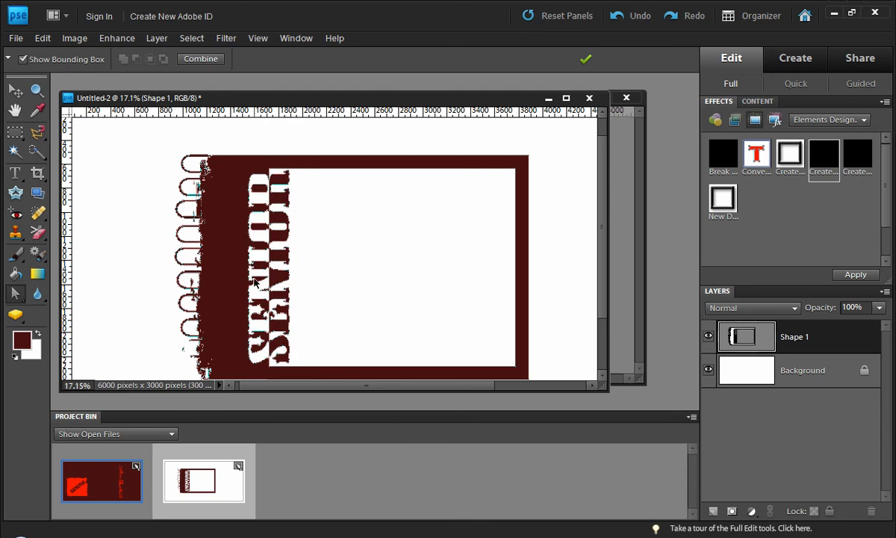
# Squeeze the SENIOR lettering narrower, shift it back left, and commit the edit.
pyautogui.moveTo(287, 319)
pyautogui.mouseDown()
pyautogui.moveTo(257, 322)
pyautogui.moveTo(291, 322)
pyautogui.mouseUp()
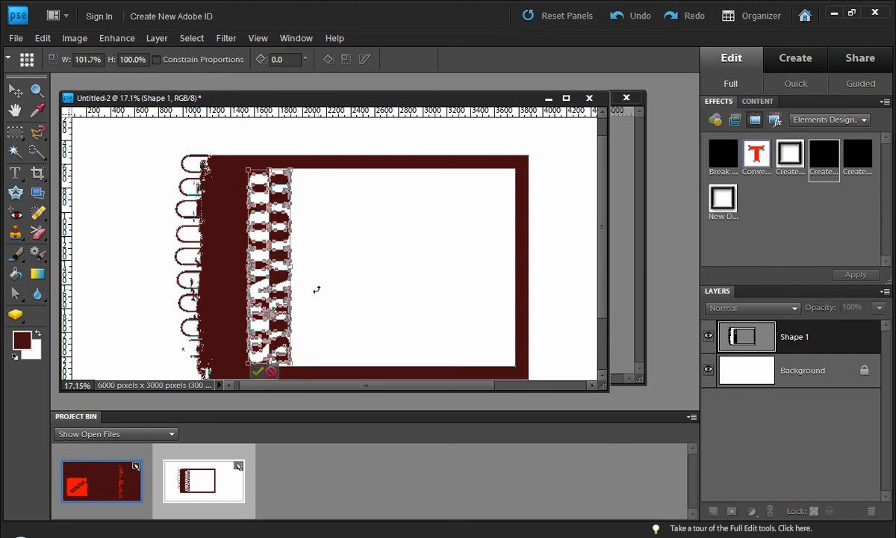
pyautogui.press('Return')
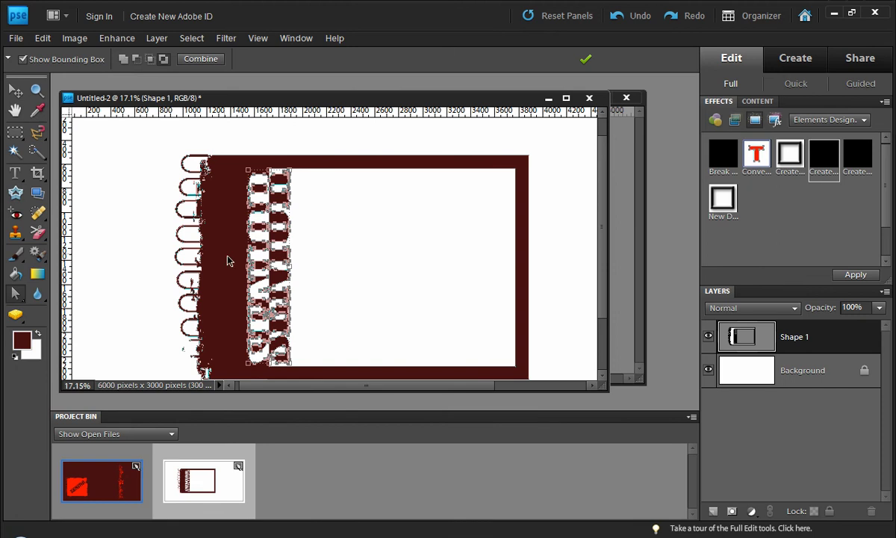
pyautogui.moveTo(262, 258); pyautogui.dragTo(230, 259)
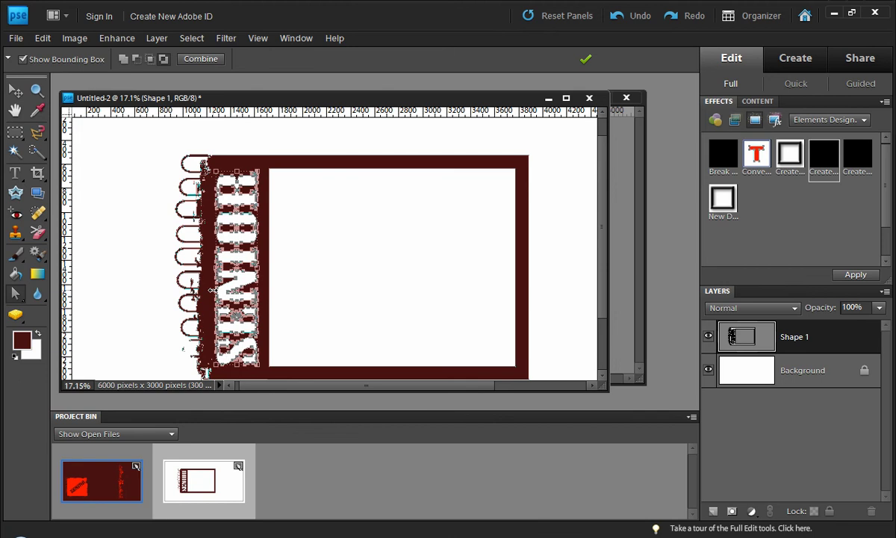
pyautogui.press('Return')
pyautogui.scroll(-3, 357, 263)
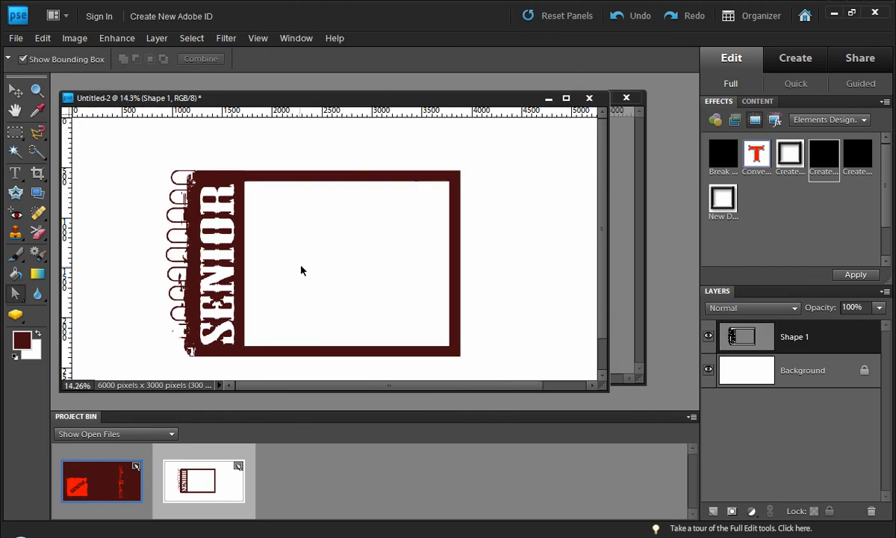
pyautogui.scroll(1, 329, 288)
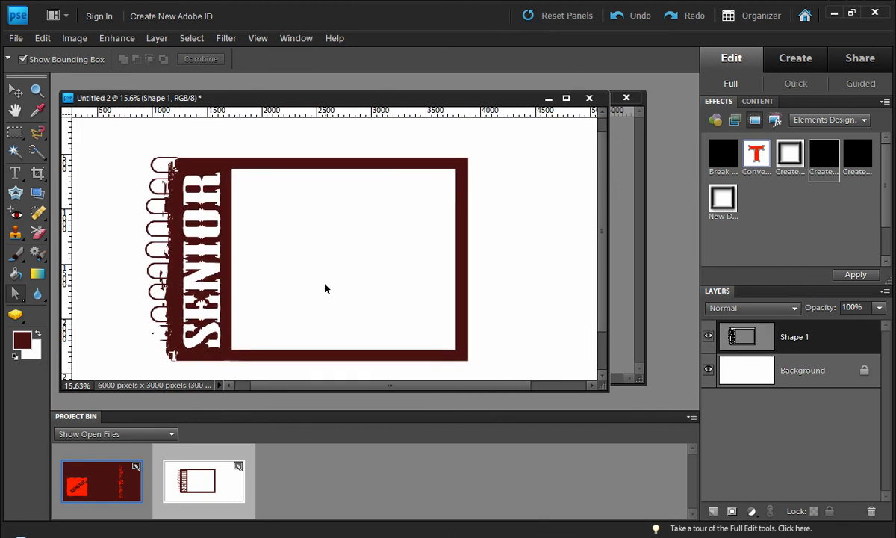
pyautogui.click(465, 168)
pyautogui.scroll(-1, 461, 168)
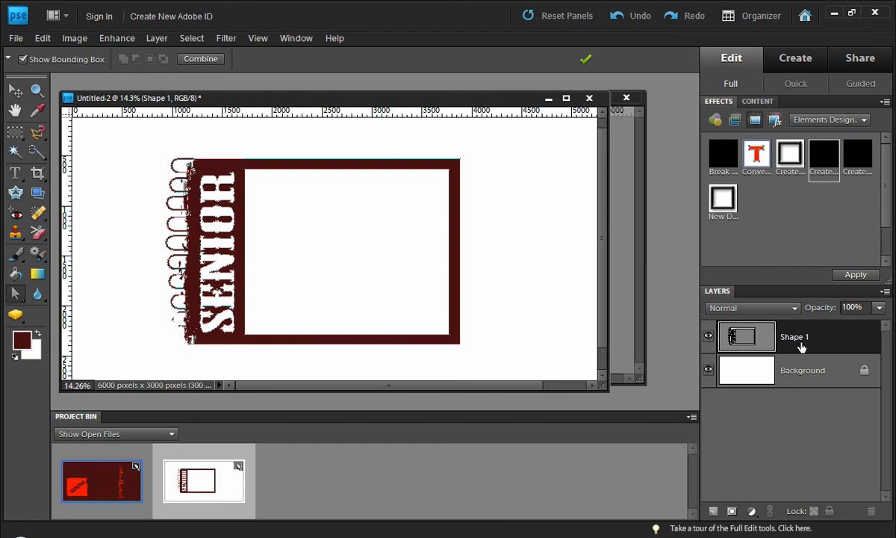
# Try selecting the inner window by colour, decline simplifying, and make Background the active layer.
pyautogui.click(15, 150)
pyautogui.click(322, 213)
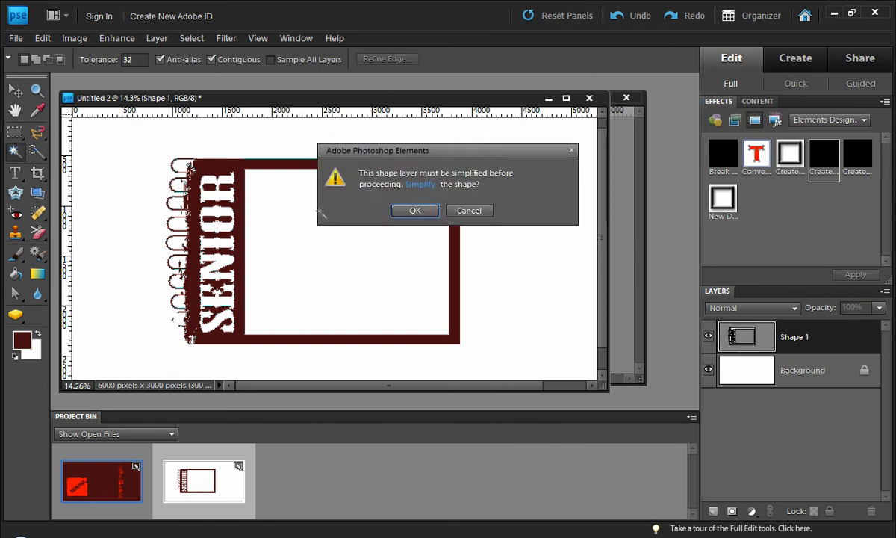
pyautogui.click(469, 210)
pyautogui.click(15, 132)
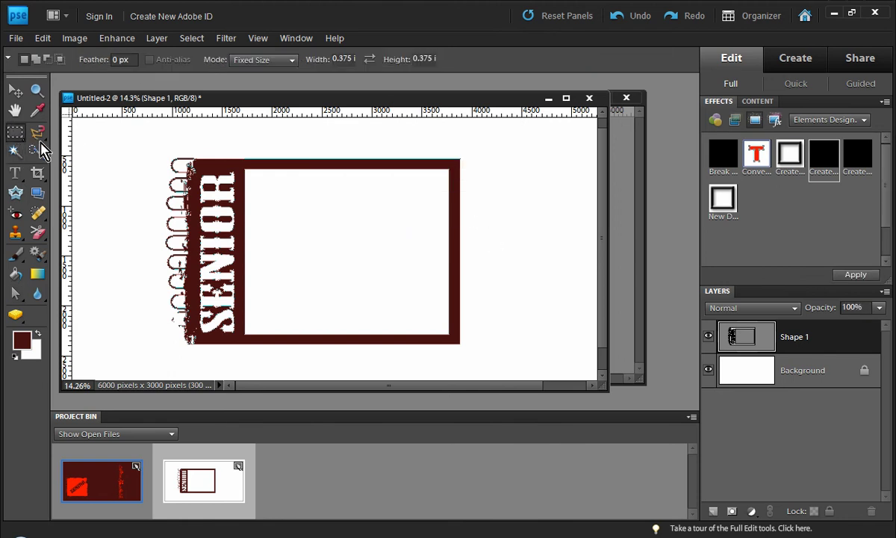
pyautogui.click(805, 370)
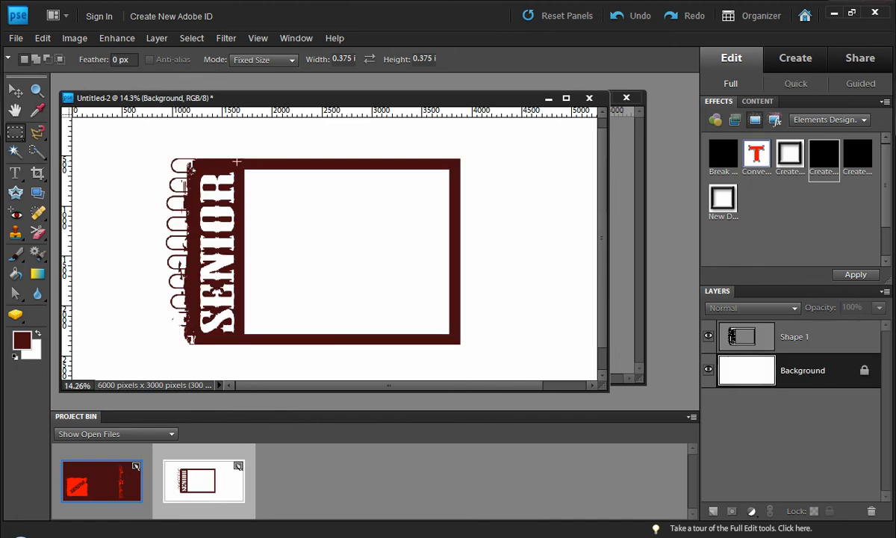
pyautogui.click(356, 243)
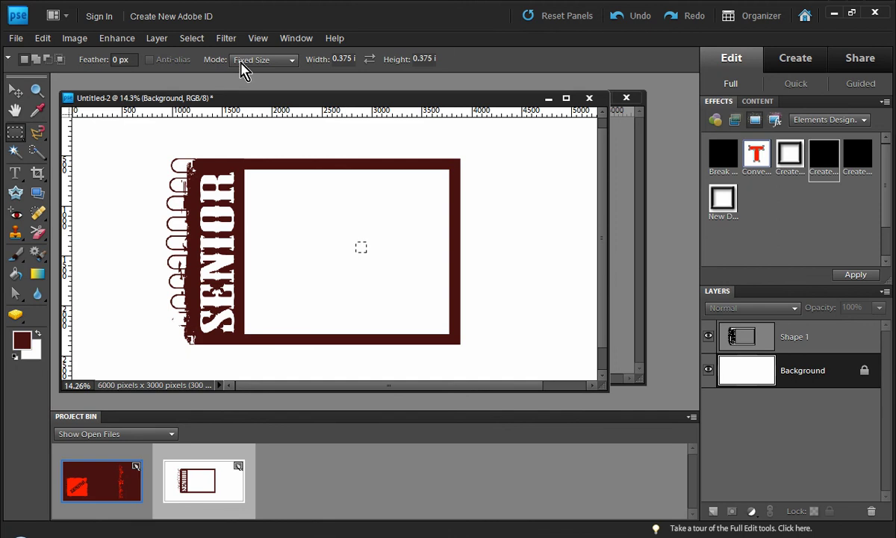
# With a Normal-mode marquee and red foreground, select the inner window and make a Frame Layer.
pyautogui.click(241, 62)
pyautogui.click(254, 74)
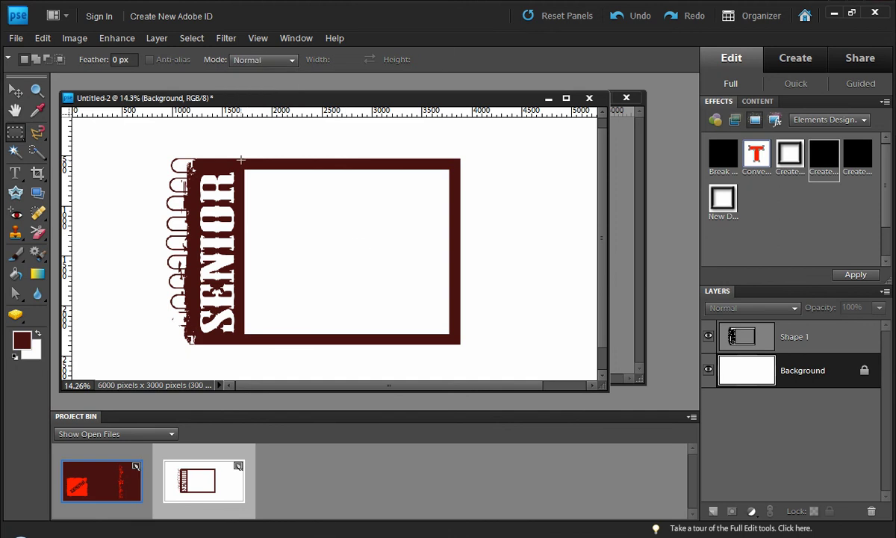
pyautogui.click(21, 342)
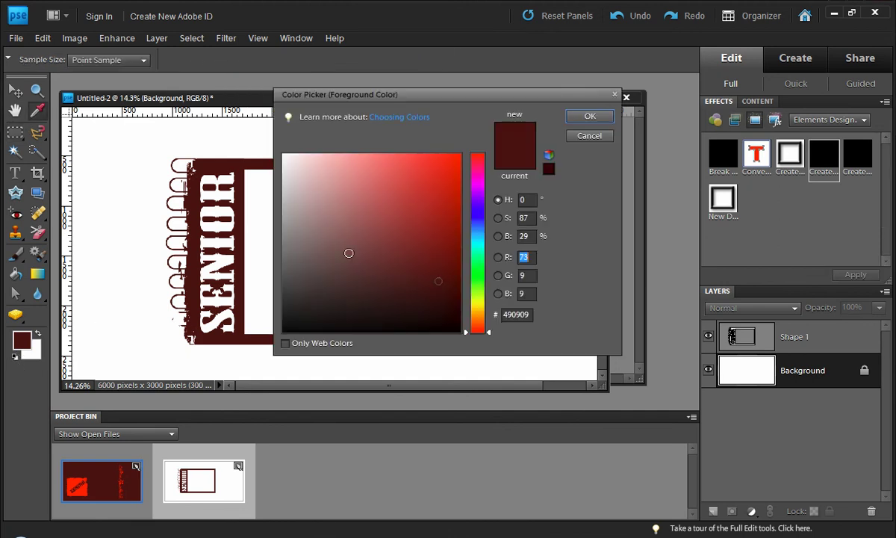
pyautogui.click(443, 188)
pyautogui.click(584, 118)
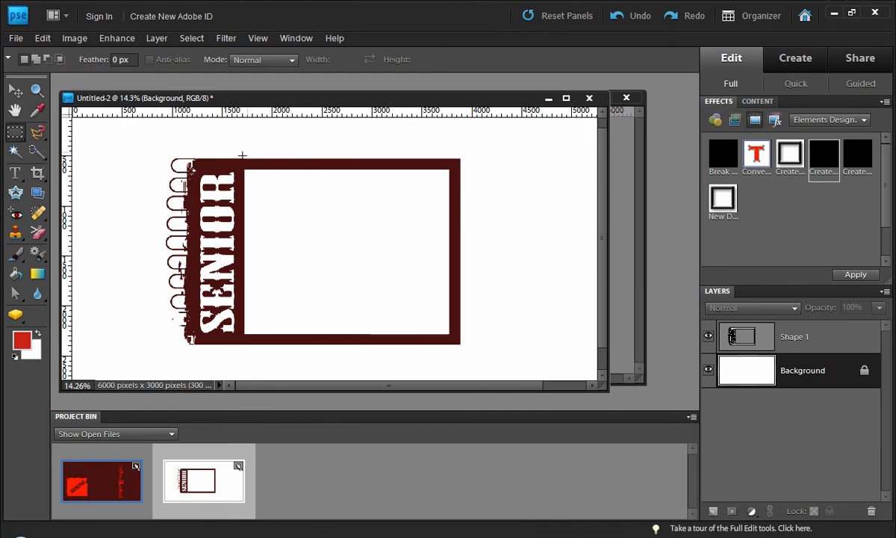
pyautogui.moveTo(406, 299); pyautogui.dragTo(457, 342)
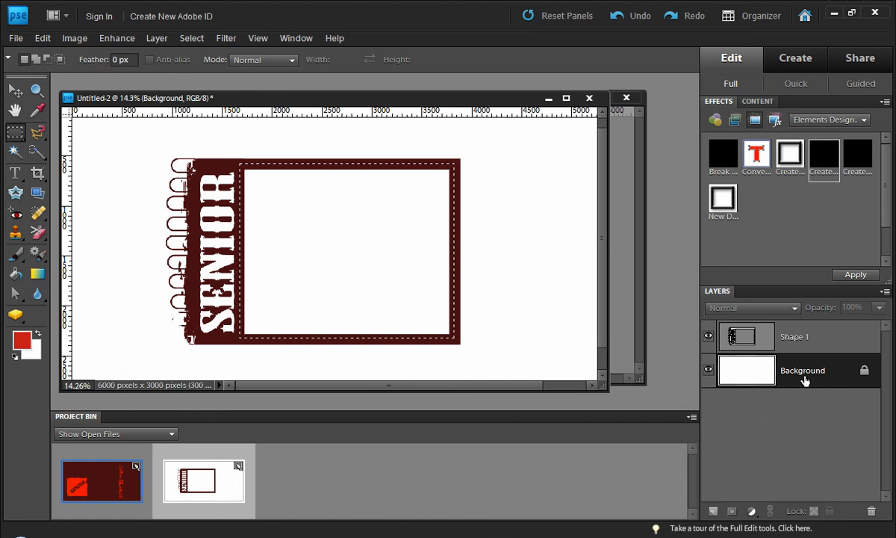
pyautogui.doubleClick(827, 161)
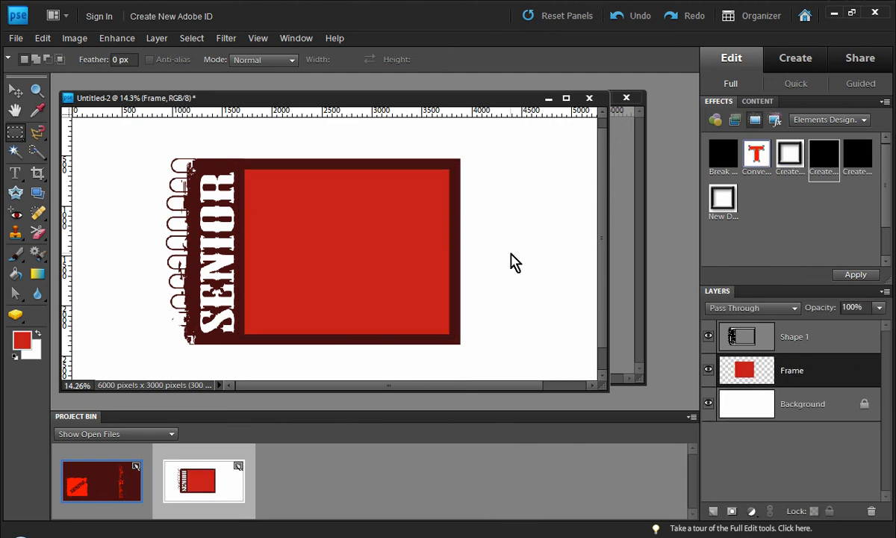
# Drag the fifth Senior 01 portrait from the Project Bin into the red frame, then select Shape 1.
pyautogui.click(131, 435)
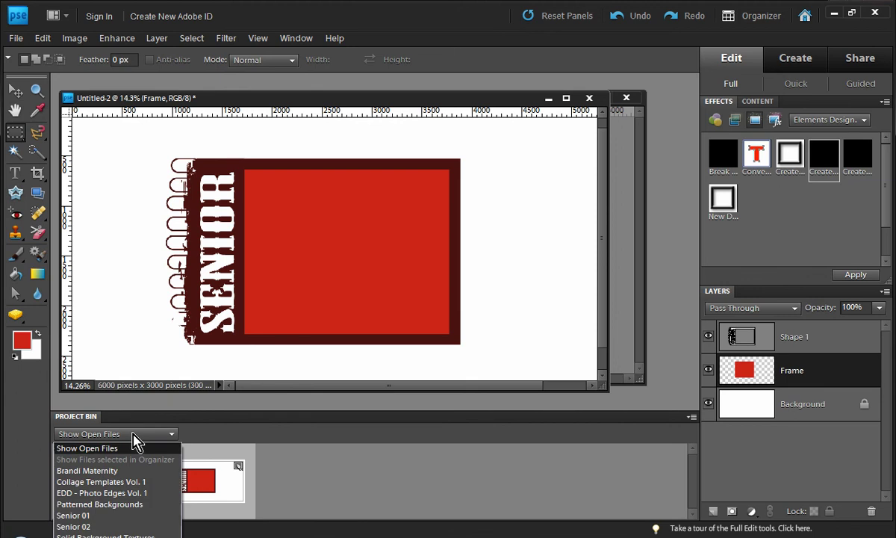
pyautogui.click(128, 505)
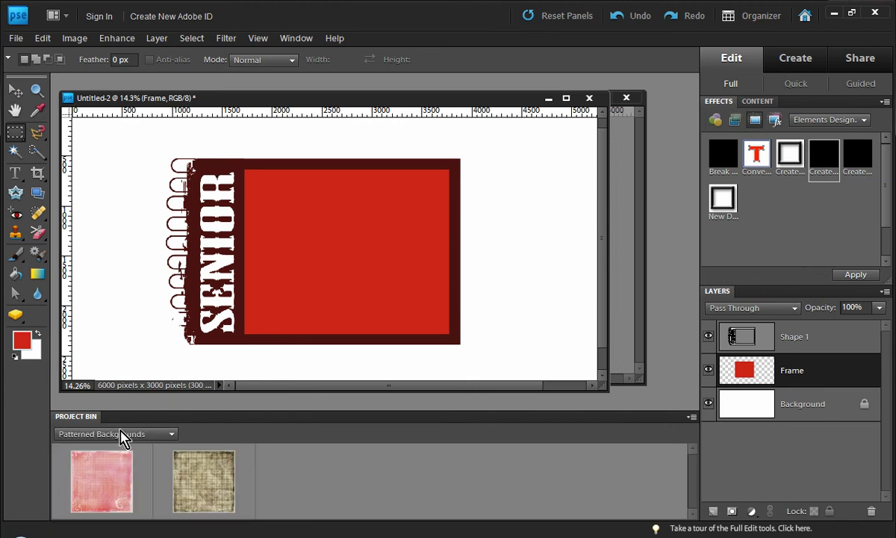
pyautogui.click(122, 435)
pyautogui.click(78, 510)
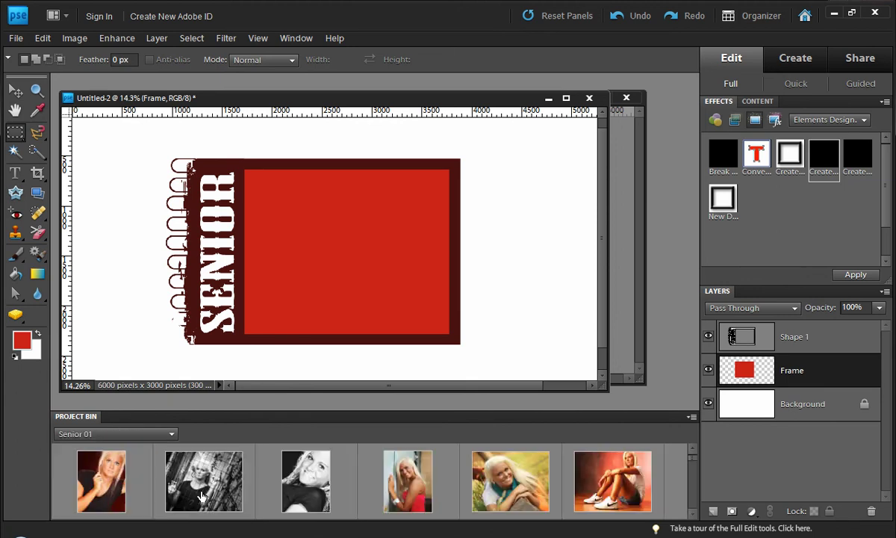
pyautogui.moveTo(479, 487); pyautogui.dragTo(337, 263)
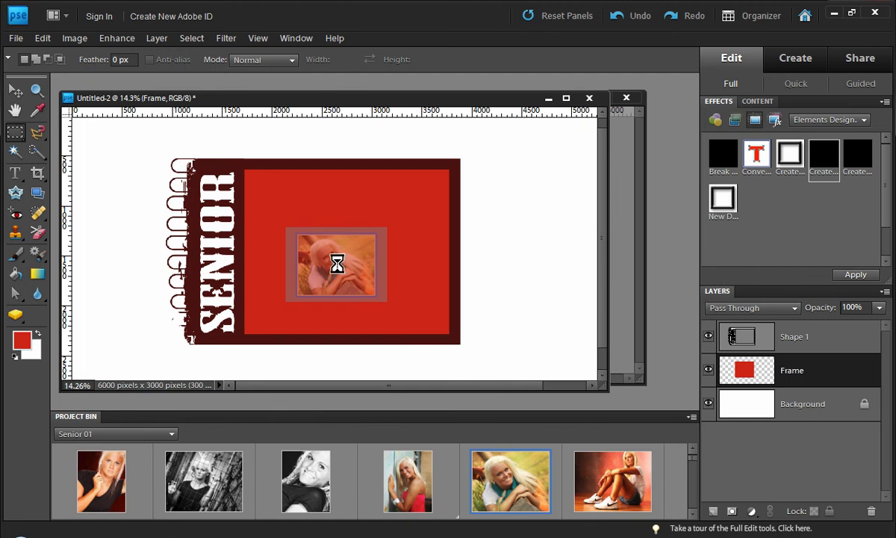
pyautogui.click(478, 264)
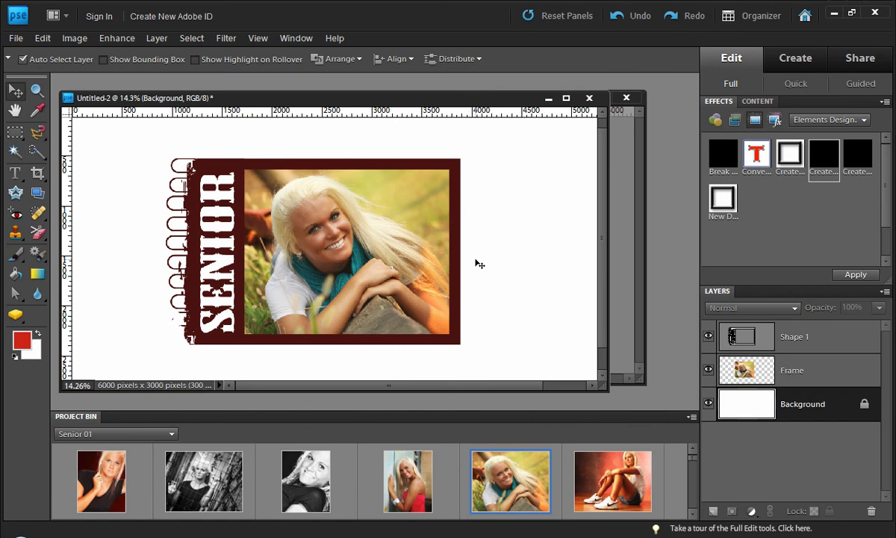
pyautogui.click(459, 176)
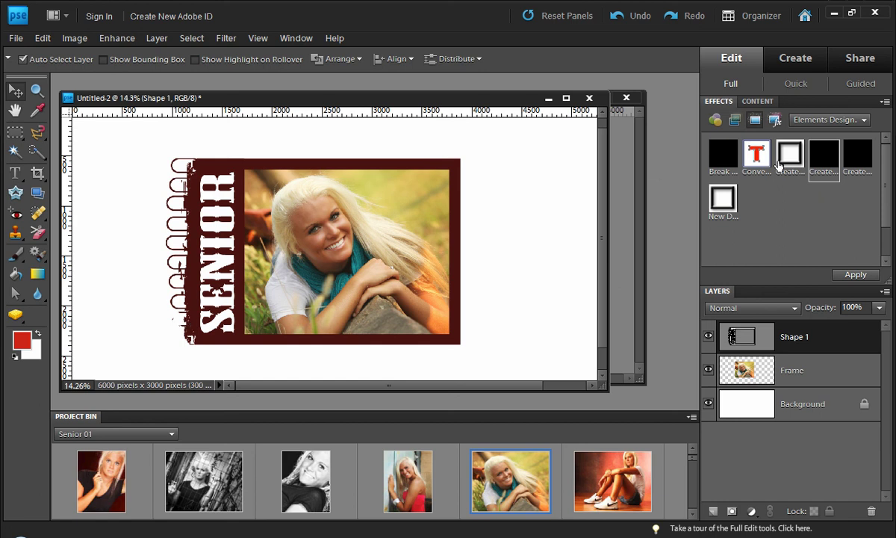
# Apply Create Frame to Shape 1 and fill it with the pink Patterned Backgrounds paper.
pyautogui.moveTo(785, 157); pyautogui.dragTo(581, 214)
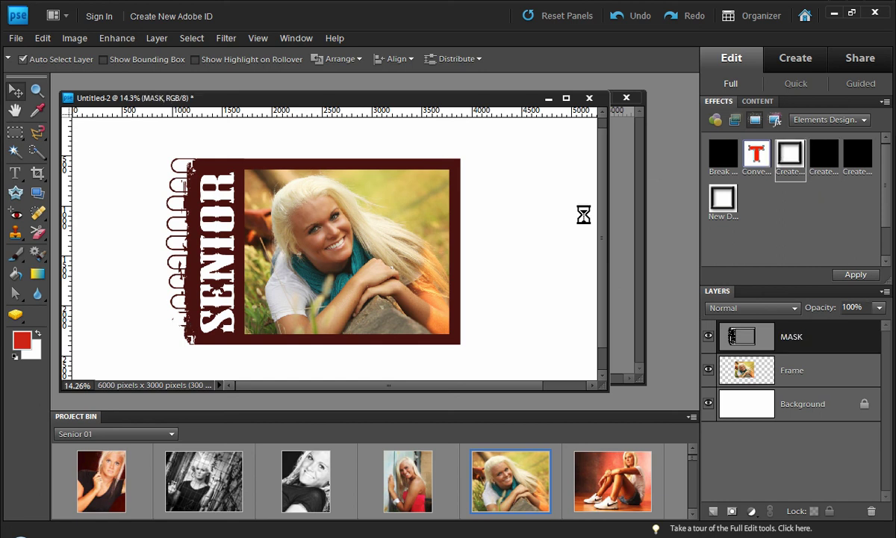
pyautogui.click(145, 435)
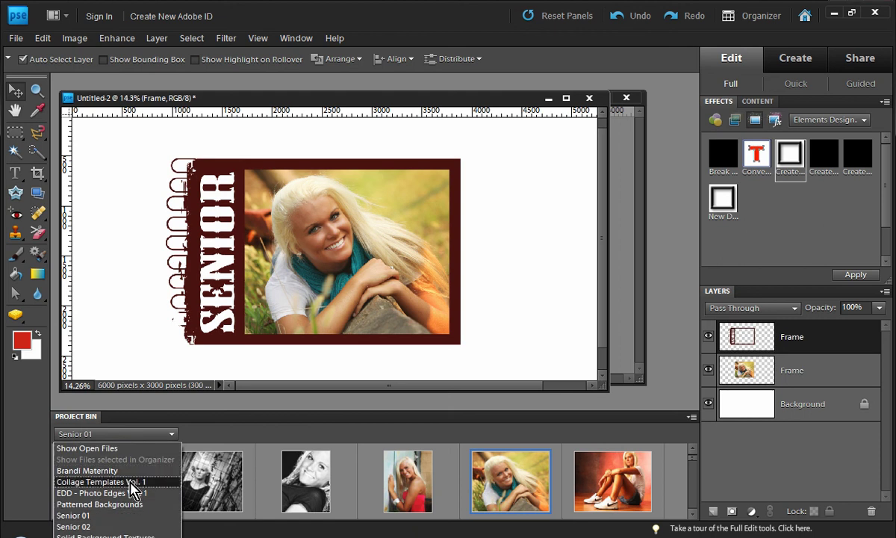
pyautogui.click(132, 506)
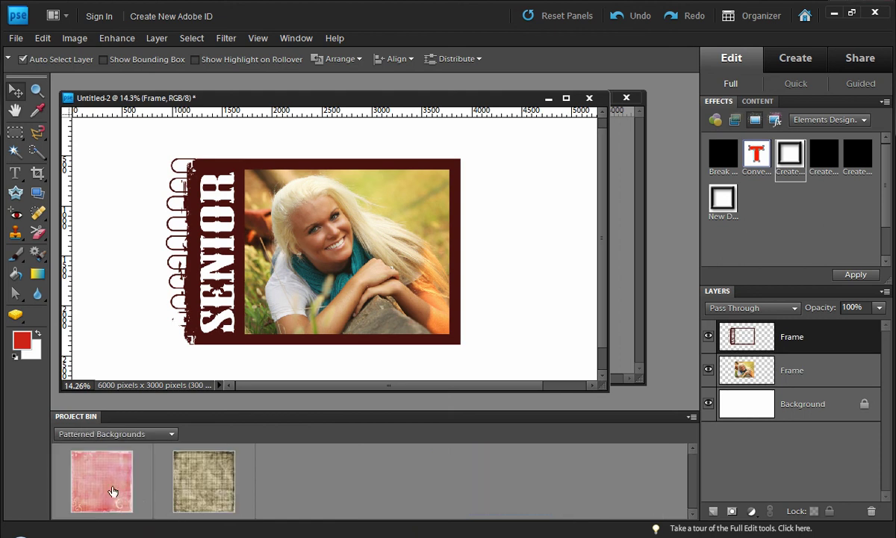
pyautogui.moveTo(114, 490); pyautogui.dragTo(187, 328)
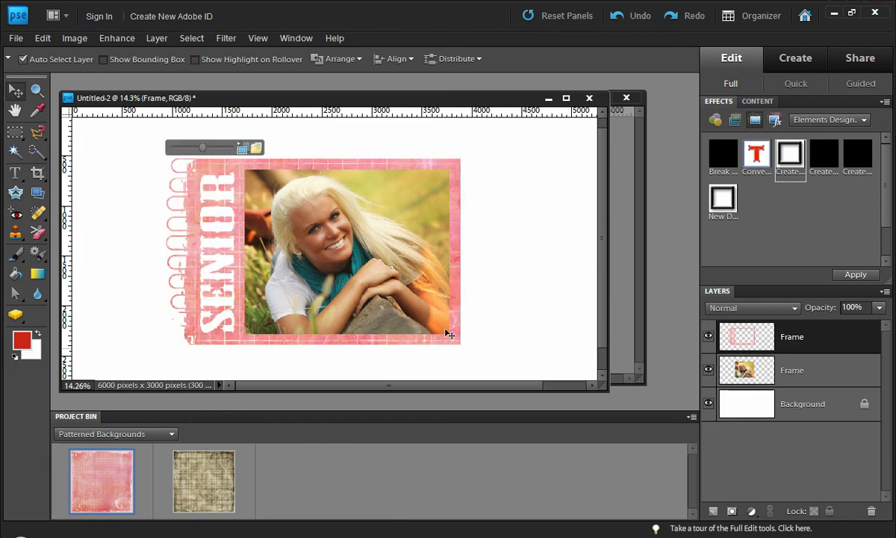
pyautogui.click(540, 319)
pyautogui.scroll(1, 514, 301)
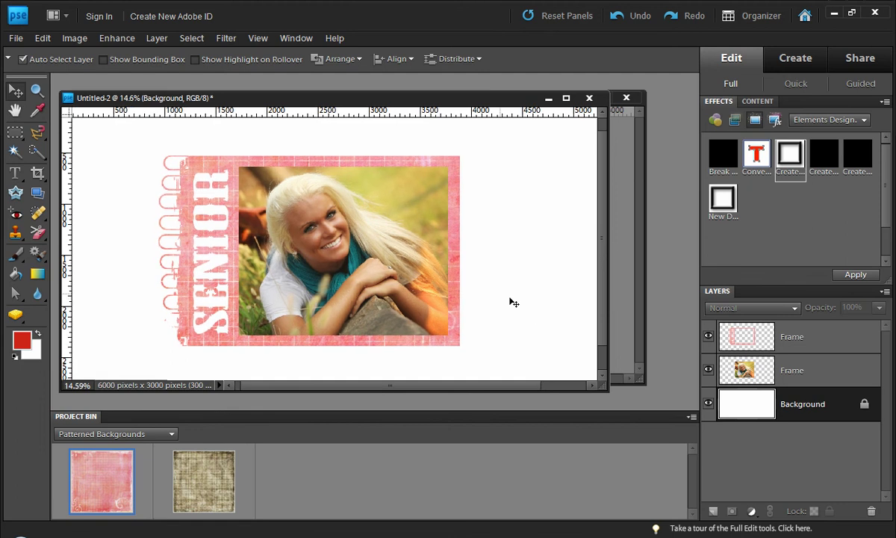
# Drag the crouching-girl photo from the Senior 02 collection onto the frame, replacing the portrait.
pyautogui.click(89, 434)
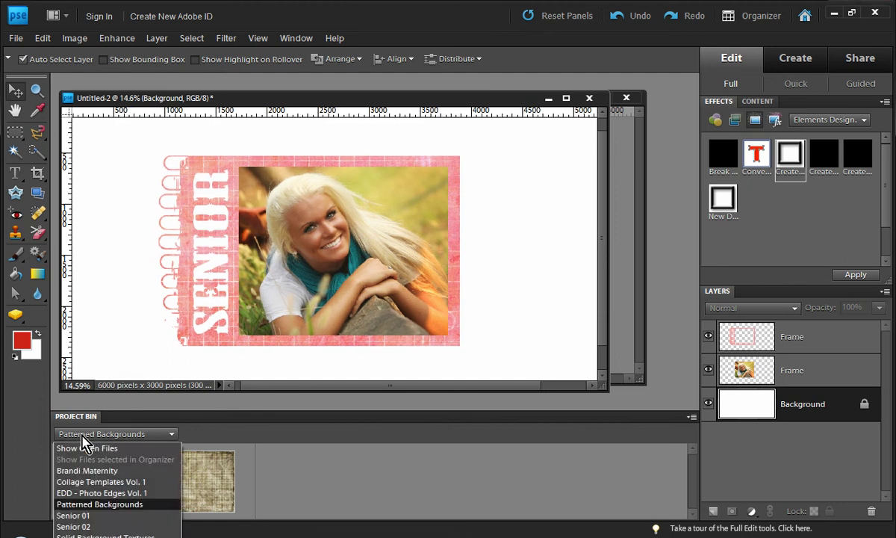
pyautogui.click(109, 526)
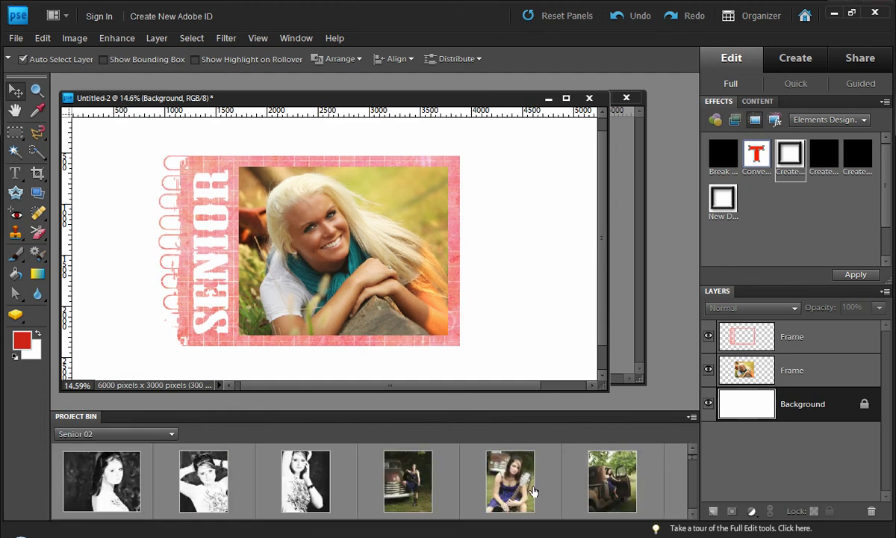
pyautogui.click(693, 513)
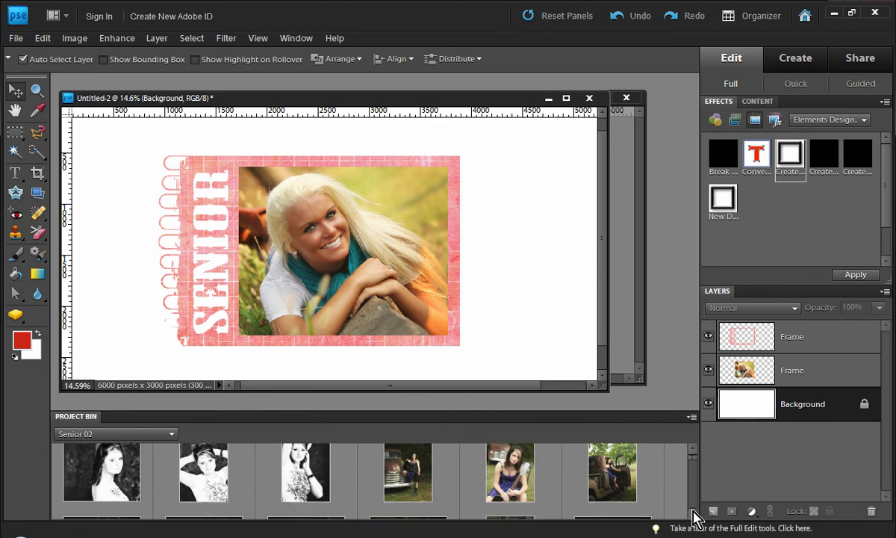
pyautogui.scroll(-5, 693, 515)
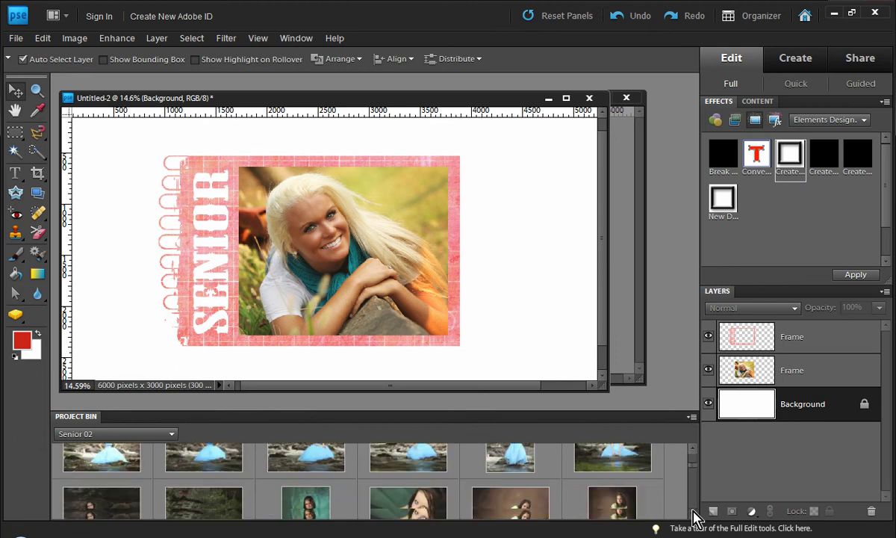
pyautogui.moveTo(403, 471); pyautogui.dragTo(352, 268)
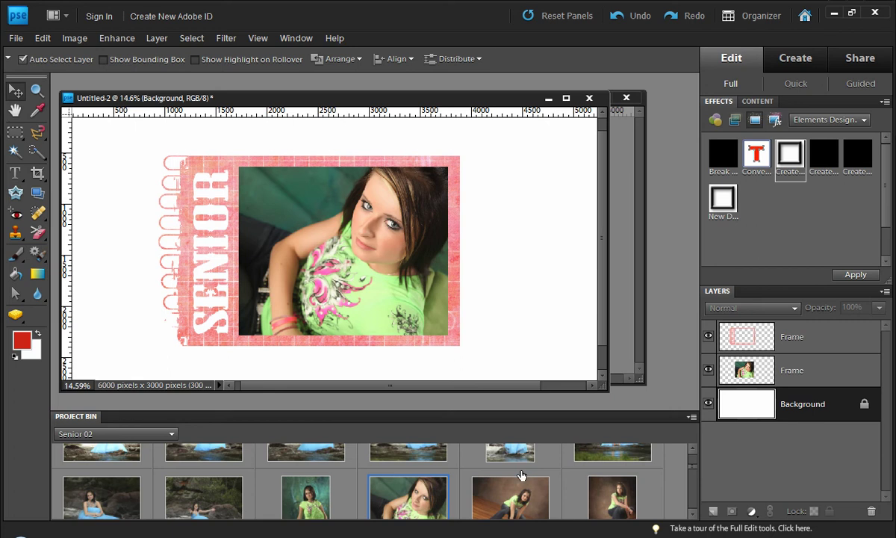
pyautogui.moveTo(490, 466); pyautogui.dragTo(361, 245)
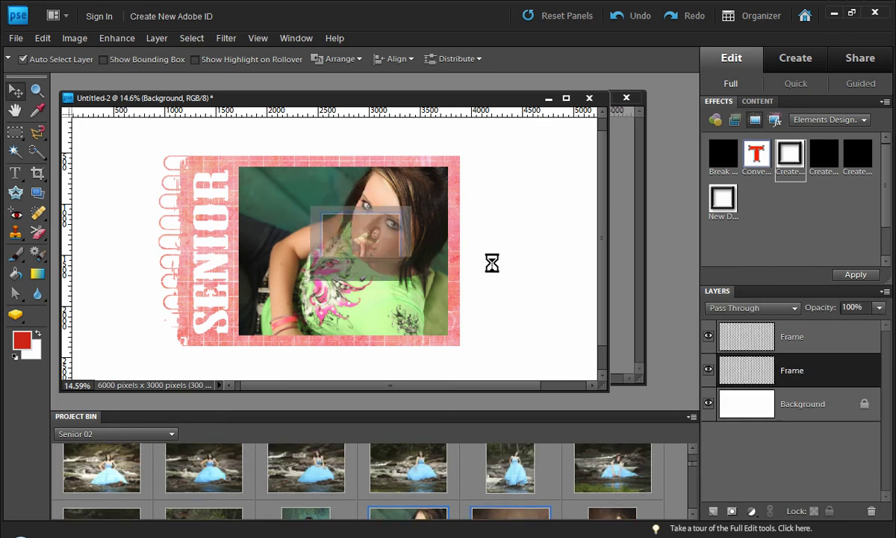
pyautogui.click(553, 279)
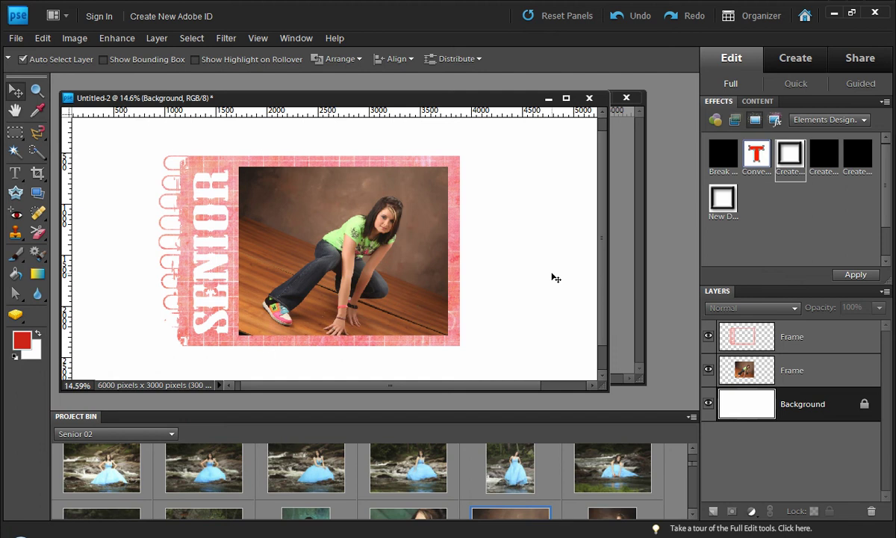
# Enlarge the framed photo slightly with the frame size slider and confirm.
pyautogui.click(361, 259)
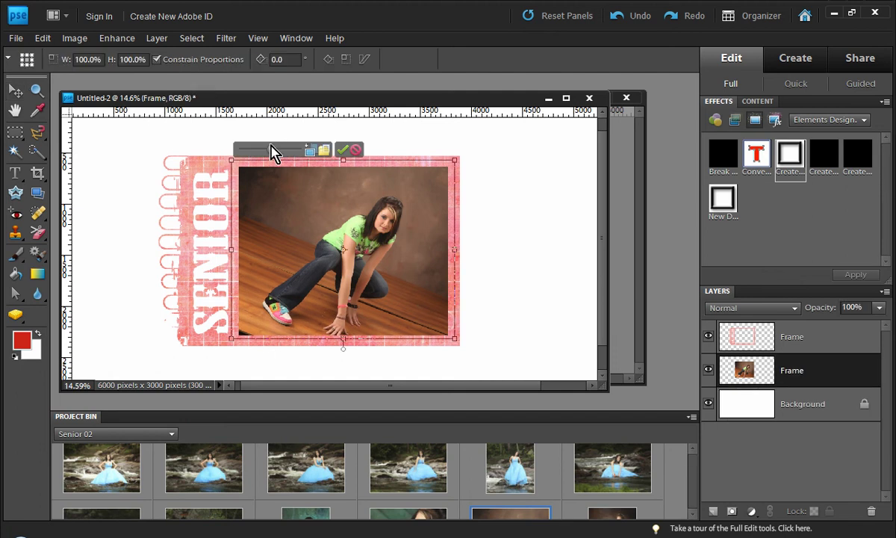
pyautogui.moveTo(274, 152)
pyautogui.mouseDown()
pyautogui.moveTo(296, 154)
pyautogui.moveTo(275, 159)
pyautogui.mouseUp()
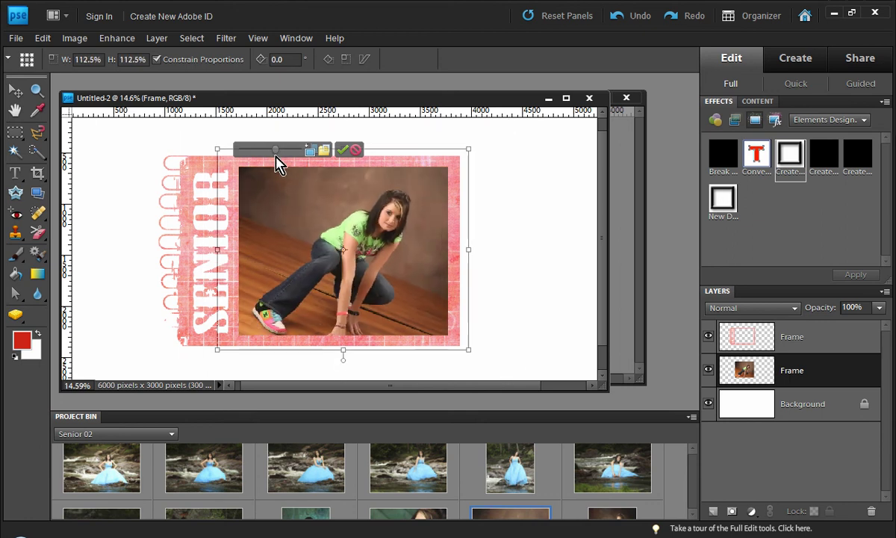
pyautogui.click(344, 151)
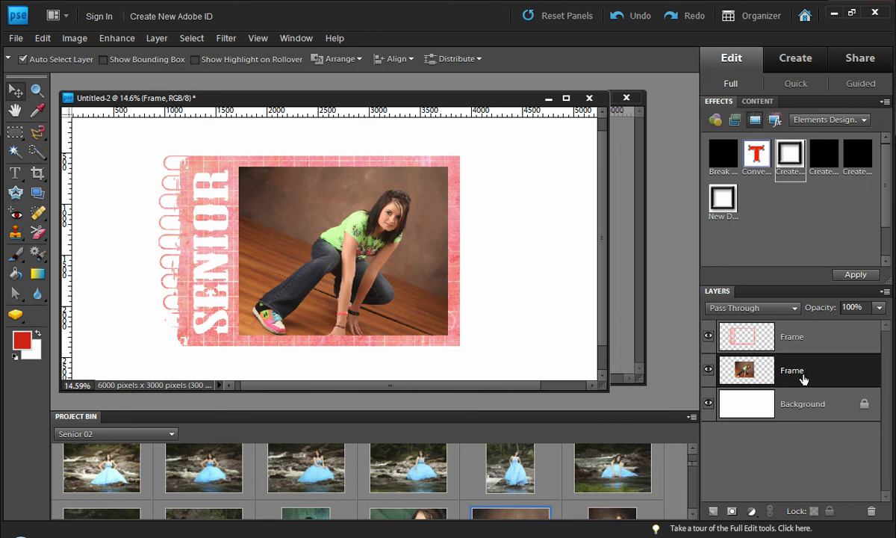
# Hide the pink frame layer and Free Transform the portrait's size, then commit.
pyautogui.click(739, 329)
pyautogui.click(708, 335)
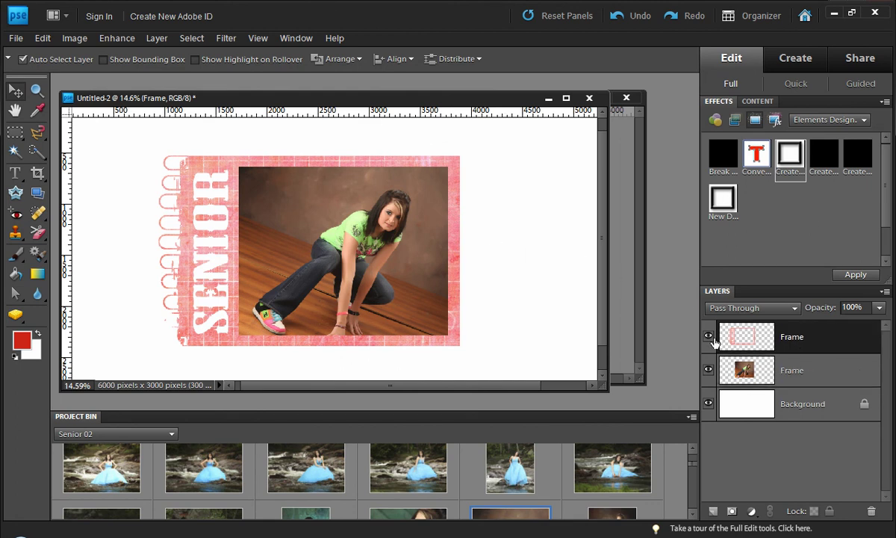
pyautogui.click(418, 257)
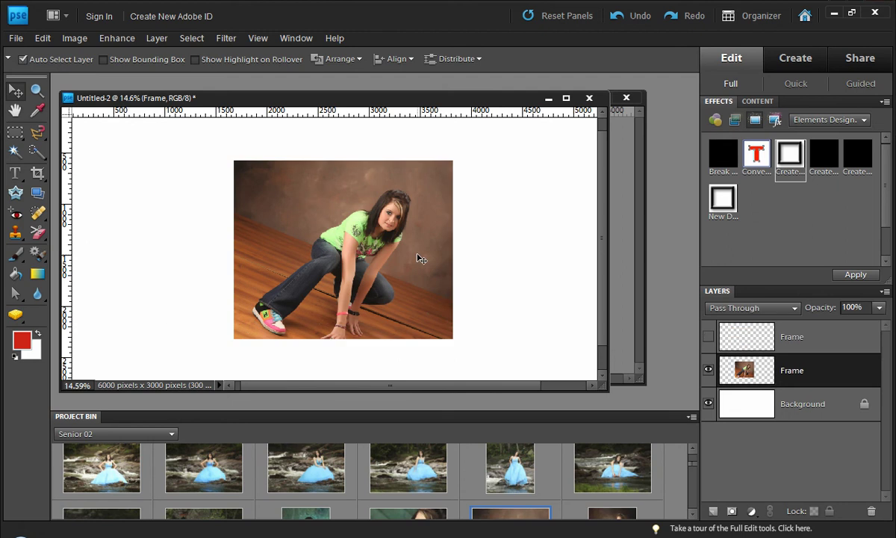
pyautogui.click(421, 258)
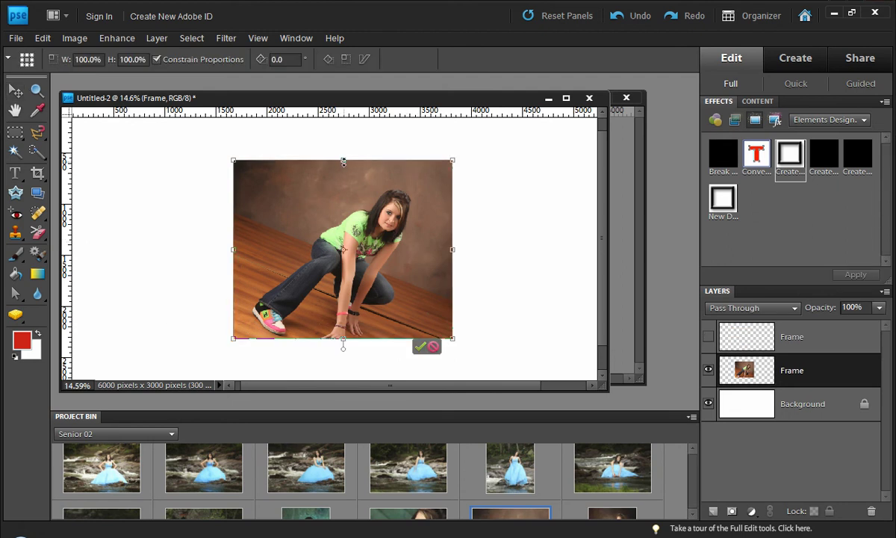
pyautogui.moveTo(343, 162); pyautogui.dragTo(103, 214)
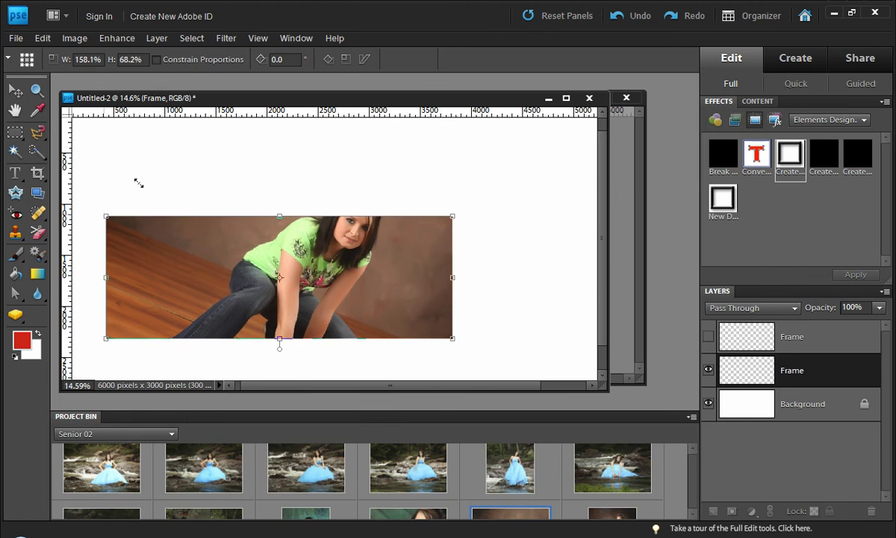
pyautogui.moveTo(139, 183); pyautogui.dragTo(109, 193)
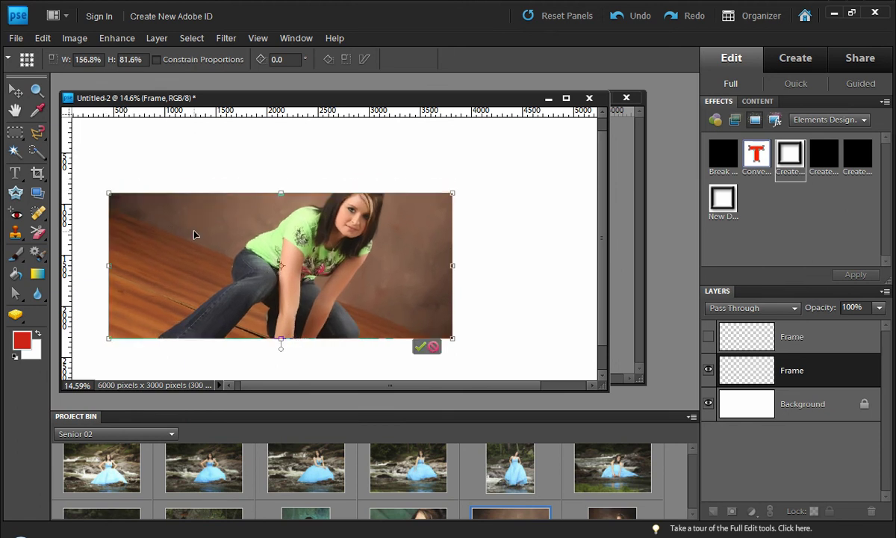
pyautogui.press('Return')
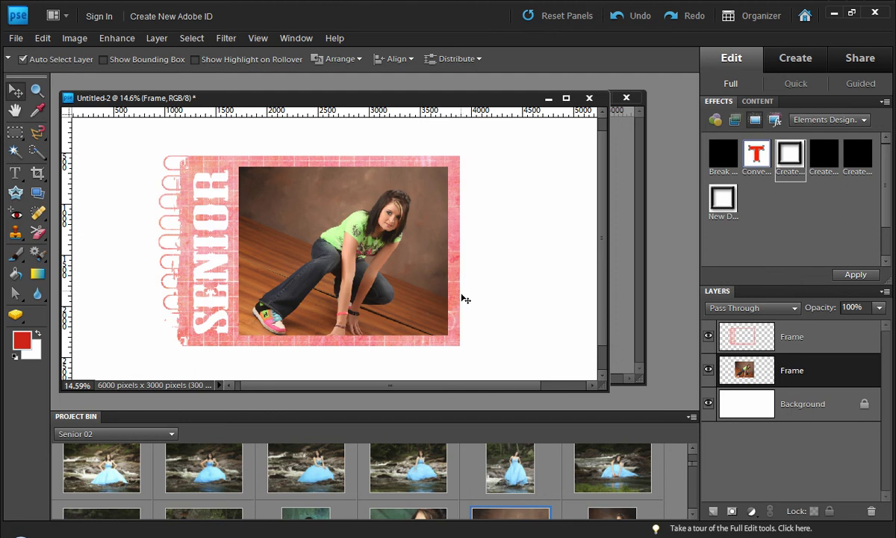
pyautogui.scroll(1, 484, 311)
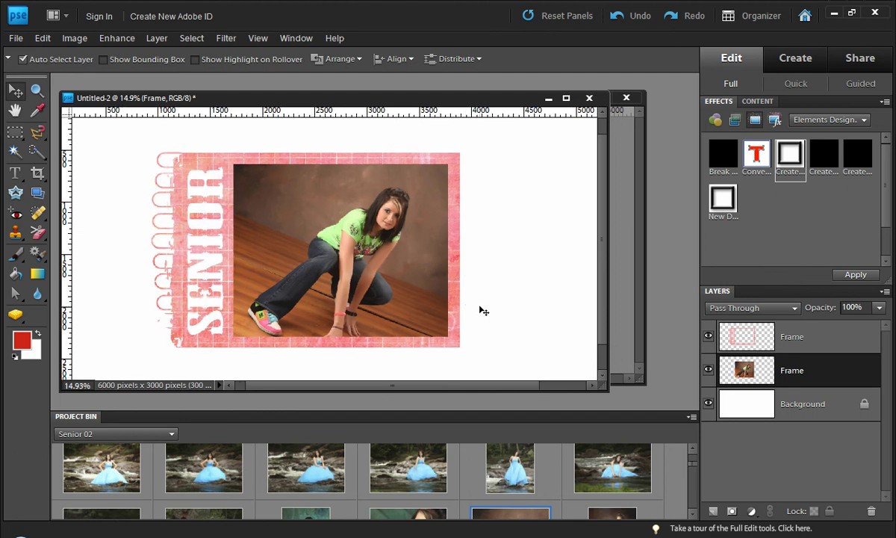